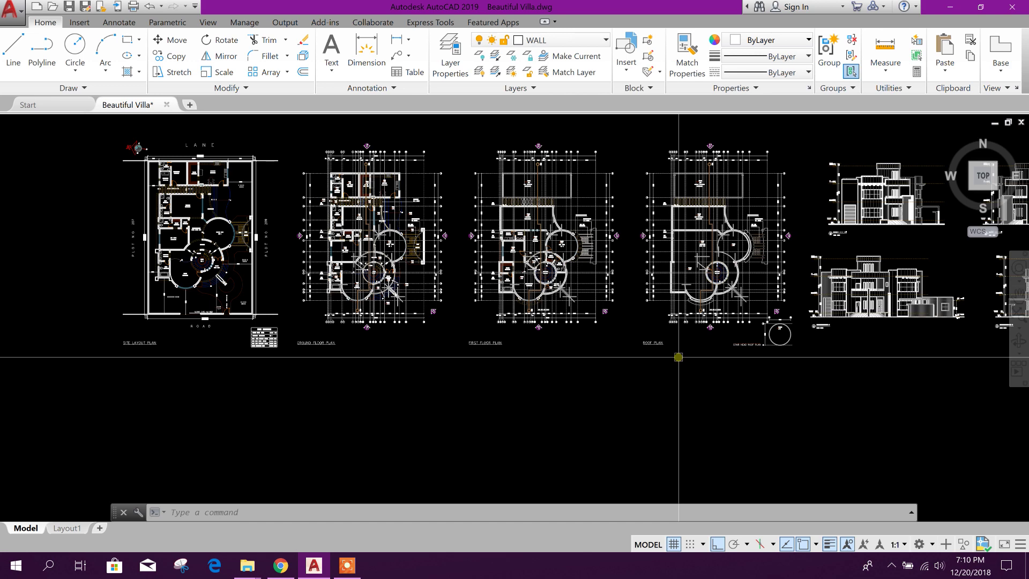
# - Look over the villa's site layout, floor plans, roof plan and elevations in the Beautiful Villa drawing
pyautogui.moveTo(507, 375)
pyautogui.mouseDown(button='middle')
pyautogui.moveTo(496, 402)
pyautogui.moveTo(523, 400)
pyautogui.mouseUp(button='middle')
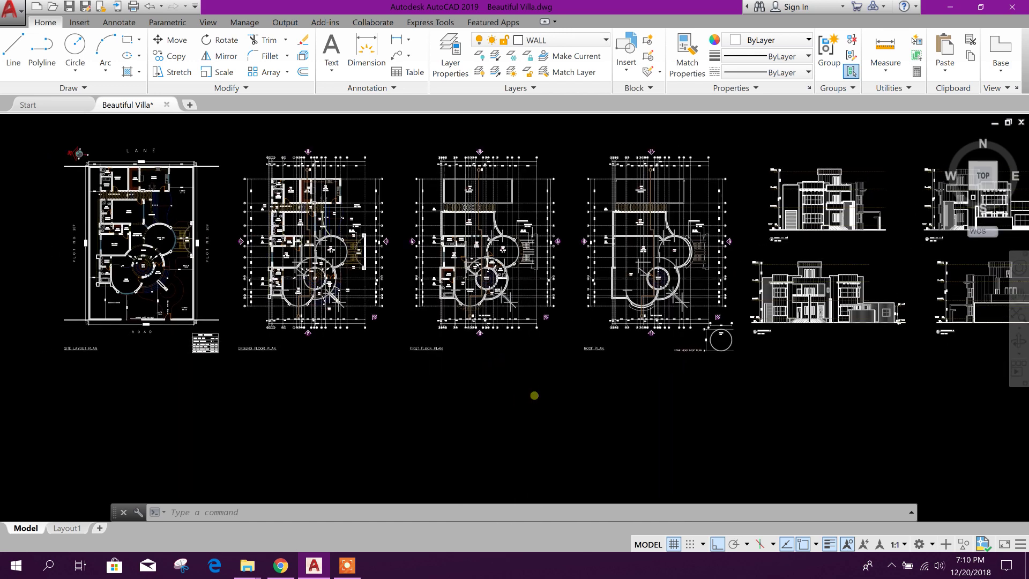
pyautogui.moveTo(336, 390); pyautogui.dragTo(274, 406, button='middle')
pyautogui.moveTo(280, 294)
pyautogui.mouseDown(button='middle')
pyautogui.moveTo(345, 300)
pyautogui.moveTo(243, 316)
pyautogui.moveTo(367, 316)
pyautogui.mouseUp(button='middle')
pyautogui.moveTo(714, 421); pyautogui.dragTo(580, 418, button='middle')
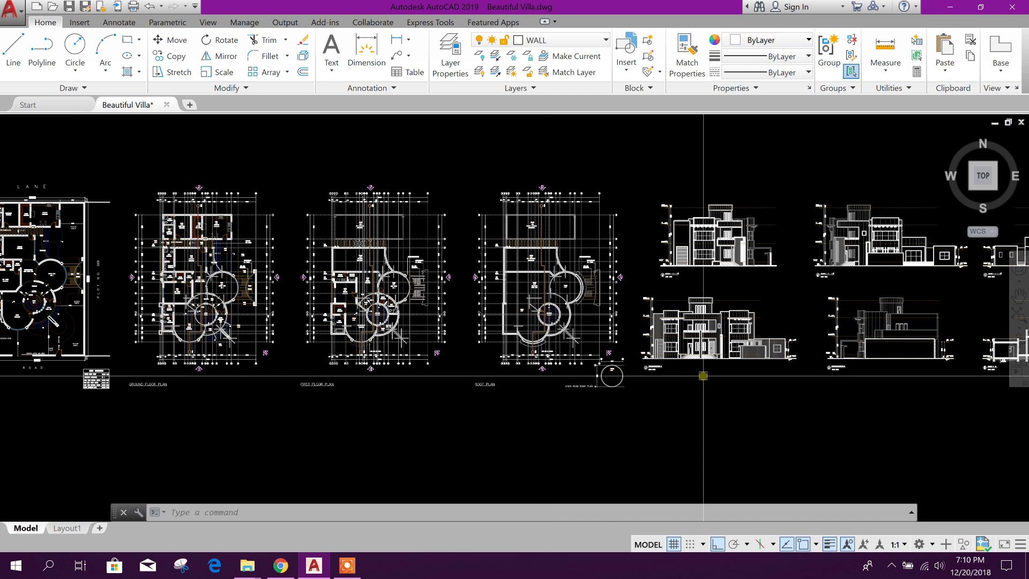
pyautogui.moveTo(372, 418); pyautogui.dragTo(471, 417, button='middle')
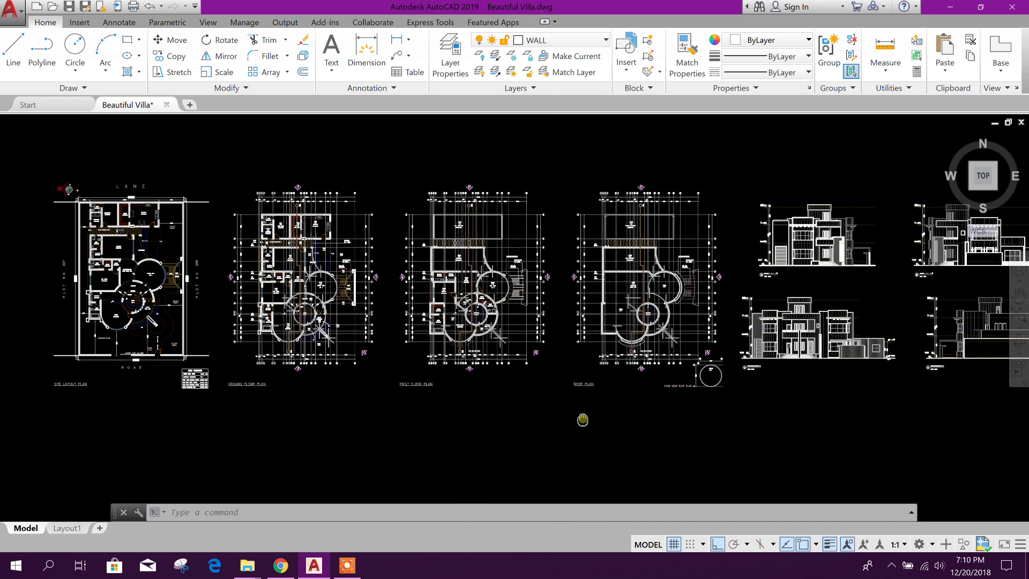
pyautogui.moveTo(582, 420); pyautogui.dragTo(572, 406, button='middle')
pyautogui.moveTo(524, 368); pyautogui.dragTo(503, 378, button='middle')
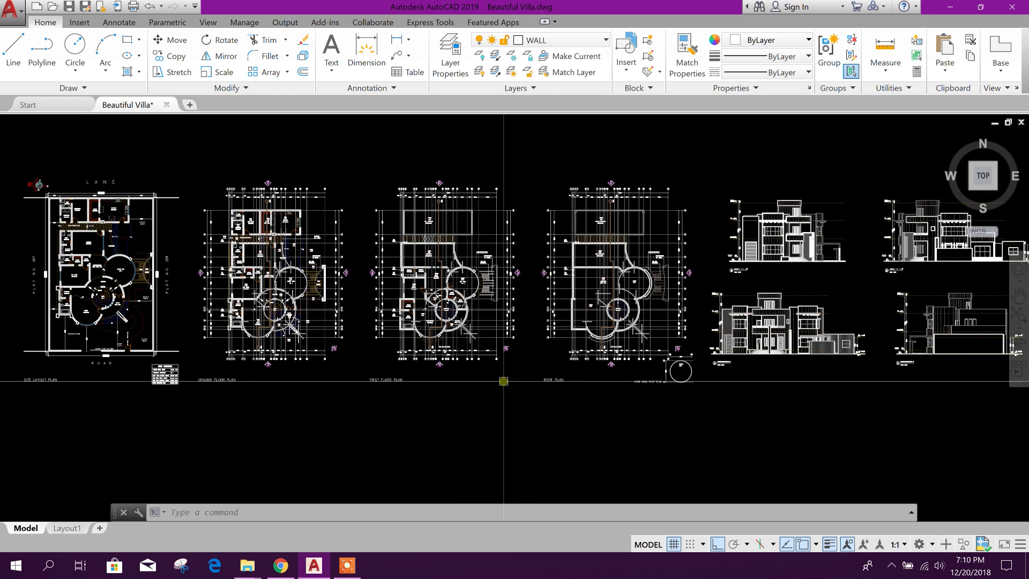
pyautogui.moveTo(376, 393); pyautogui.dragTo(410, 389, button='middle')
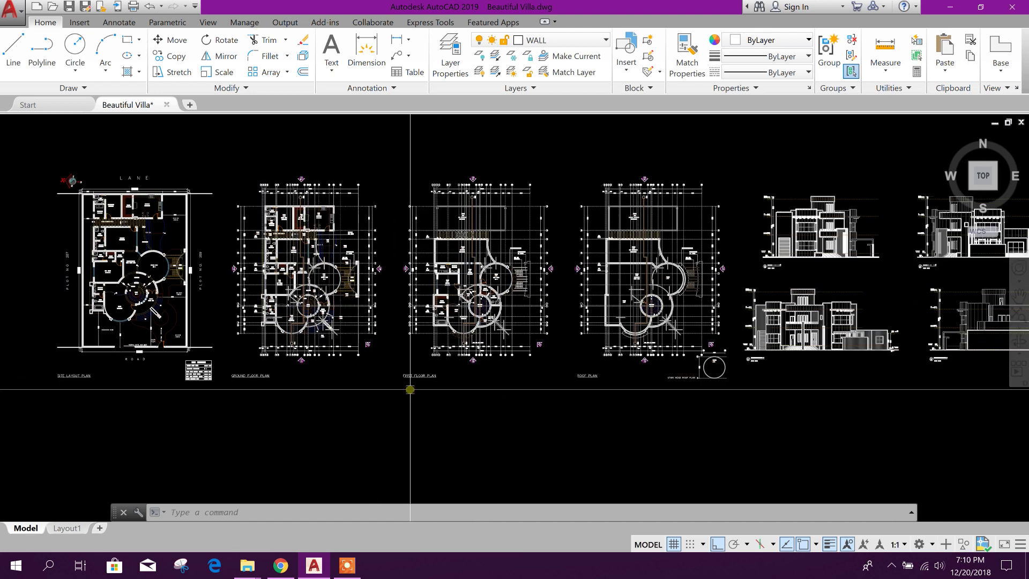
pyautogui.scroll(-3, 416, 420)
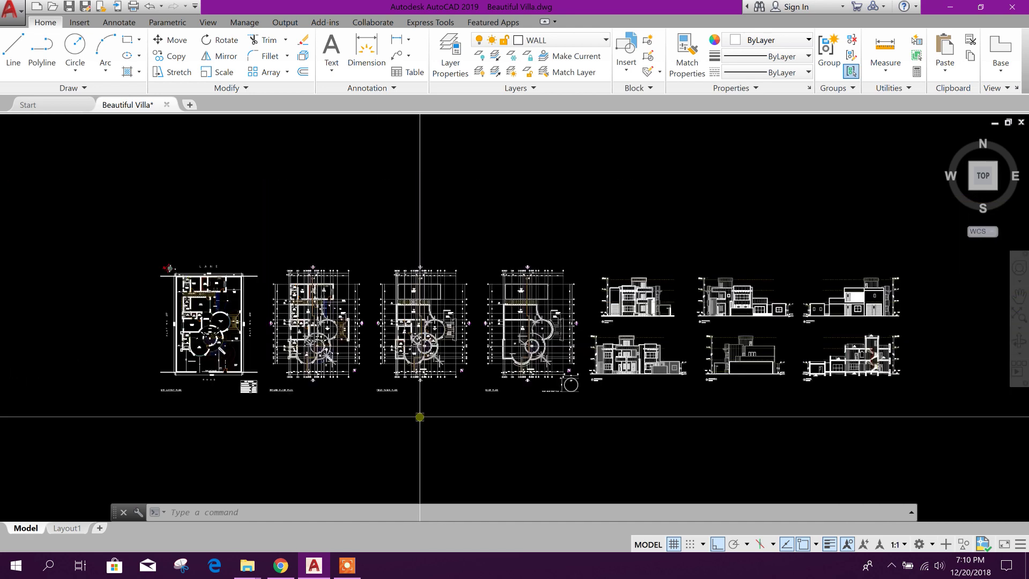
# - Examine the villa's ground floor plan up close and compare it with the site layout, first floor and roof plans
pyautogui.scroll(2, 292, 385)
pyautogui.scroll(3, 193, 268)
pyautogui.scroll(-1, 204, 282)
pyautogui.scroll(-1, 201, 279)
pyautogui.scroll(1, 545, 420)
pyautogui.scroll(4, 369, 211)
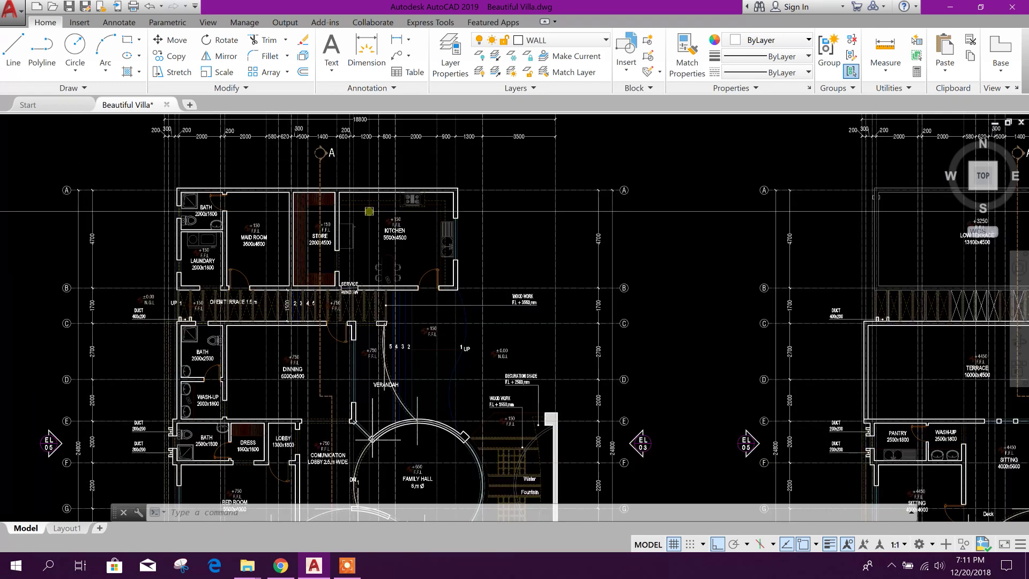
pyautogui.scroll(-5, 368, 211)
pyautogui.scroll(1, 574, 324)
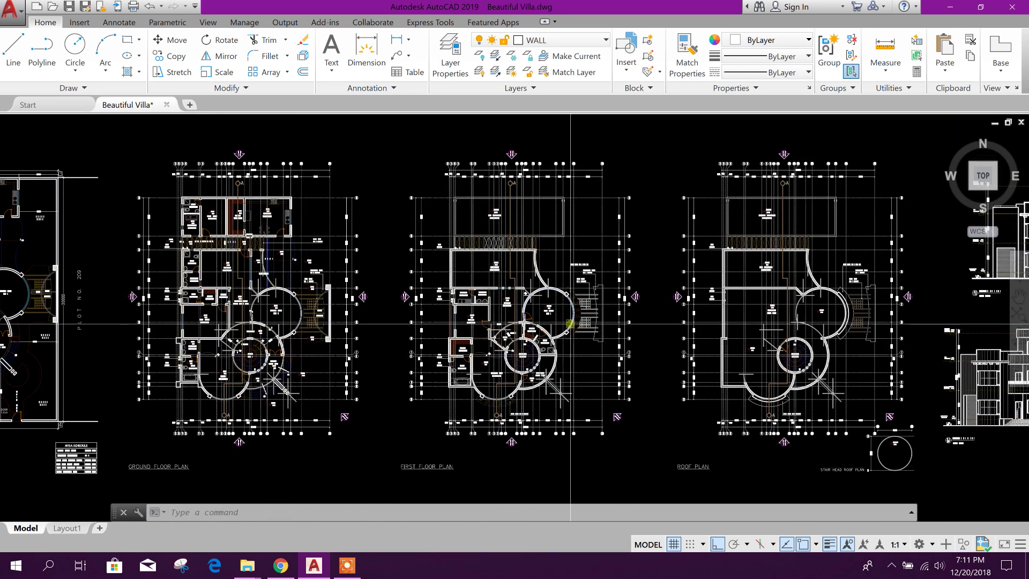
pyautogui.scroll(-1, 570, 324)
pyautogui.scroll(1, 369, 310)
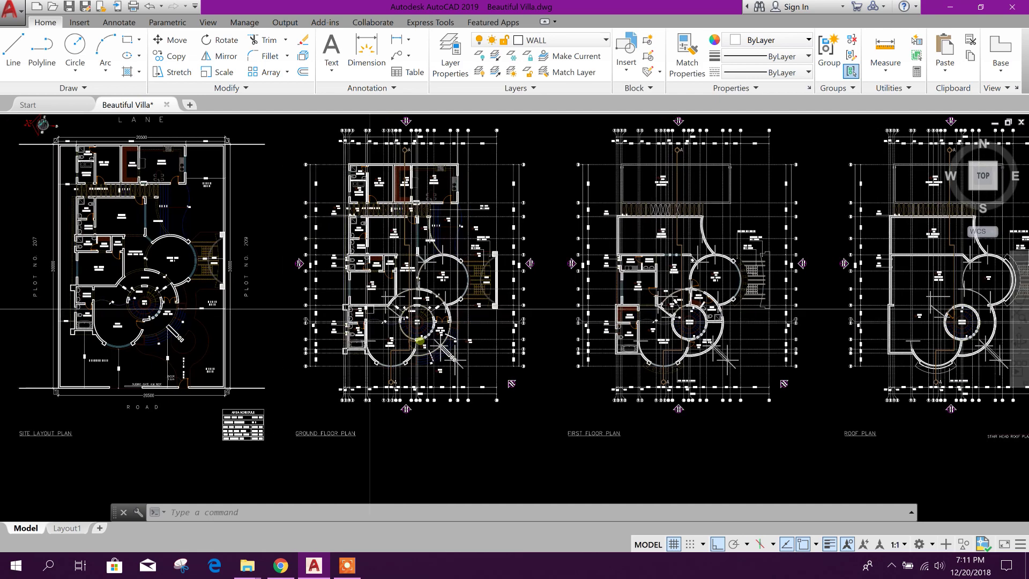
pyautogui.moveTo(258, 275); pyautogui.dragTo(319, 325, button='middle')
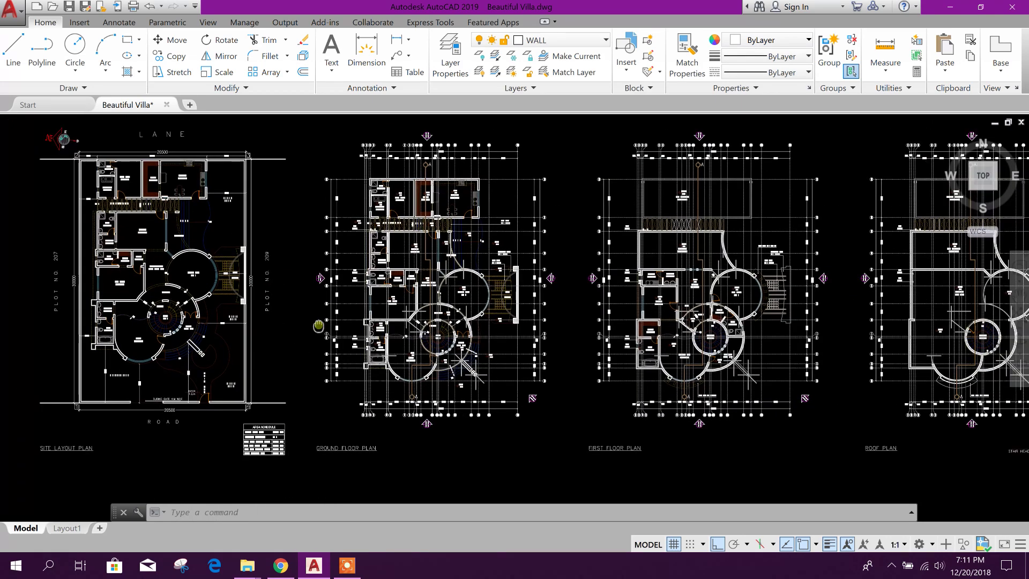
# - Isolate the WALL layer by using the boundary wall of the site layout plan
pyautogui.scroll(-2, 318, 325)
pyautogui.scroll(5, 319, 206)
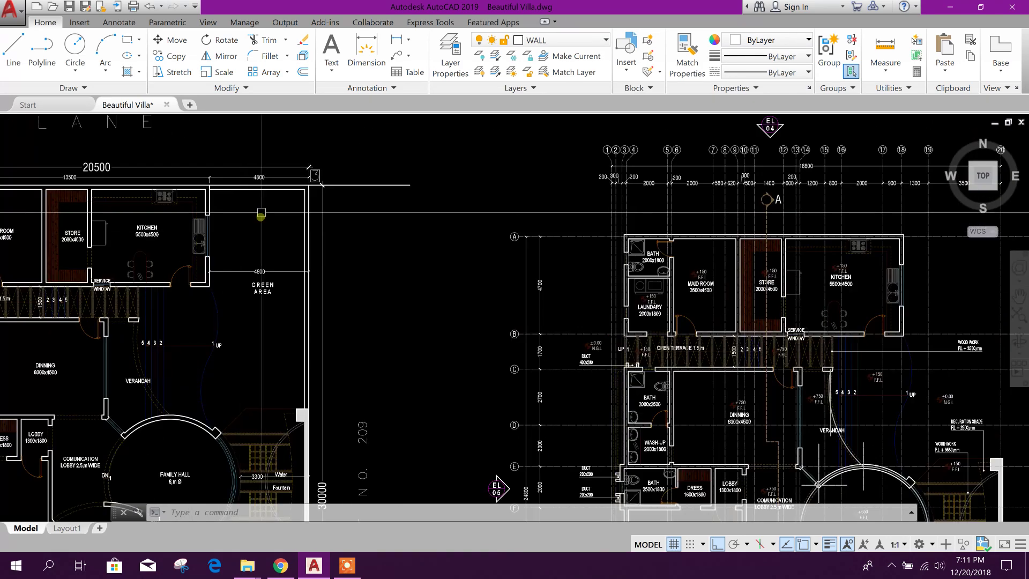
pyautogui.click(329, 205)
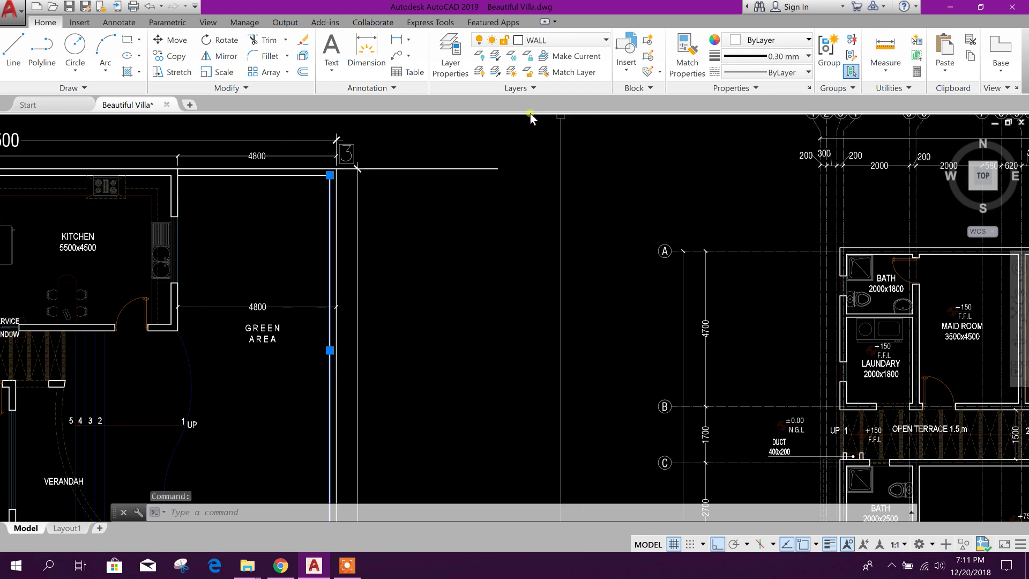
pyautogui.click(495, 56)
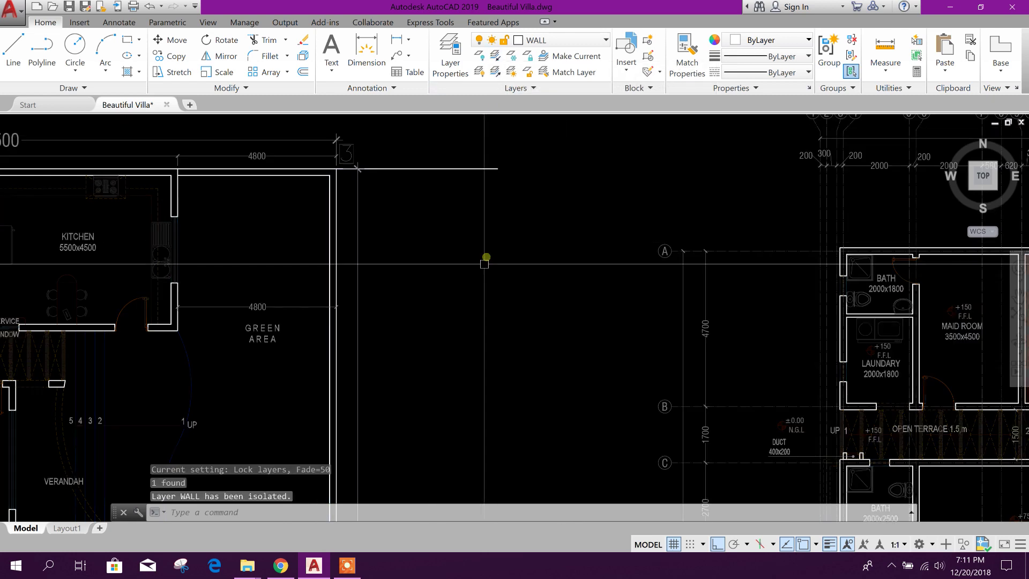
# - Copy the walls of the site layout, ground floor, first floor and roof plans, including the stair head roof plan
pyautogui.scroll(-8, 483, 260)
pyautogui.click(320, 212)
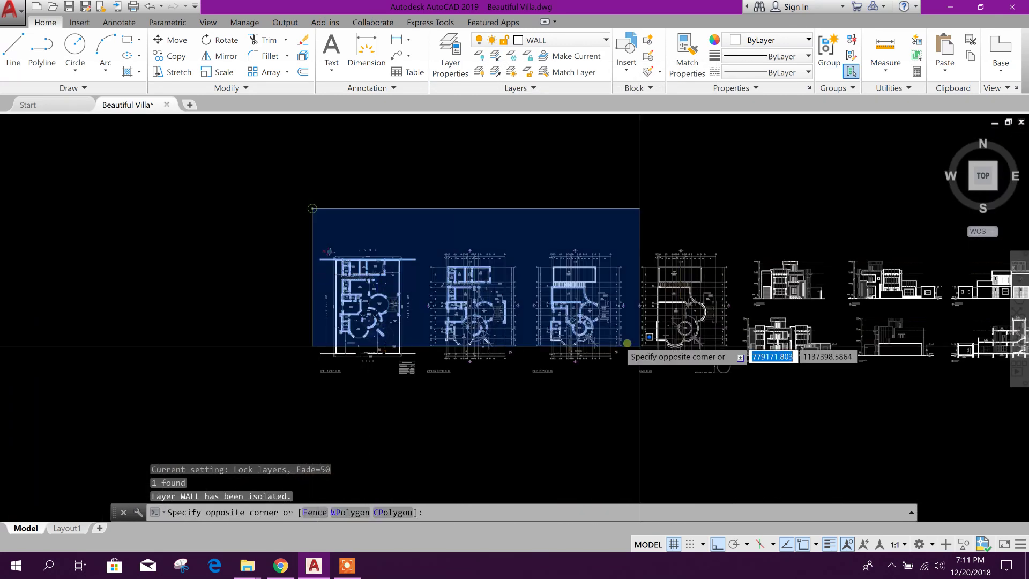
pyautogui.click(716, 419)
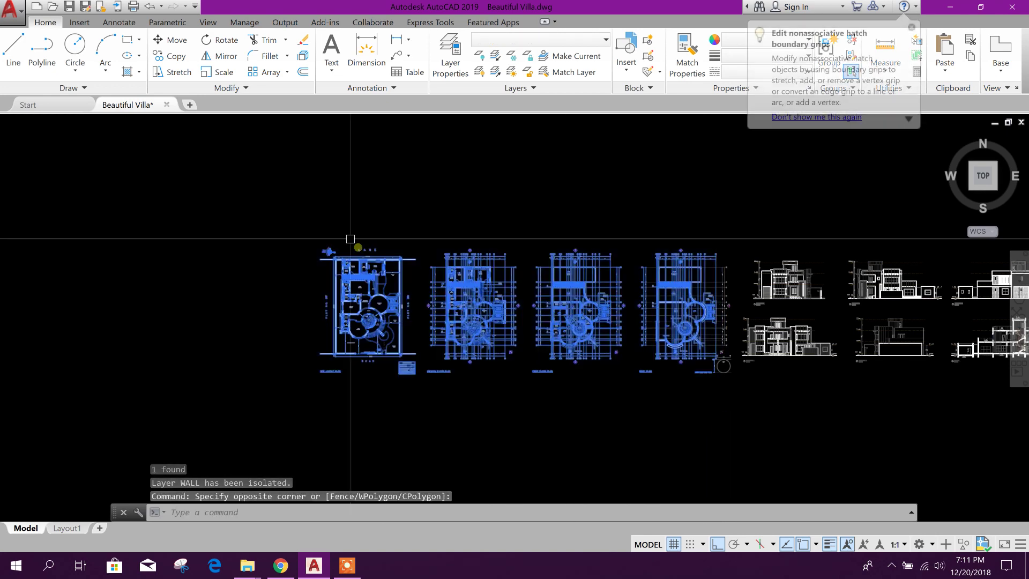
pyautogui.click(316, 217)
pyautogui.click(741, 438)
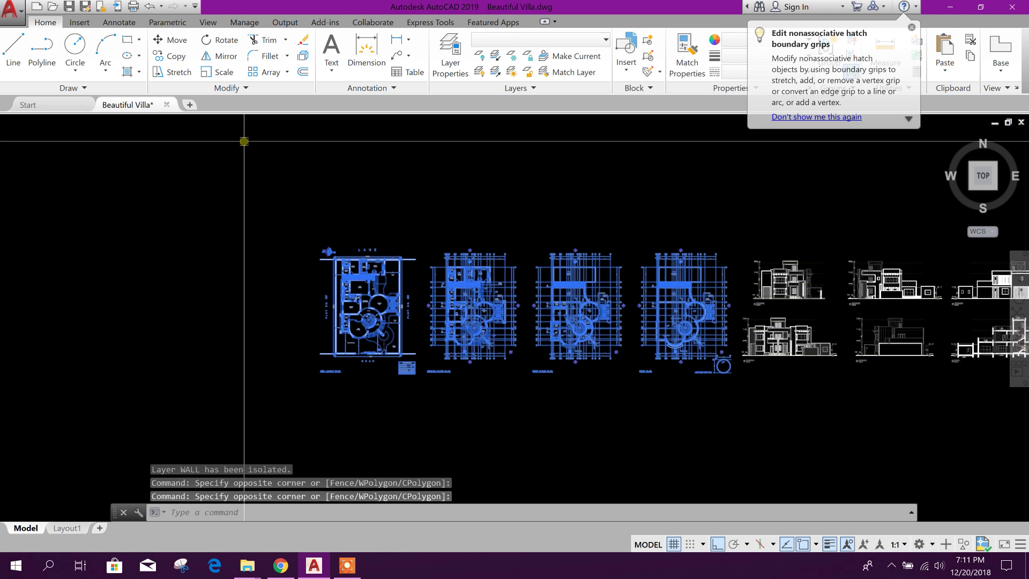
pyautogui.press('Escape')
# - Start a new drawing and paste the copied plan walls near its origin
pyautogui.click(50, 108)
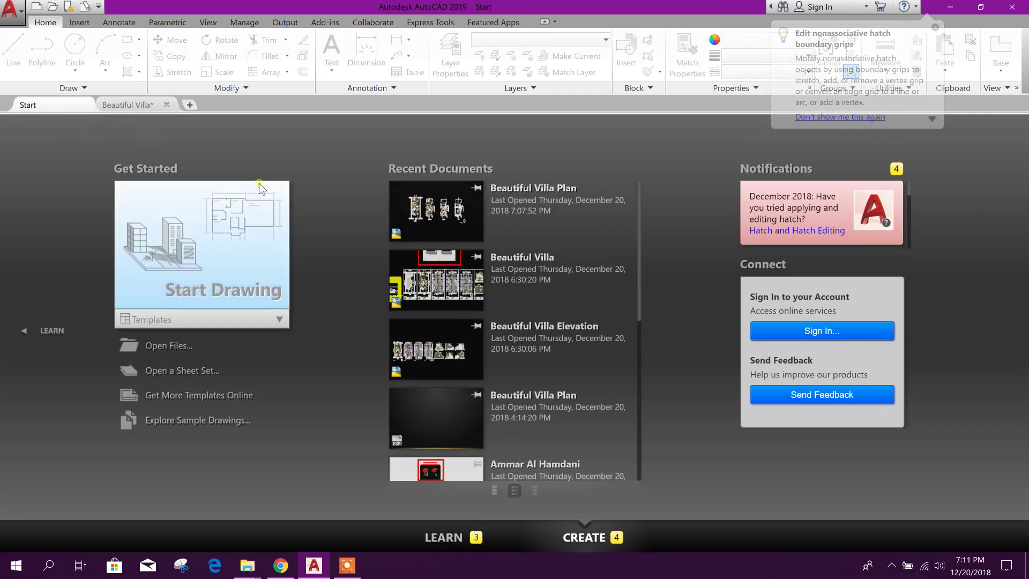
pyautogui.click(131, 104)
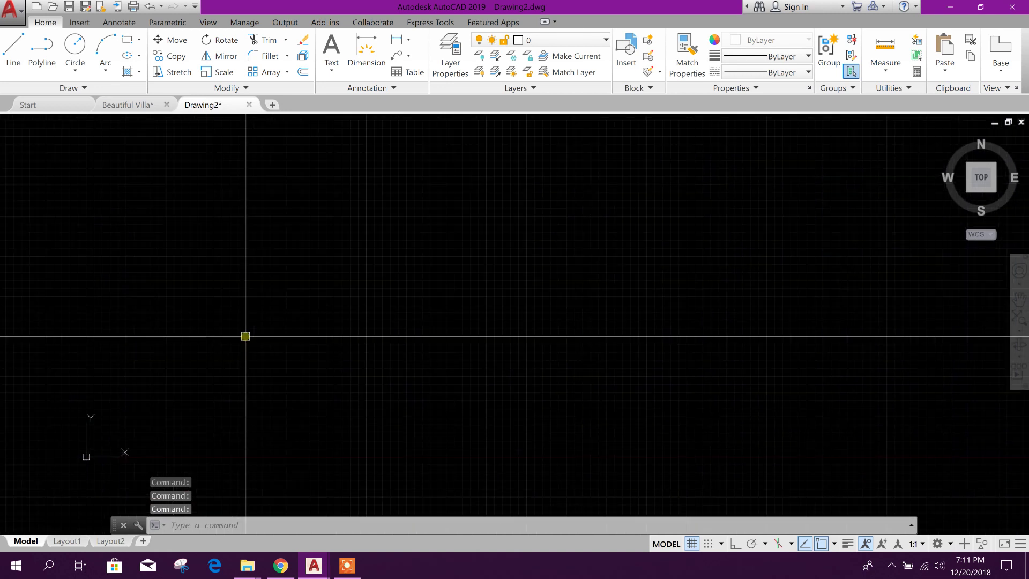
pyautogui.hotkey('ctrl', 'v')
pyautogui.click(236, 375)
pyautogui.scroll(-5, 298, 404)
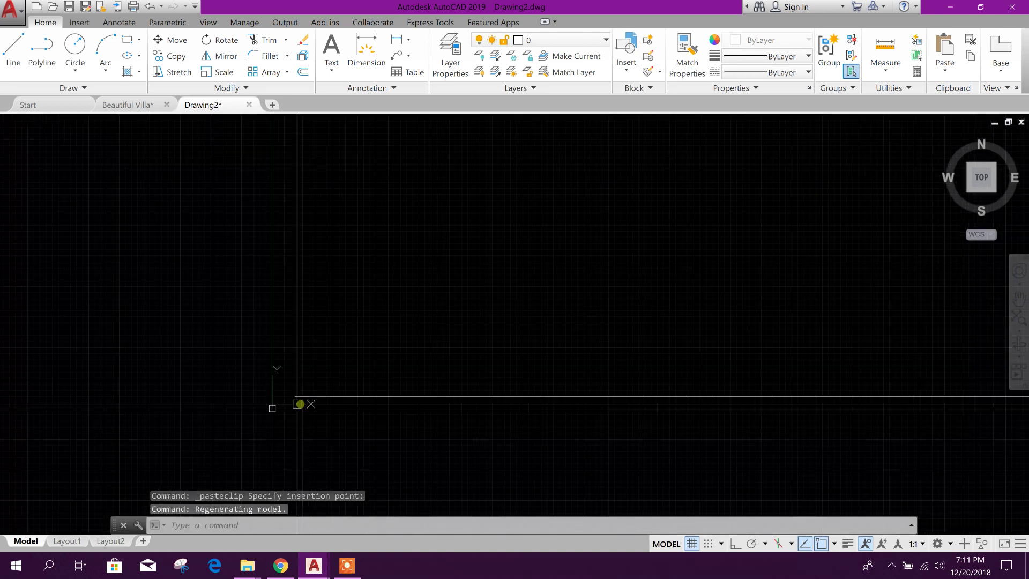
# - Erase the leftover line stubs that extend beyond the boundary wall of the pasted site plan
pyautogui.scroll(-3, 285, 395)
pyautogui.scroll(5, 280, 409)
pyautogui.click(255, 356)
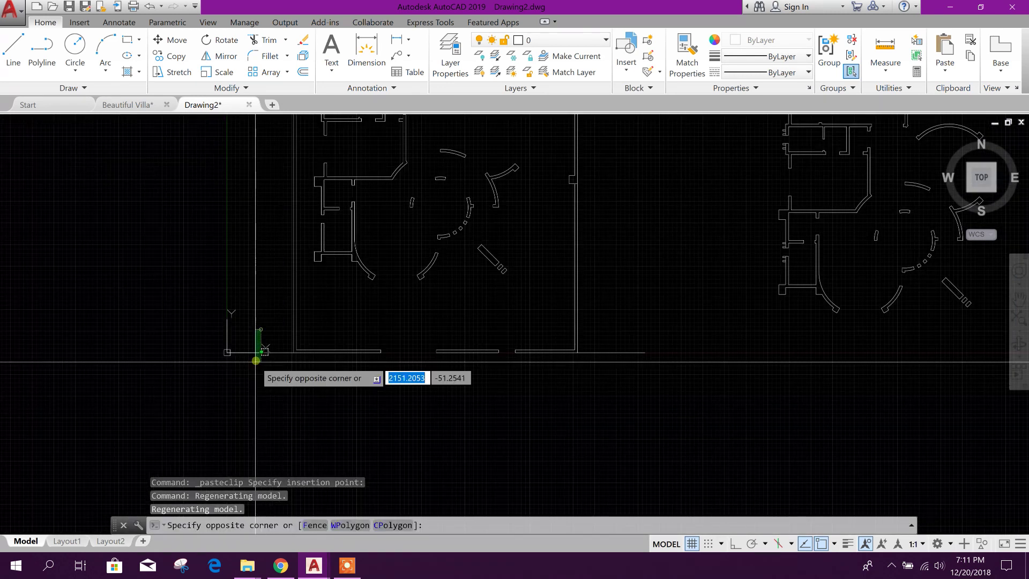
pyautogui.press('Delete')
pyautogui.click(420, 355)
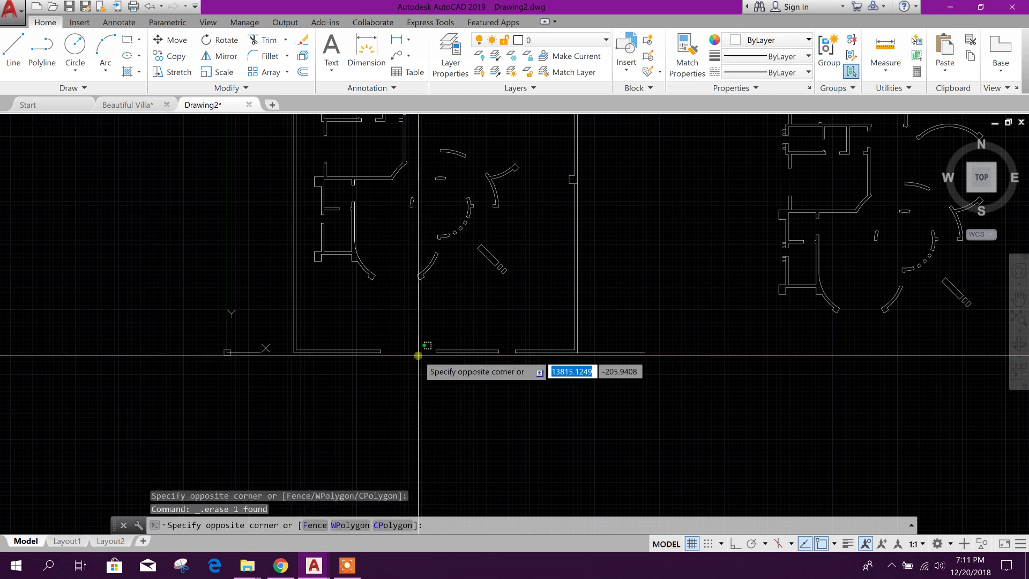
pyautogui.click(641, 352)
pyautogui.press('Delete')
pyautogui.scroll(-5, 590, 384)
pyautogui.click(486, 266)
pyautogui.click(459, 223)
pyautogui.press('Delete')
pyautogui.moveTo(423, 244); pyautogui.dragTo(333, 241, button='middle')
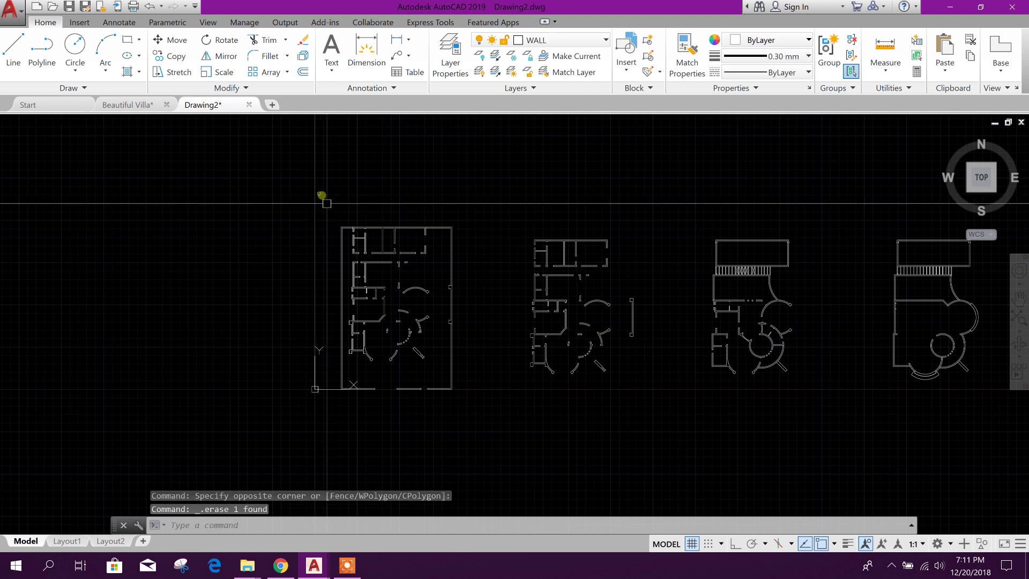
# - Inspect the pasted wall outlines of the ground floor, first floor and roof plans
pyautogui.scroll(4, 451, 304)
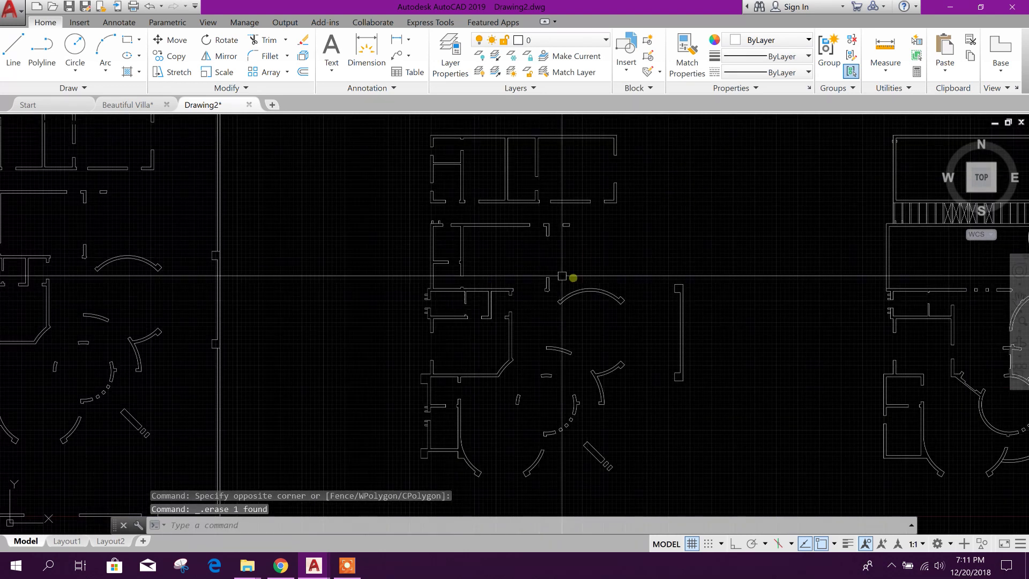
pyautogui.scroll(-4, 561, 276)
pyautogui.scroll(4, 478, 281)
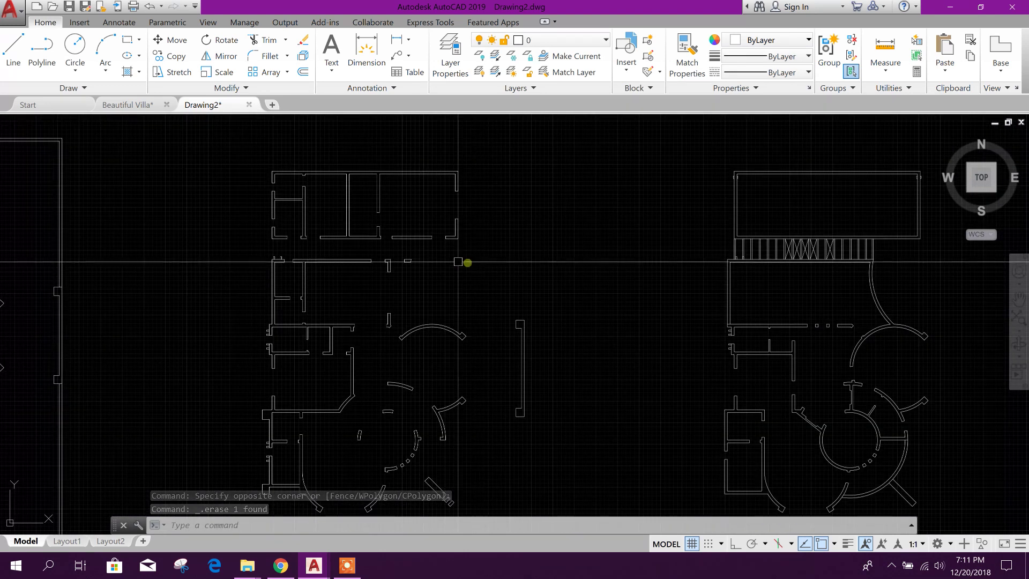
pyautogui.scroll(-4, 456, 266)
pyautogui.scroll(4, 488, 234)
pyautogui.scroll(-5, 629, 310)
pyautogui.scroll(4, 631, 329)
pyautogui.scroll(-4, 460, 286)
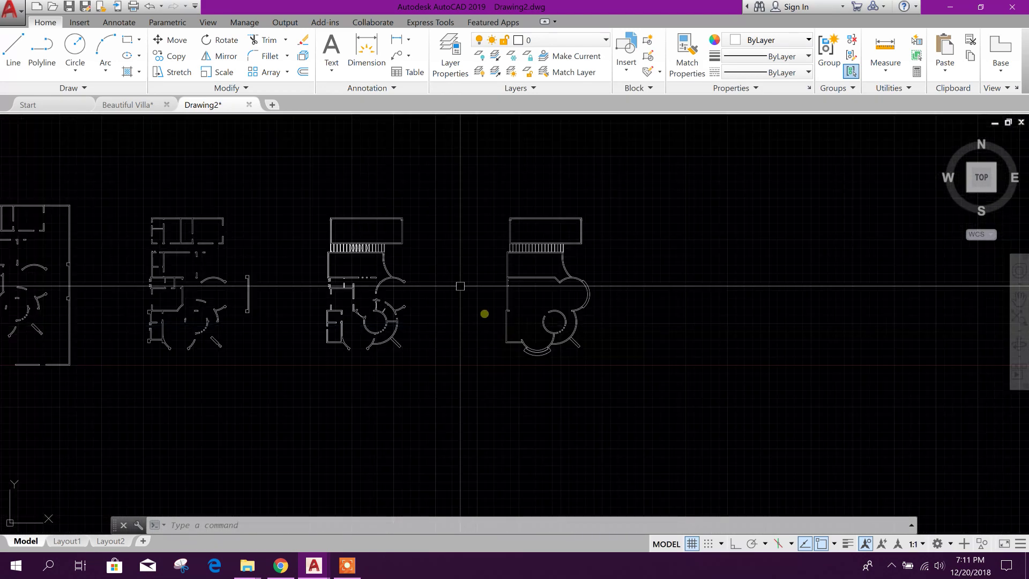
# - Review the elevations and plans in the Beautiful Villa drawing, and return to the new drawing
pyautogui.click(127, 105)
pyautogui.scroll(3, 824, 360)
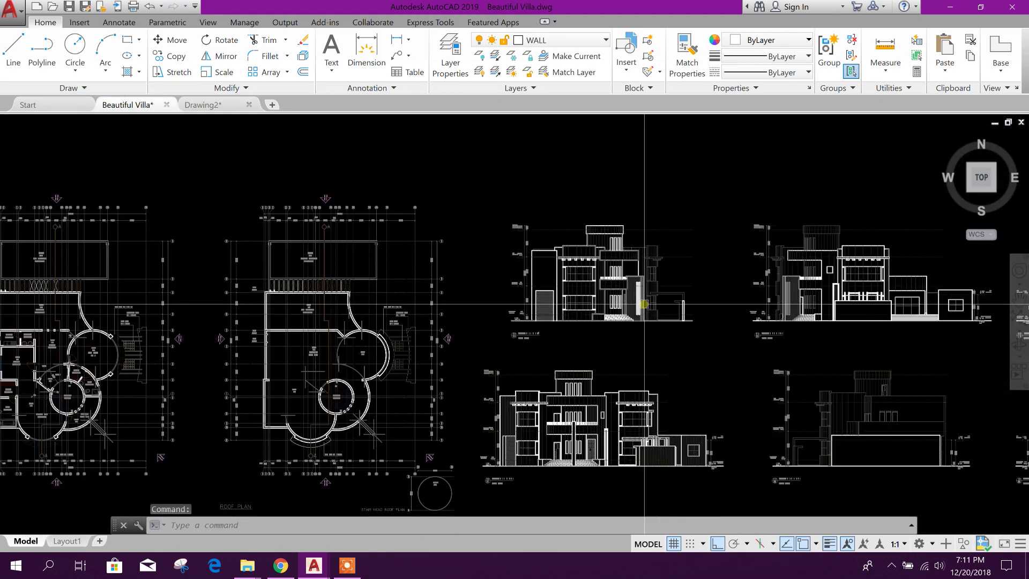
pyautogui.scroll(5, 333, 310)
pyautogui.scroll(-3, 194, 323)
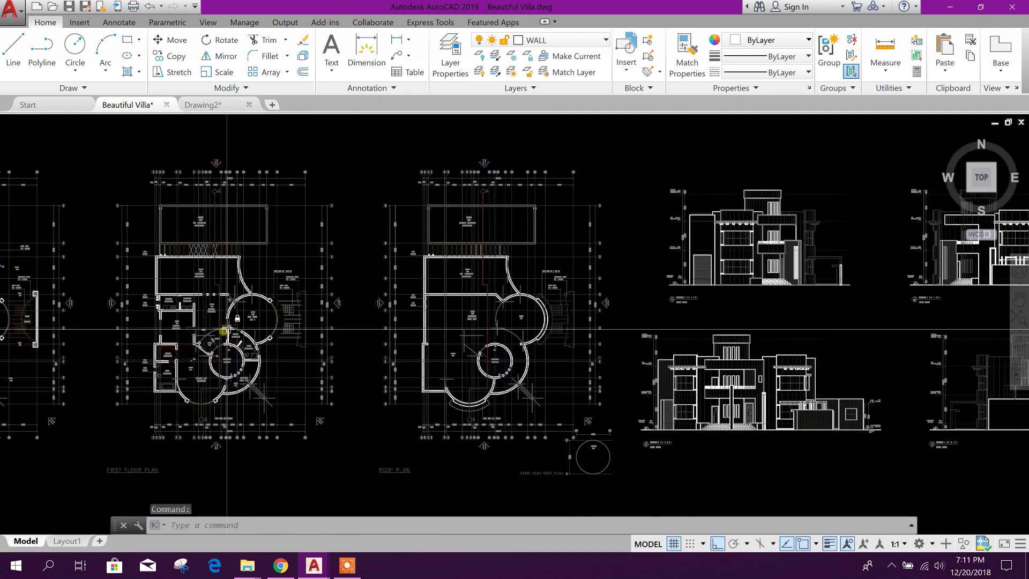
pyautogui.click(214, 104)
pyautogui.scroll(-2, 478, 320)
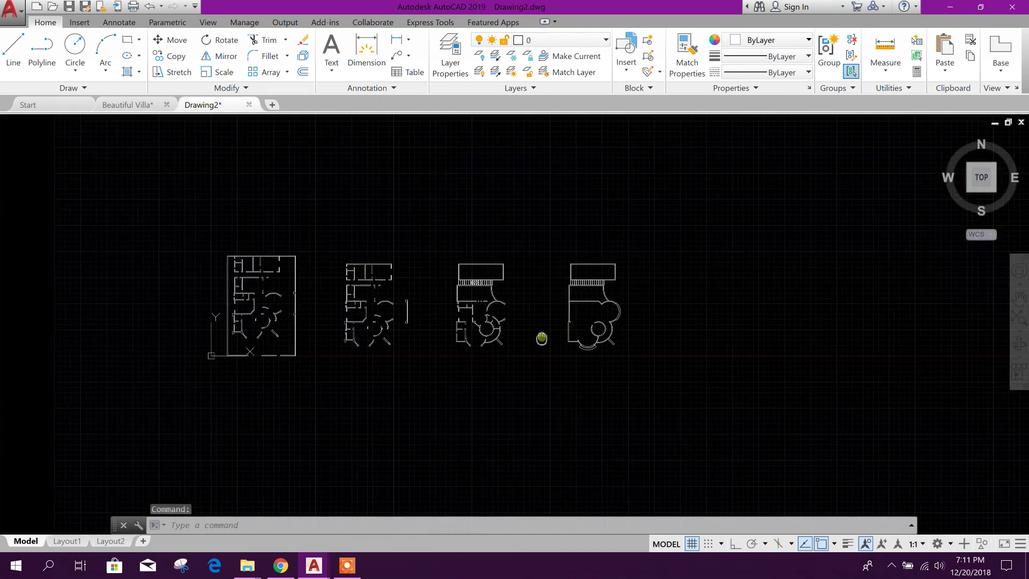
# - Draw a slanted reference line starting at the origin 0,0 beside the site plan
pyautogui.scroll(2, 327, 348)
pyautogui.click(13, 52)
pyautogui.scroll(1, 338, 367)
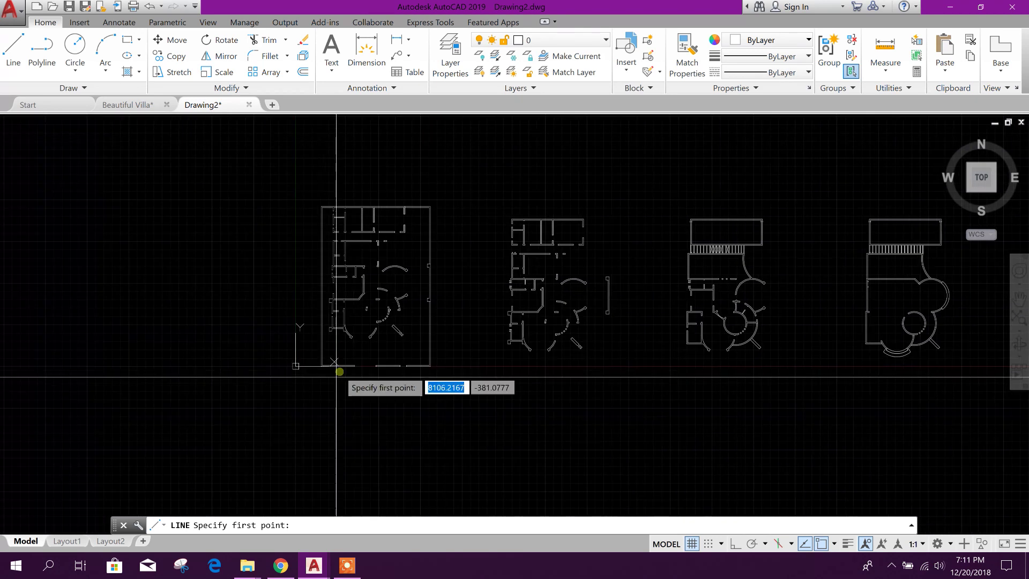
pyautogui.scroll(4, 248, 372)
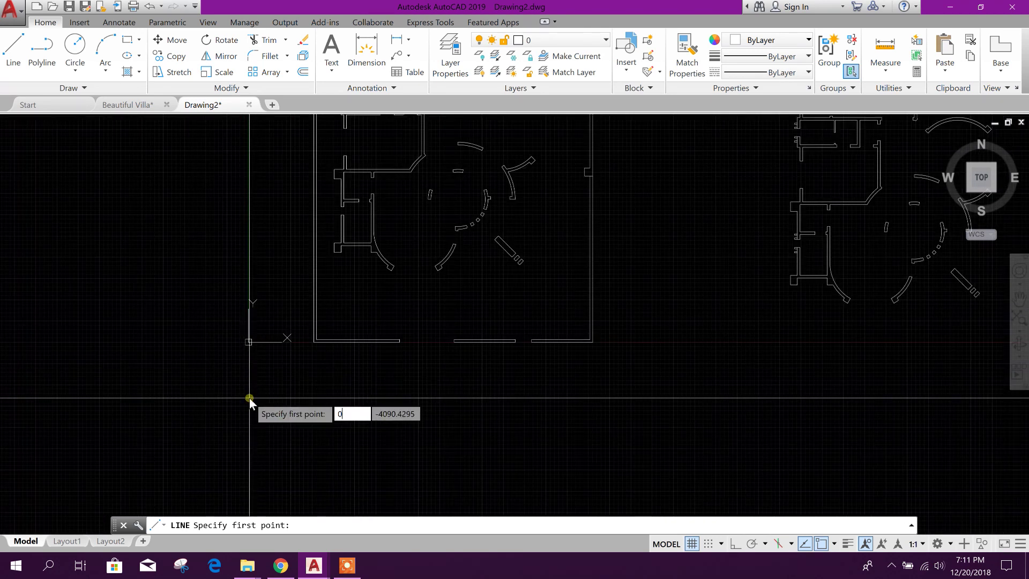
pyautogui.write('0,0')
pyautogui.press('Return')
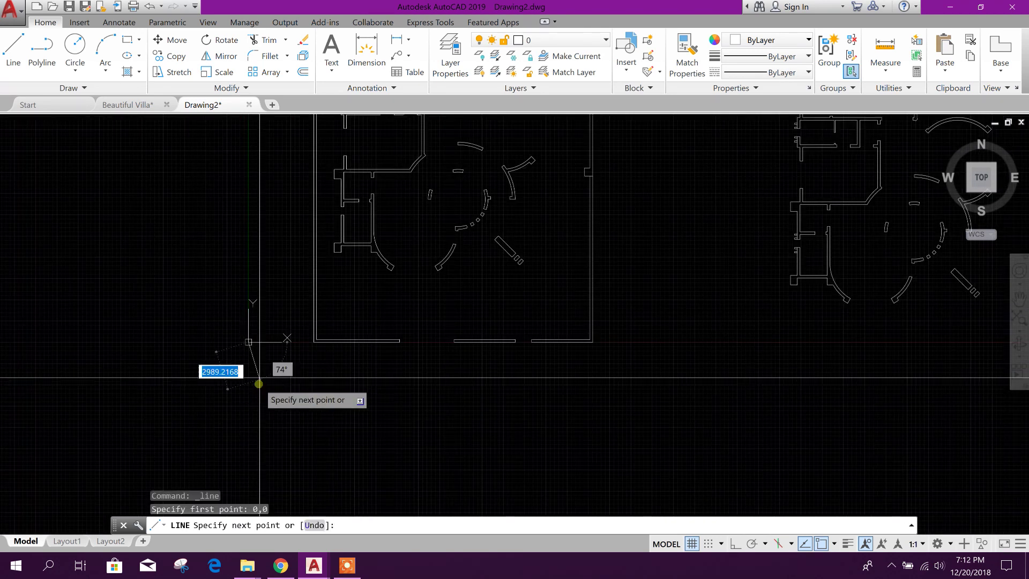
pyautogui.scroll(-4, 147, 357)
pyautogui.press('Escape')
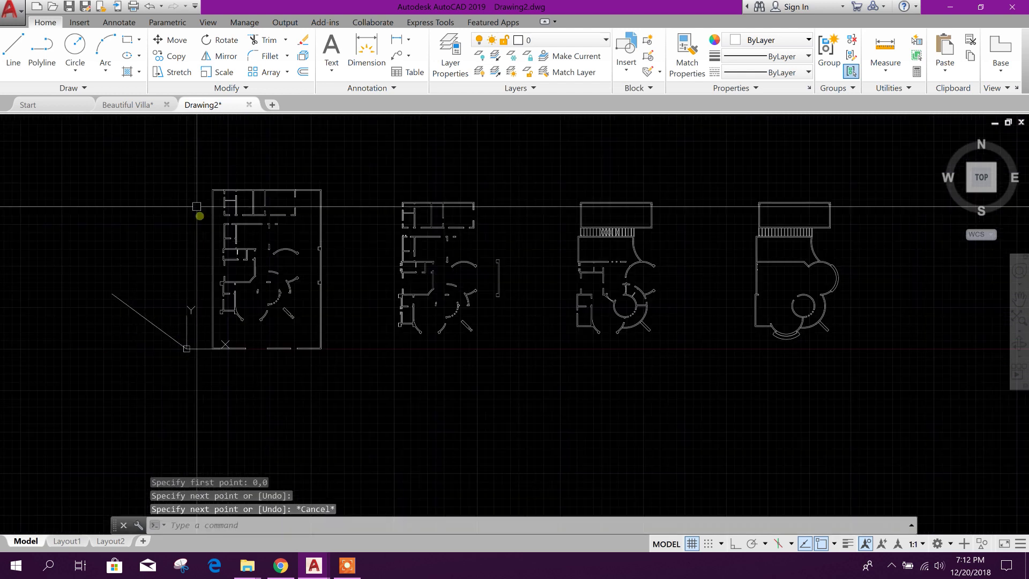
# - Move all four wall plans together so the site plan's outer lower-left corner sits on the reference line's start at the origin
pyautogui.click(179, 167)
pyautogui.click(875, 436)
pyautogui.click(167, 22)
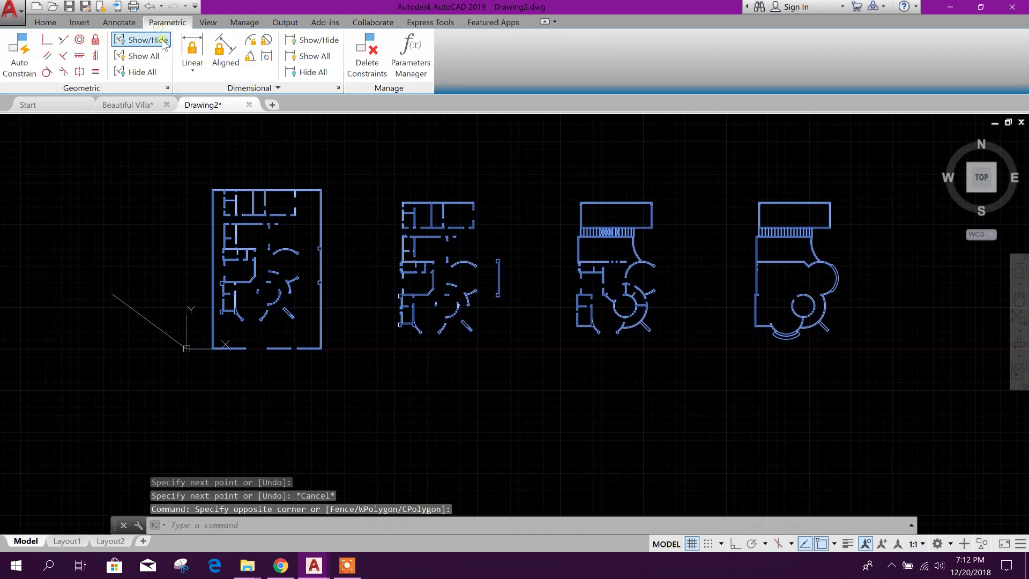
pyautogui.click(60, 25)
pyautogui.click(170, 40)
pyautogui.scroll(6, 223, 375)
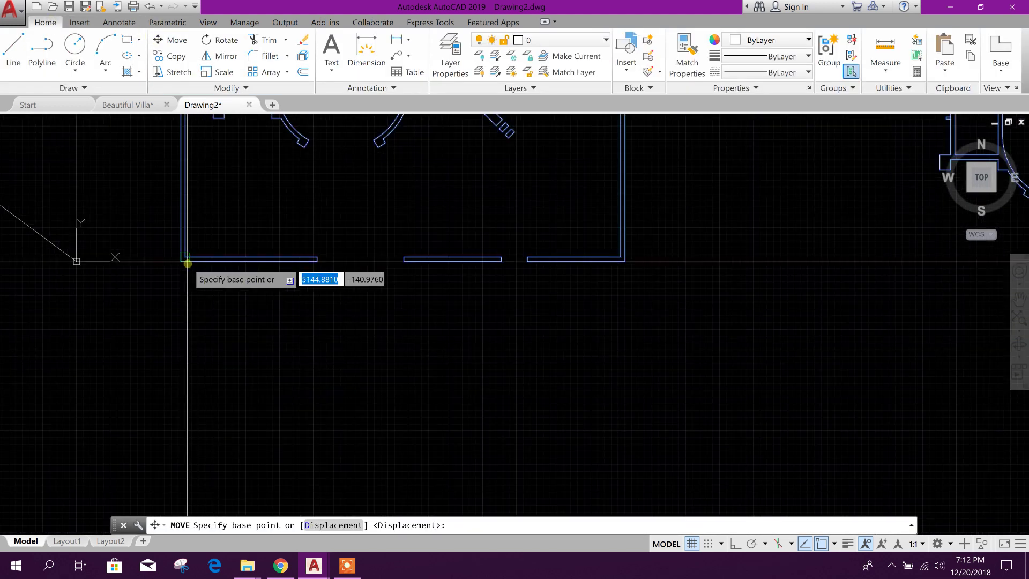
pyautogui.click(184, 260)
pyautogui.moveTo(185, 260); pyautogui.dragTo(285, 292, button='middle')
pyautogui.click(285, 292)
# - Erase the slanted reference line at the origin
pyautogui.scroll(-5, 289, 311)
pyautogui.click(292, 322)
pyautogui.click(212, 328)
pyautogui.press('Delete')
pyautogui.moveTo(356, 351); pyautogui.dragTo(310, 368, button='middle')
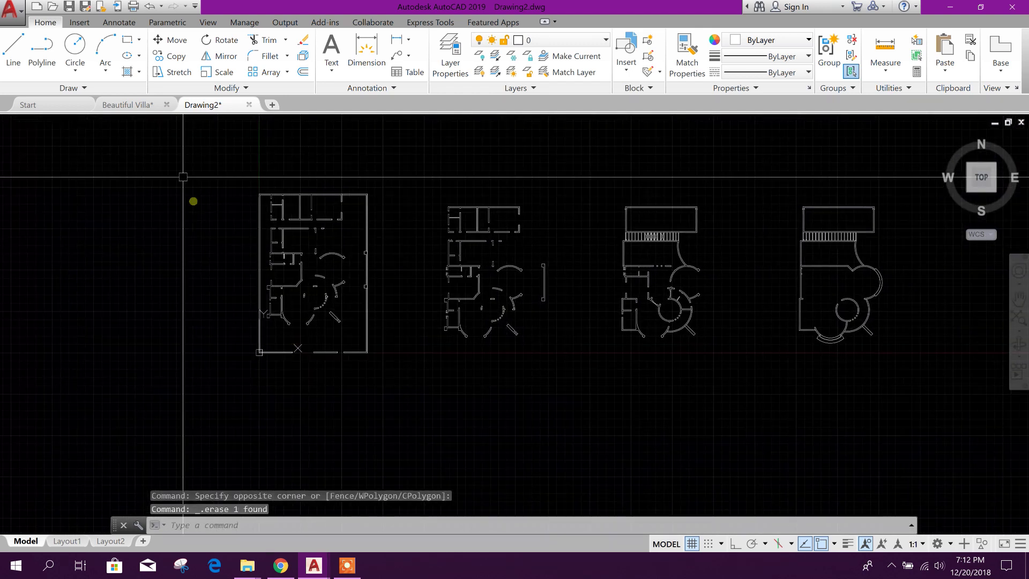
# - Save the drawing as Beautiful Villa Plan.dwg in the SKETCHUP folder in AutoCAD 2007 format, replacing the existing file
pyautogui.click(12, 11)
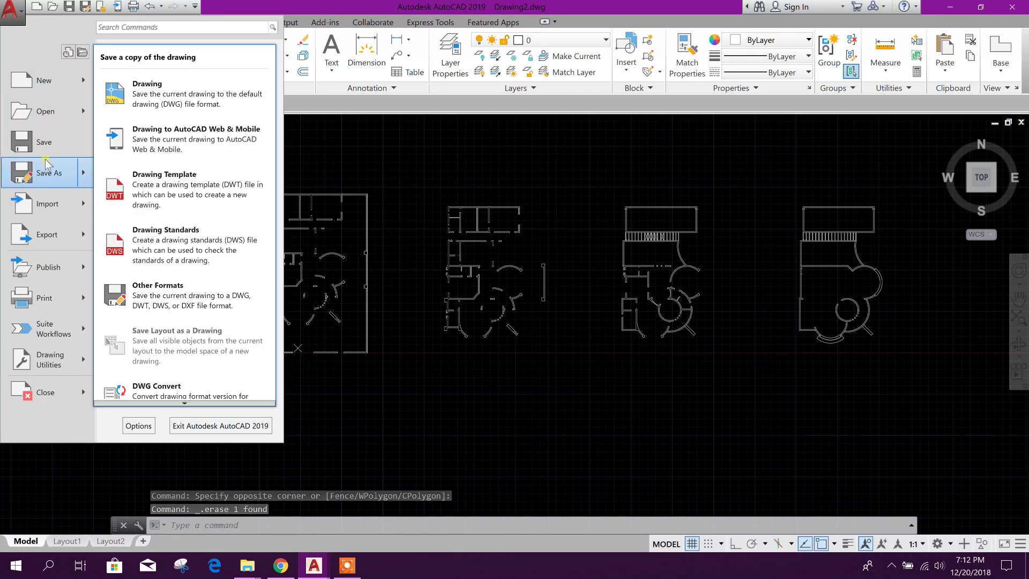
pyautogui.click(43, 172)
pyautogui.click(431, 175)
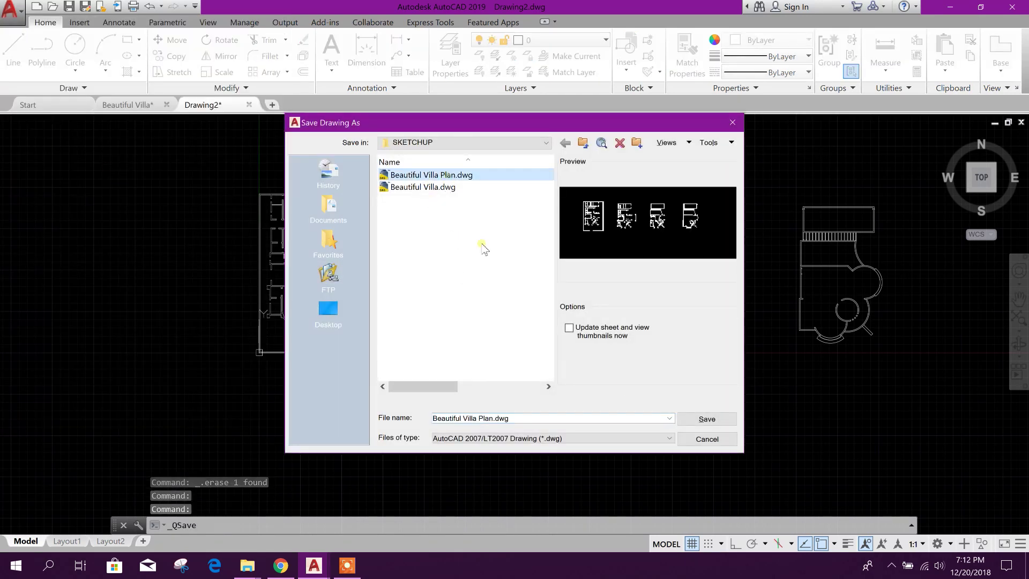
pyautogui.click(678, 418)
pyautogui.click(499, 319)
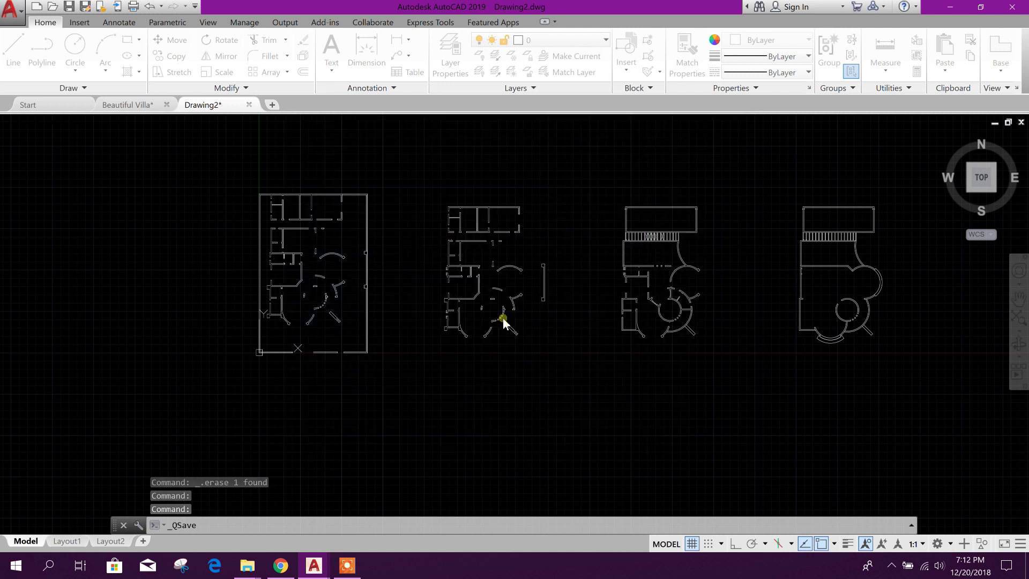
pyautogui.moveTo(503, 317); pyautogui.dragTo(473, 339, button='middle')
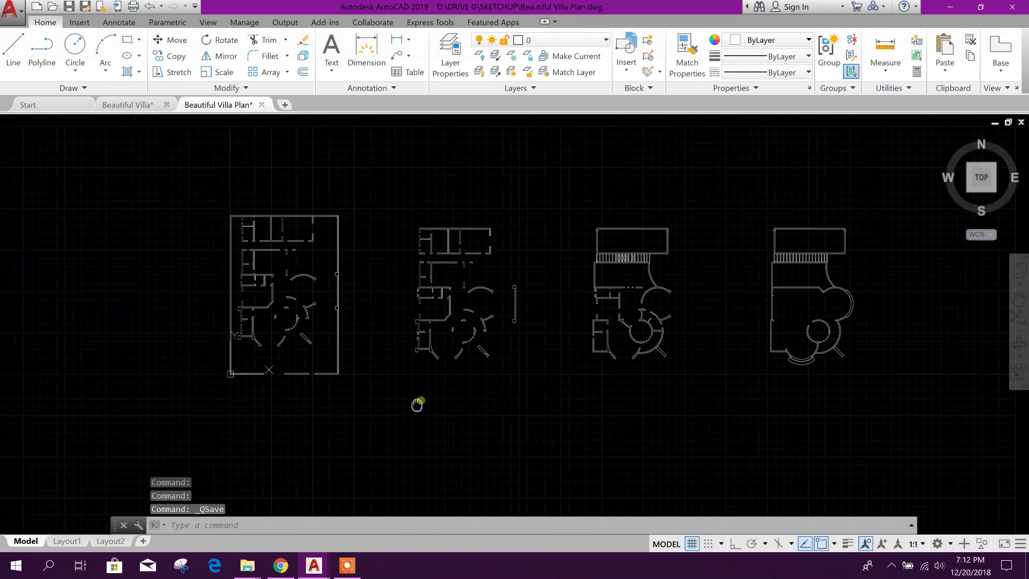
# - Close the Beautiful Villa Plan drawing without saving further changes and minimize AutoCAD
pyautogui.click(262, 105)
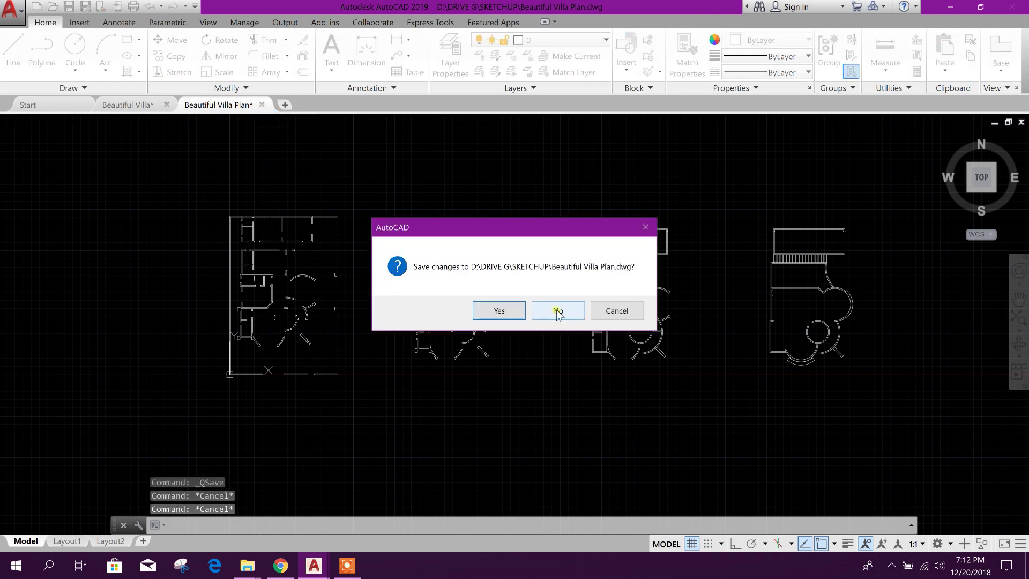
pyautogui.click(558, 312)
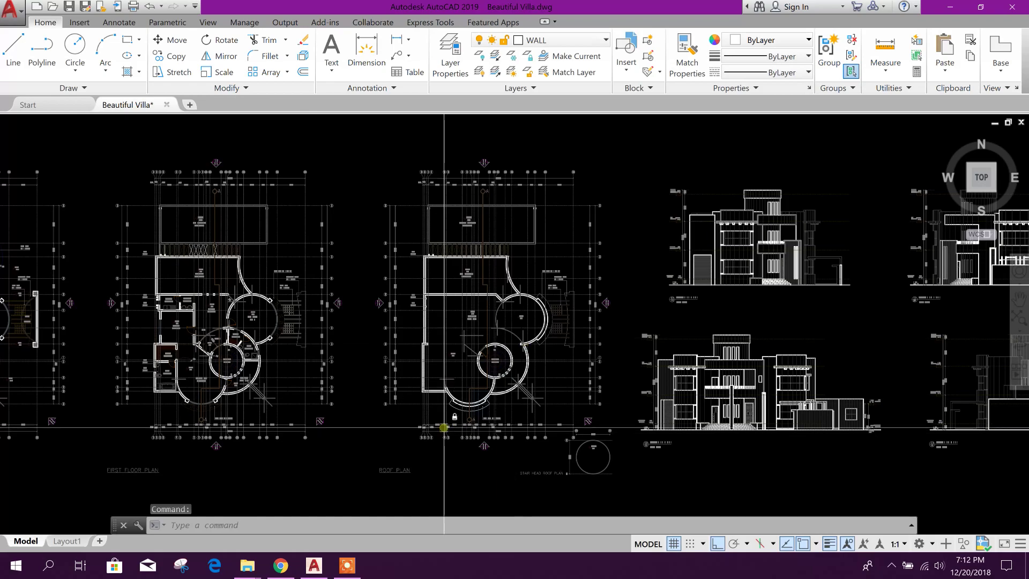
pyautogui.click(949, 7)
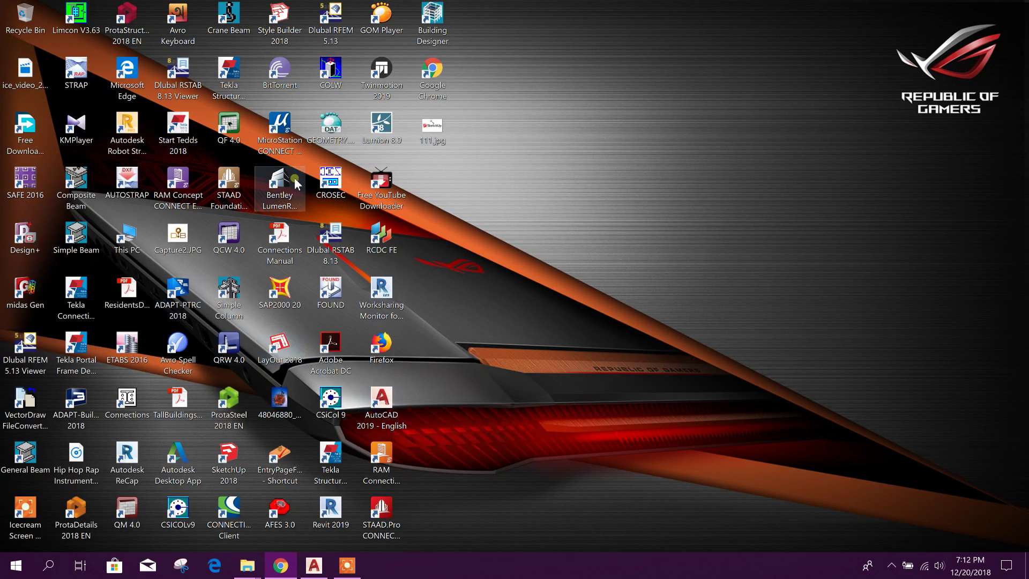
# - Launch SketchUp 2018 and start a new model with the Architectural Design - Meters template
pyautogui.rightClick(238, 466)
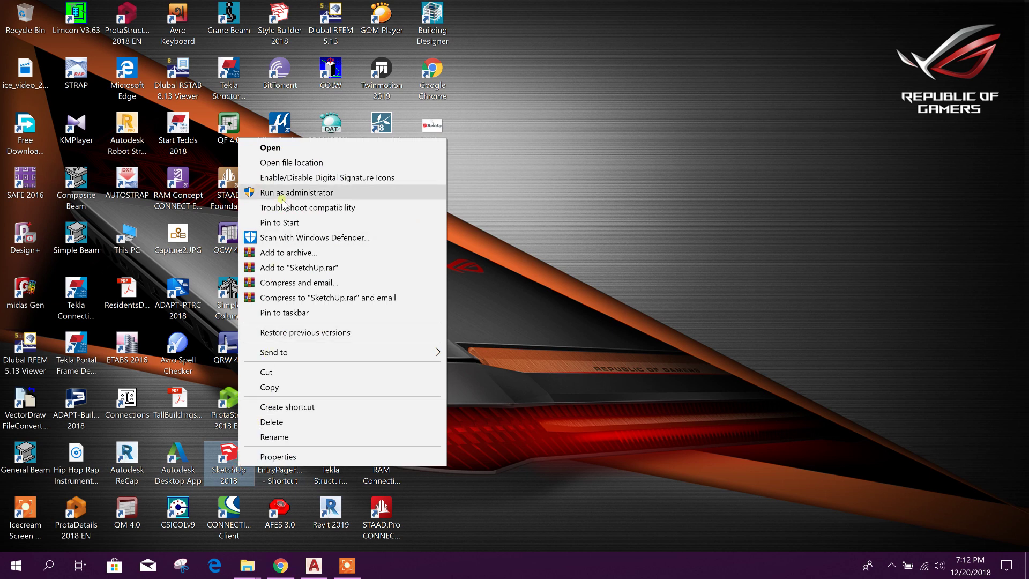
pyautogui.click(299, 144)
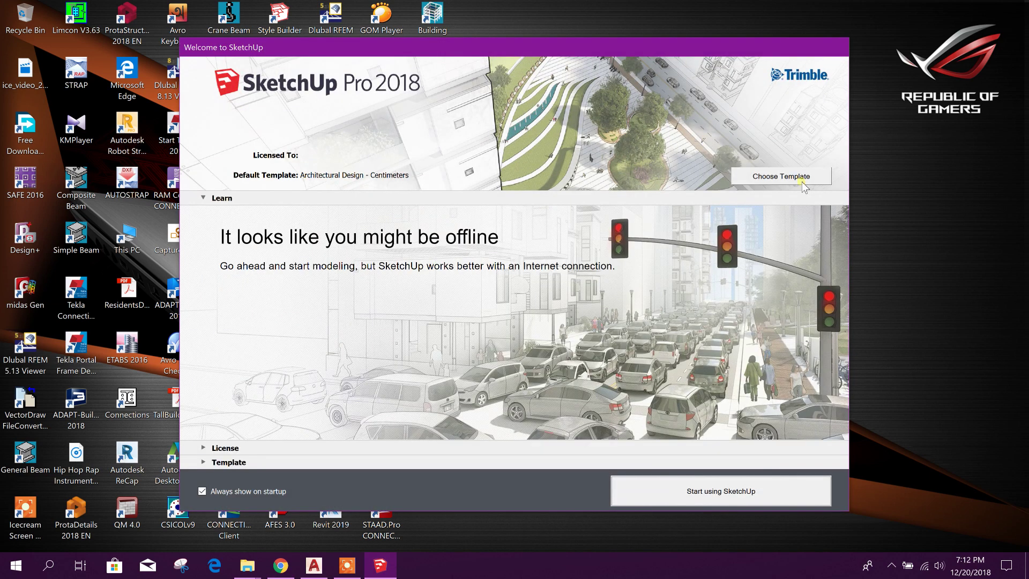
pyautogui.click(802, 180)
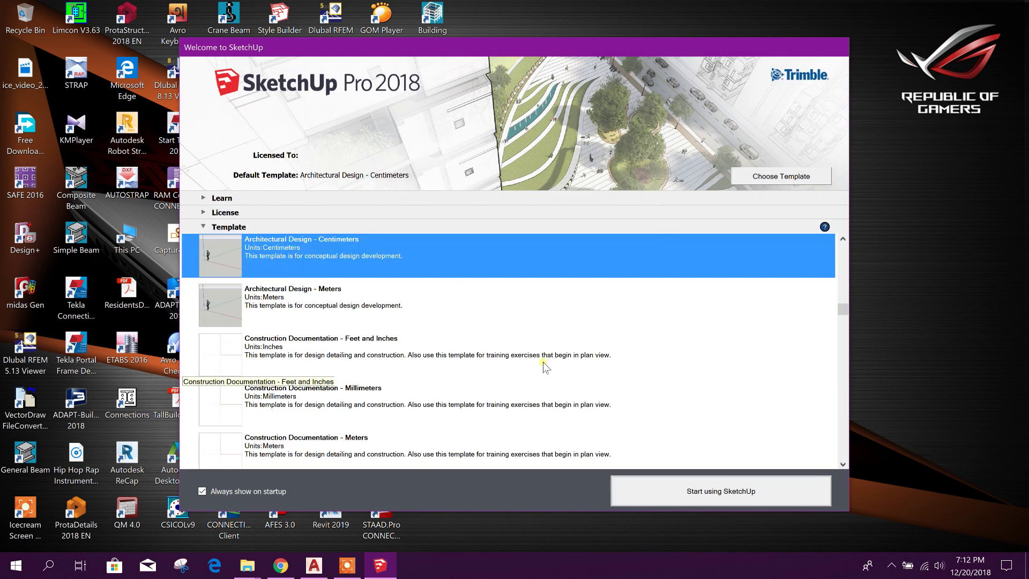
pyautogui.scroll(3, 544, 364)
pyautogui.scroll(-2, 500, 364)
pyautogui.click(346, 330)
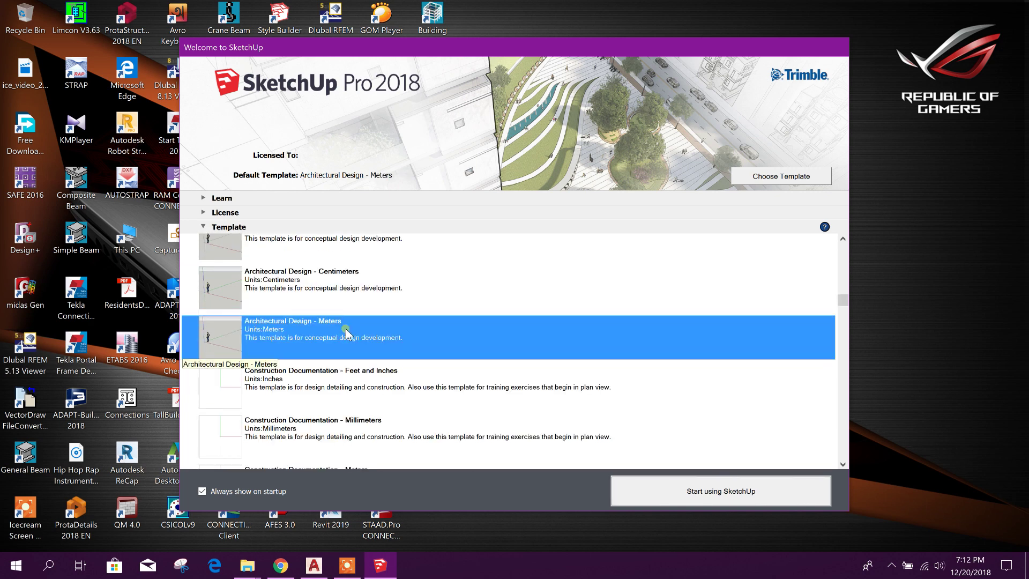
pyautogui.click(733, 496)
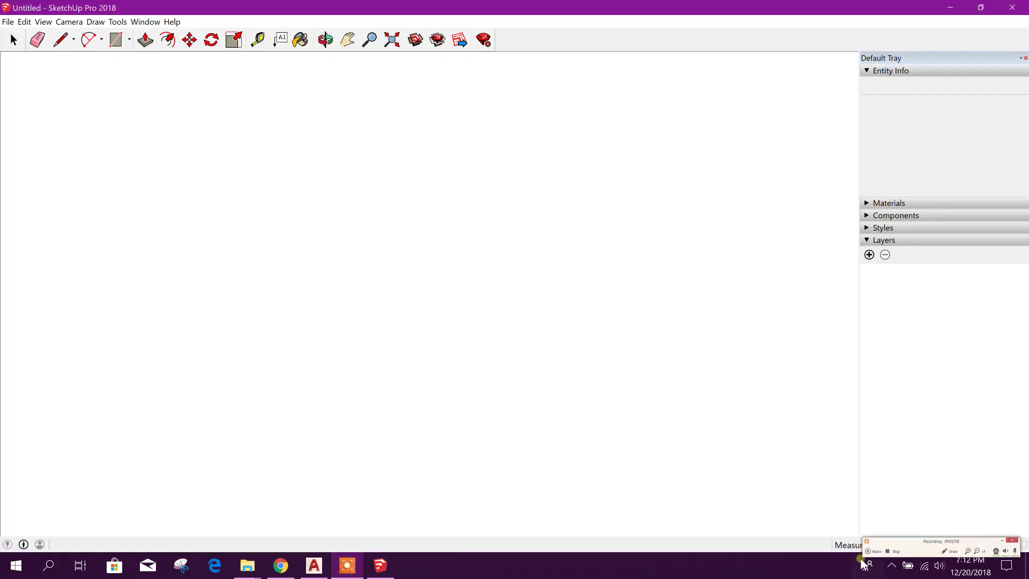
pyautogui.click(871, 552)
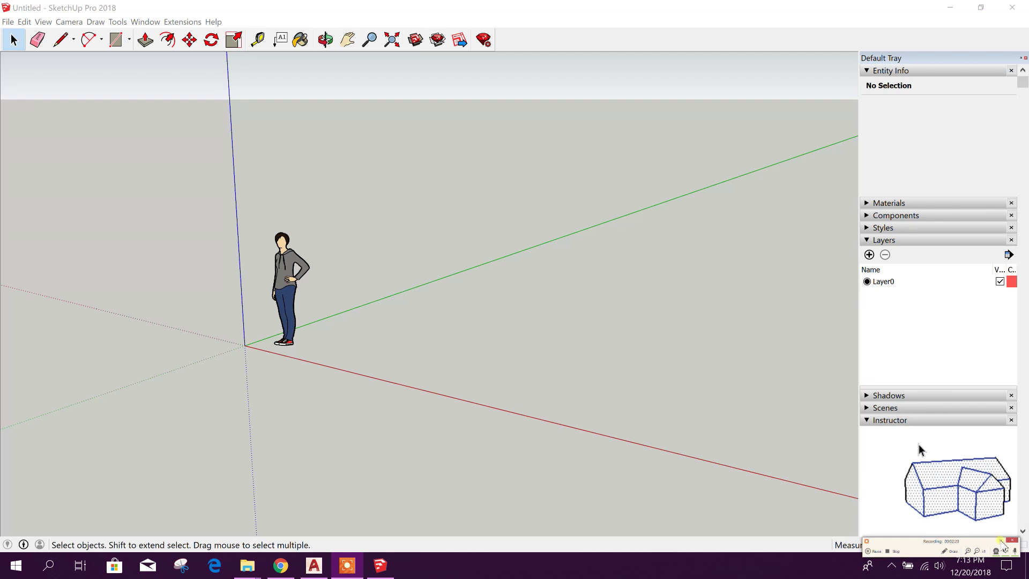
pyautogui.click(1002, 542)
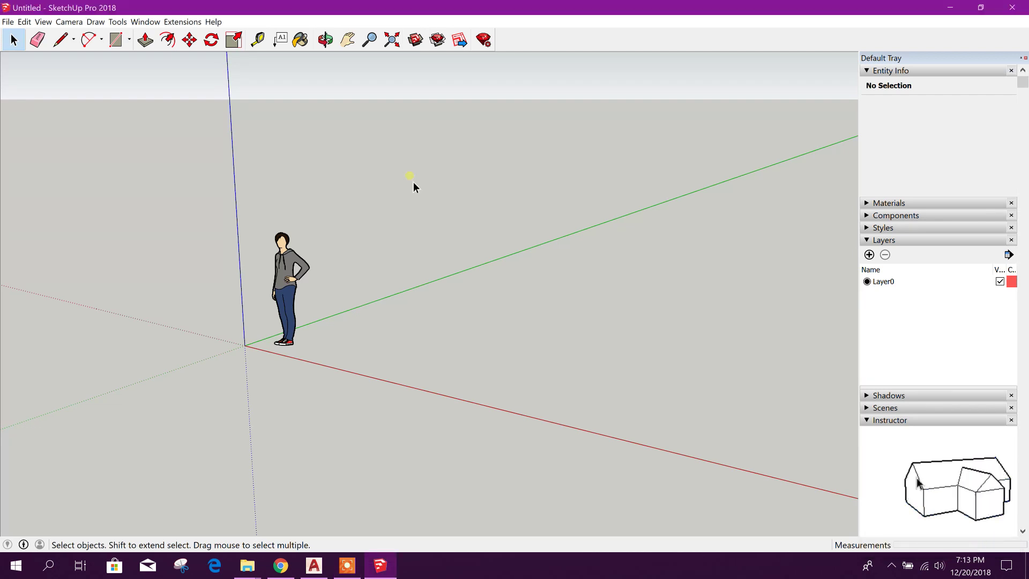
# - Browse the available toolbars, showing the 2D Tools toolbar and hiding it again
pyautogui.moveTo(450, 399); pyautogui.dragTo(501, 324, button='middle')
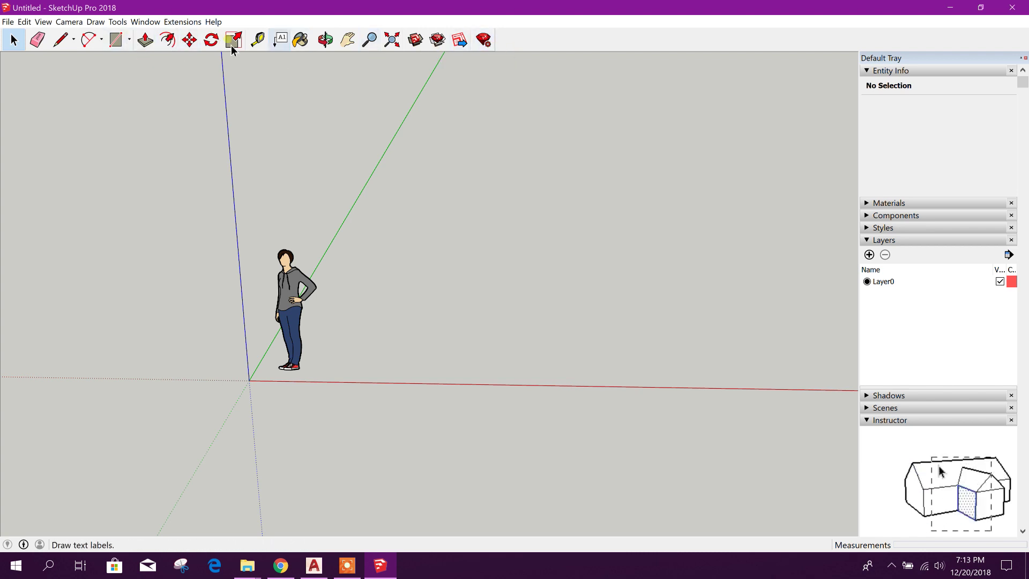
pyautogui.click(43, 21)
pyautogui.click(63, 33)
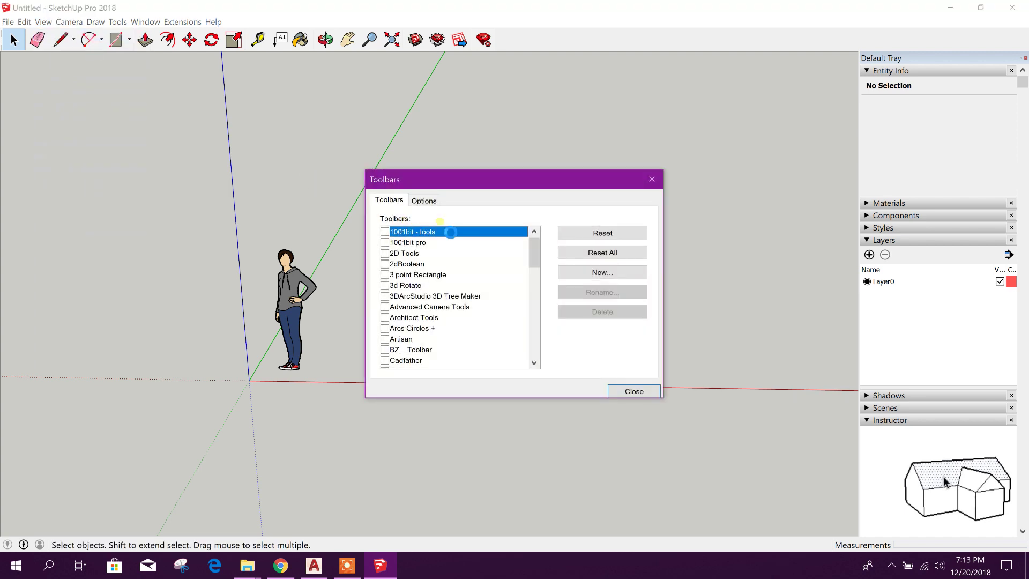
pyautogui.moveTo(534, 257); pyautogui.dragTo(529, 308)
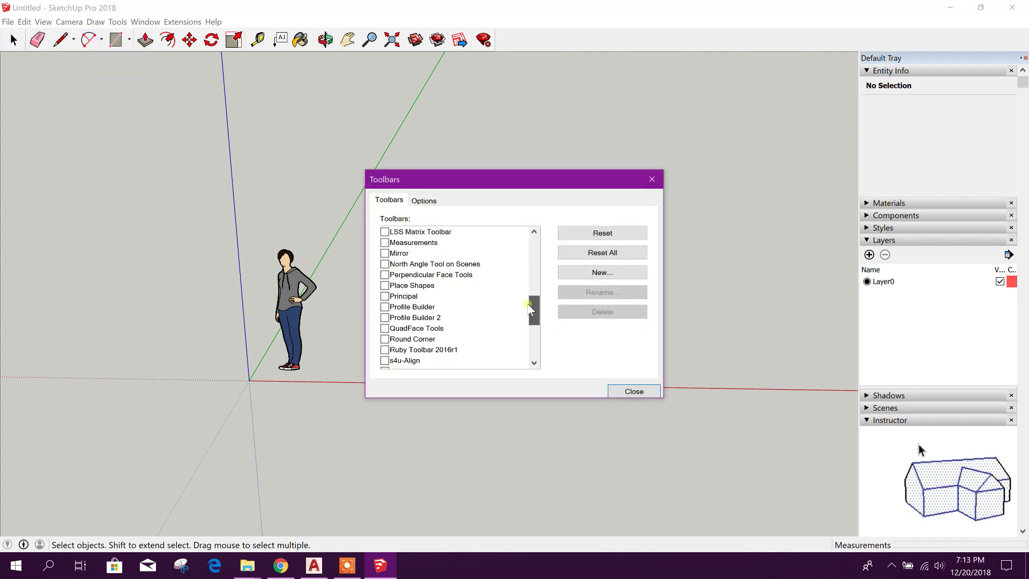
pyautogui.moveTo(536, 271); pyautogui.dragTo(389, 260)
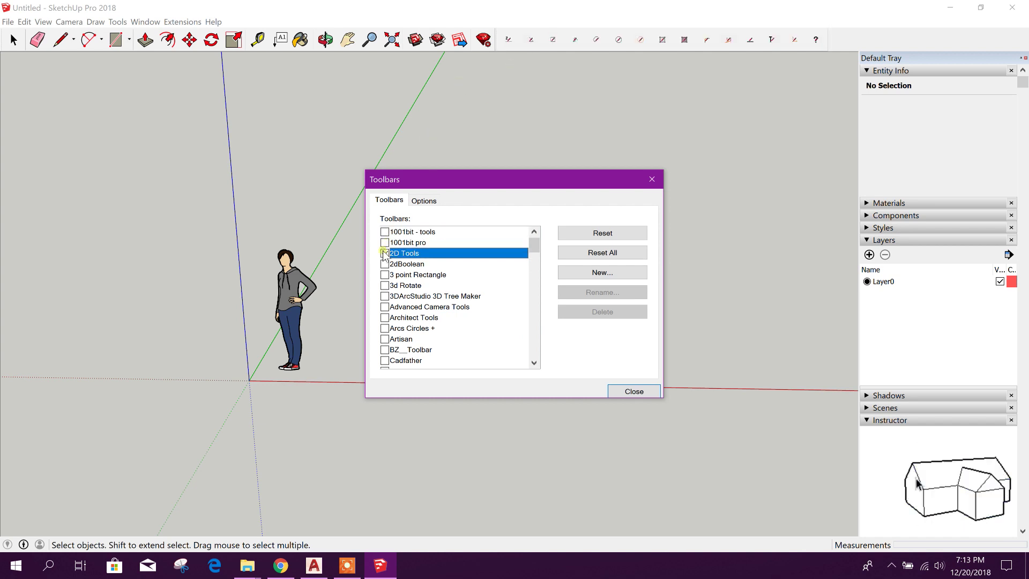
pyautogui.click(633, 392)
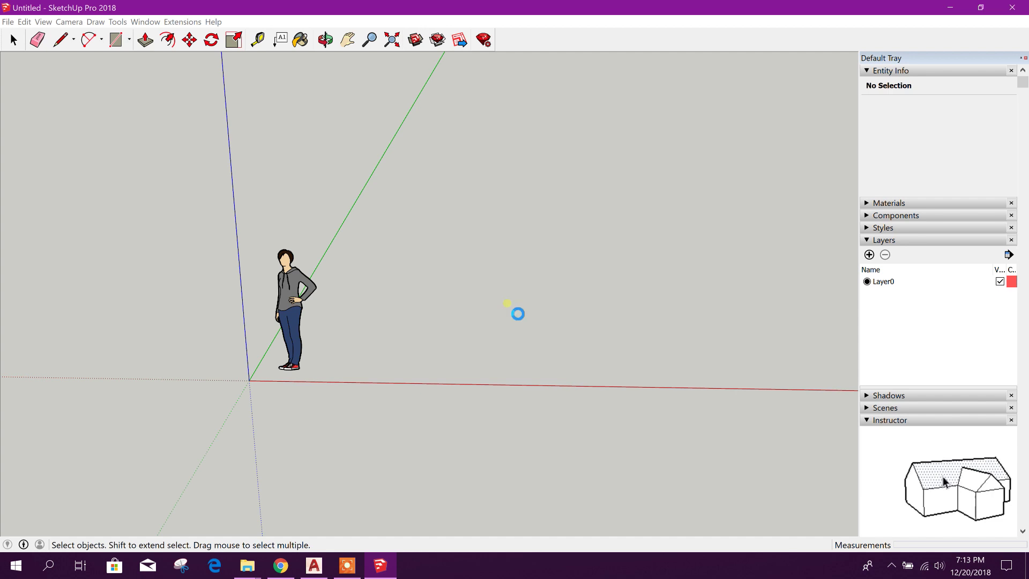
# - Replace the default woman figure near the origin by reloading its component from 2D Man Sang.skp
pyautogui.moveTo(512, 314); pyautogui.dragTo(429, 321, button='middle')
pyautogui.moveTo(341, 335); pyautogui.dragTo(802, 357, button='middle')
pyautogui.moveTo(802, 358); pyautogui.dragTo(378, 416)
pyautogui.moveTo(379, 416); pyautogui.dragTo(334, 403, button='middle')
pyautogui.click(358, 312)
pyautogui.click(362, 336)
pyautogui.moveTo(464, 366); pyautogui.dragTo(409, 324, button='middle')
pyautogui.rightClick(356, 294)
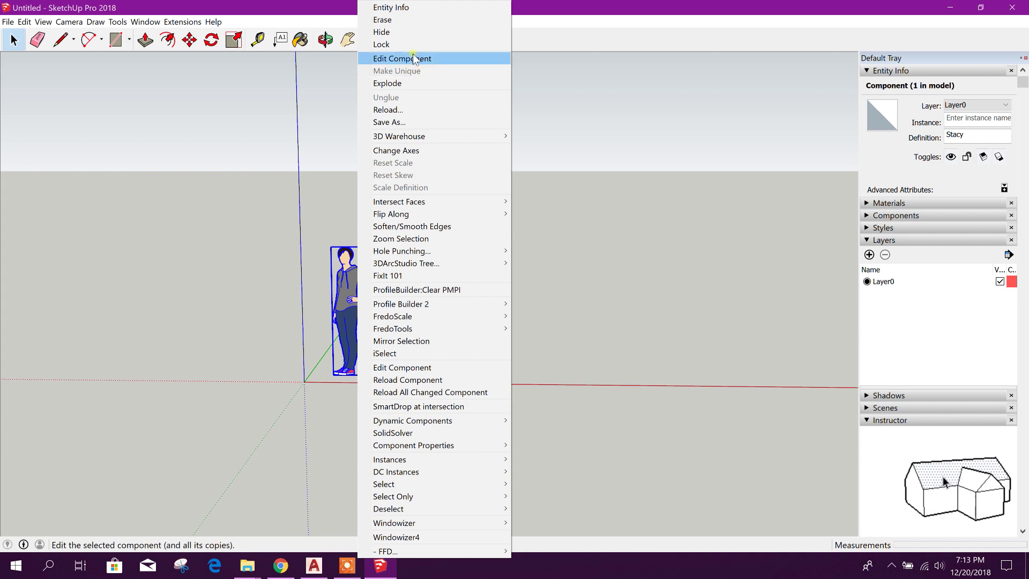
pyautogui.click(406, 123)
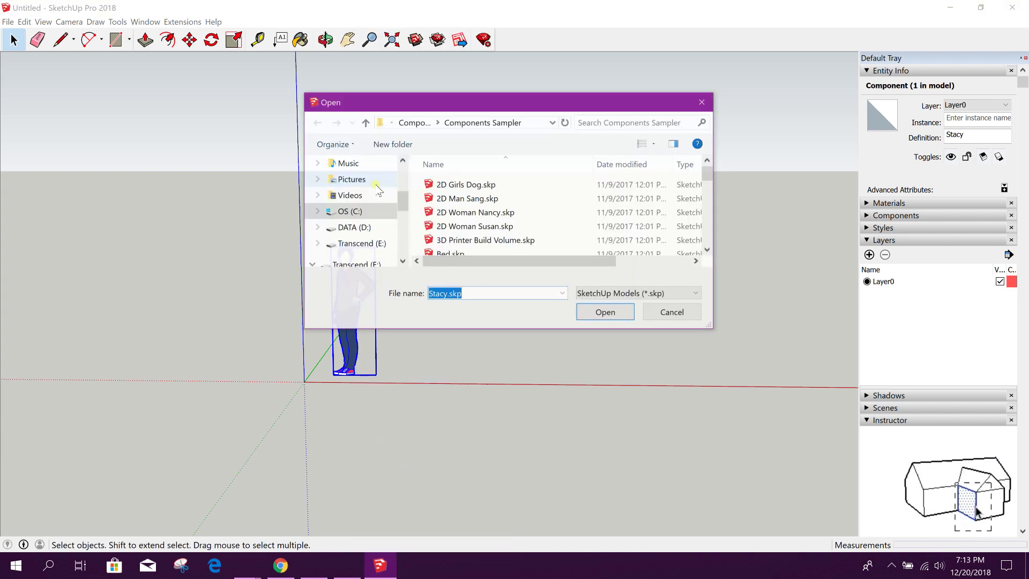
pyautogui.click(472, 198)
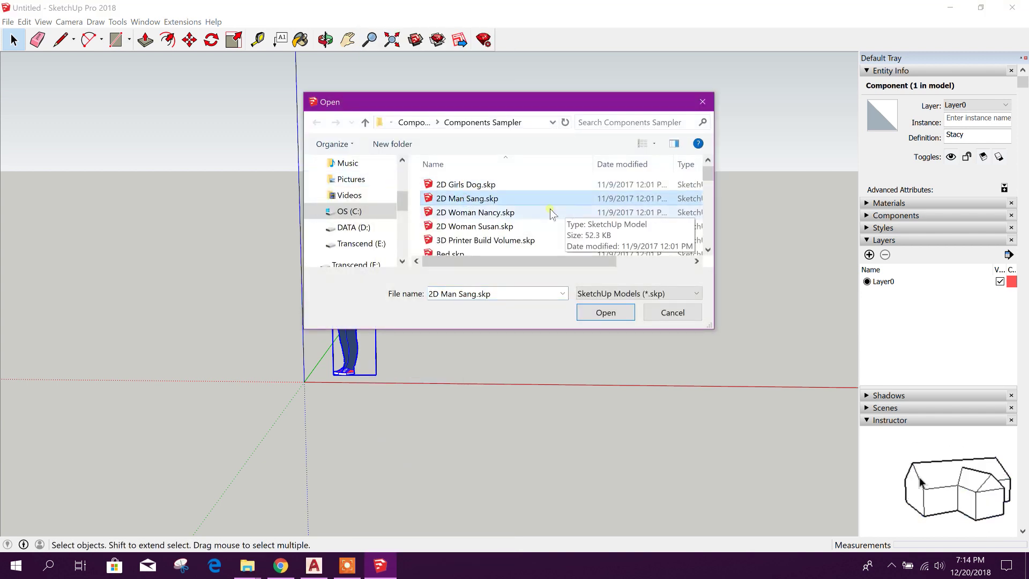
pyautogui.click(598, 311)
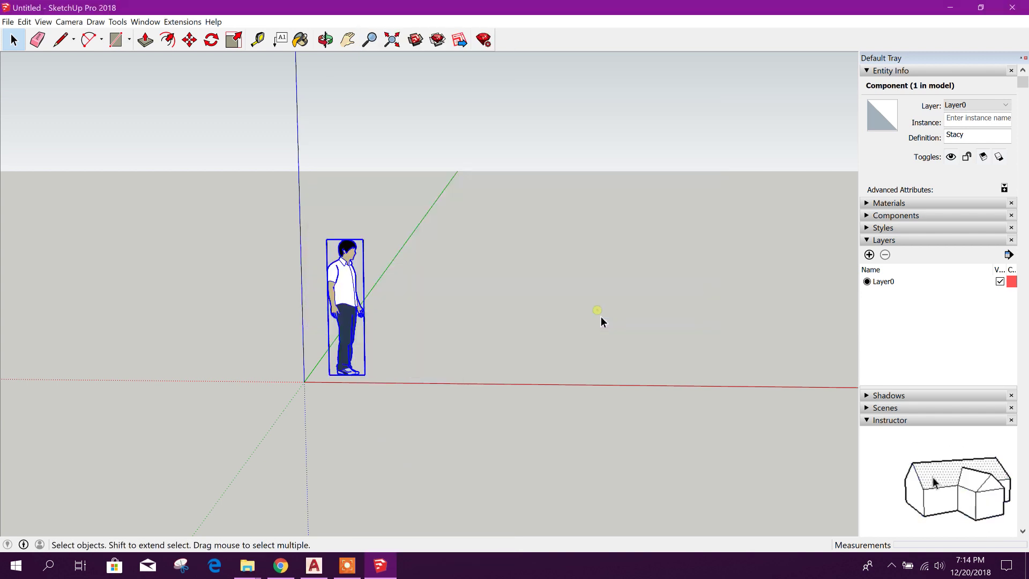
# - Move the man figure about 0.97 m to the negative red-axis side of the origin and deselect it
pyautogui.click(491, 337)
pyautogui.click(343, 300)
pyautogui.press('m')
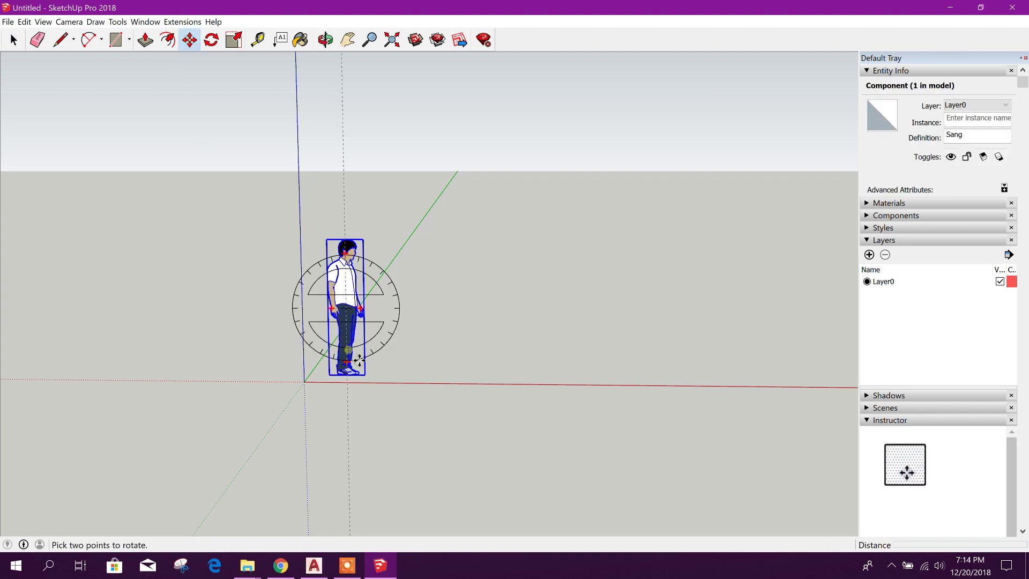
pyautogui.moveTo(355, 386); pyautogui.dragTo(285, 397)
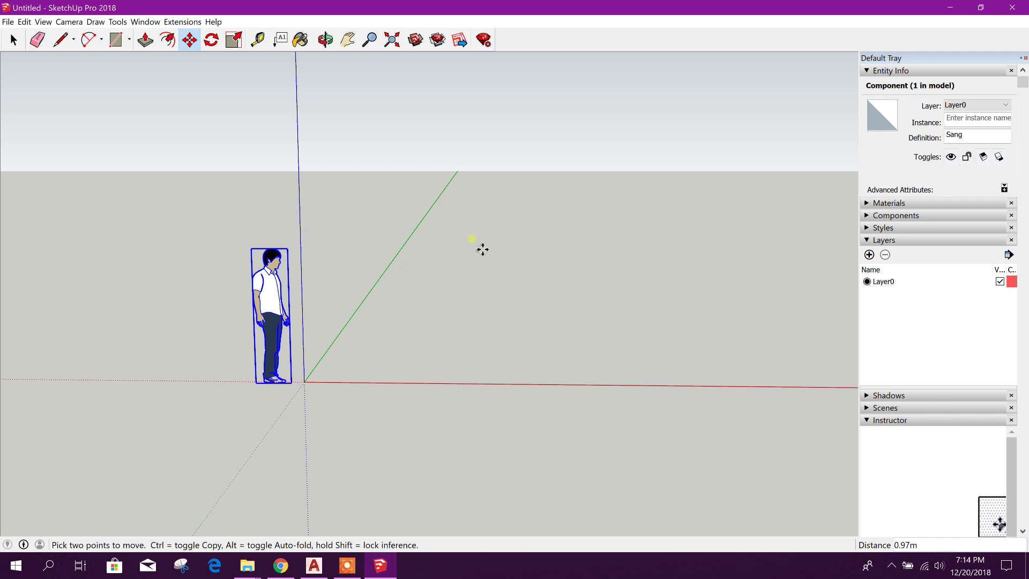
pyautogui.press('space')
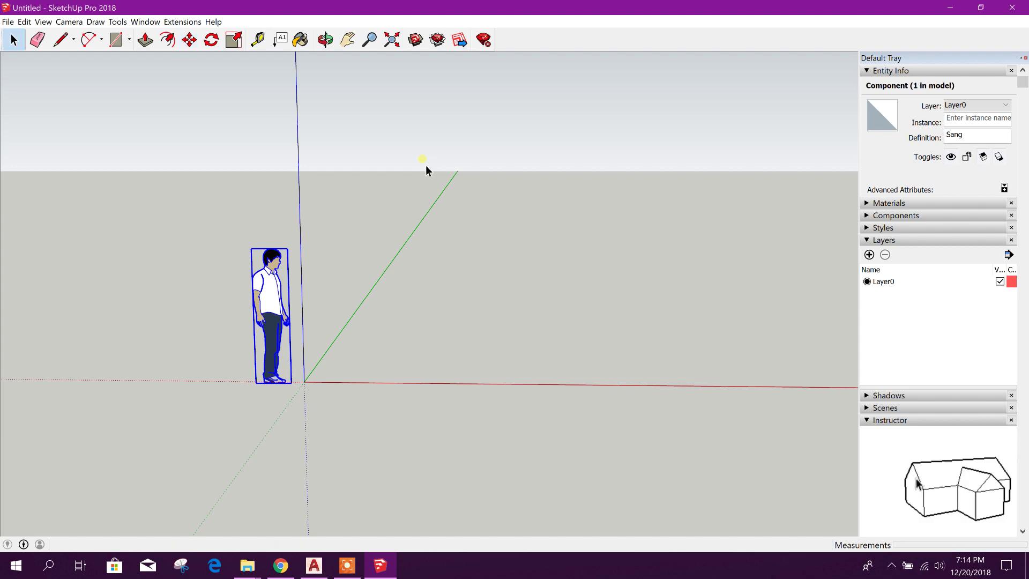
pyautogui.moveTo(601, 343); pyautogui.dragTo(583, 380, button='middle')
pyautogui.click(544, 426)
pyautogui.moveTo(606, 360); pyautogui.dragTo(576, 328, button='middle')
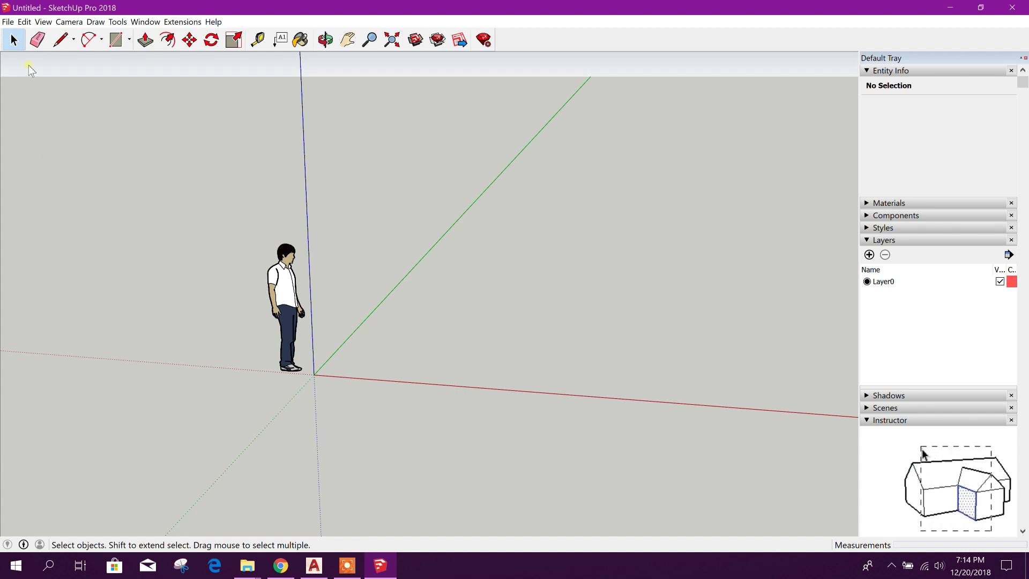
# - Import the AutoCAD file Beautiful Villa Plan.dwg into the model and dismiss the import results
pyautogui.click(8, 22)
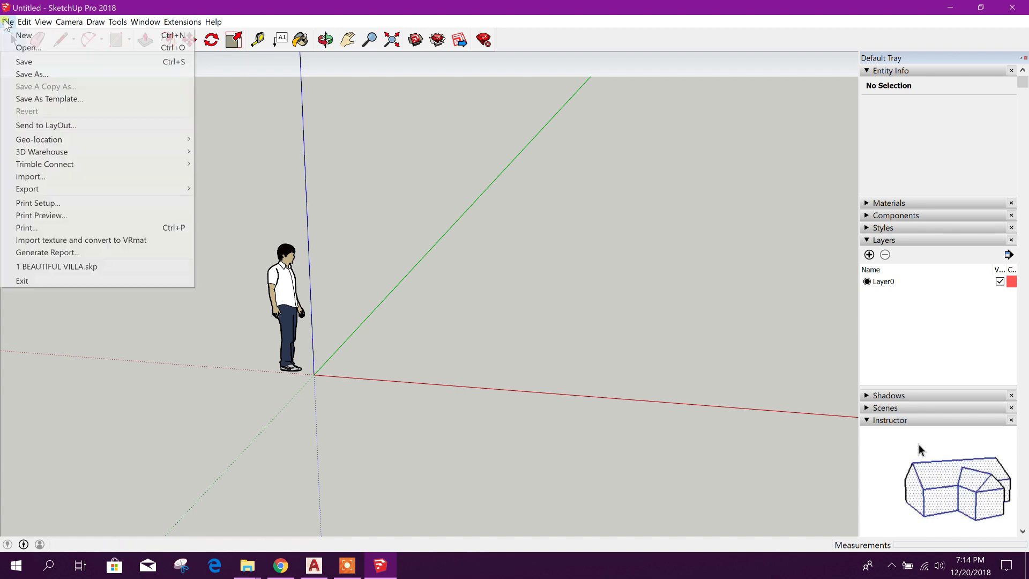
pyautogui.click(68, 177)
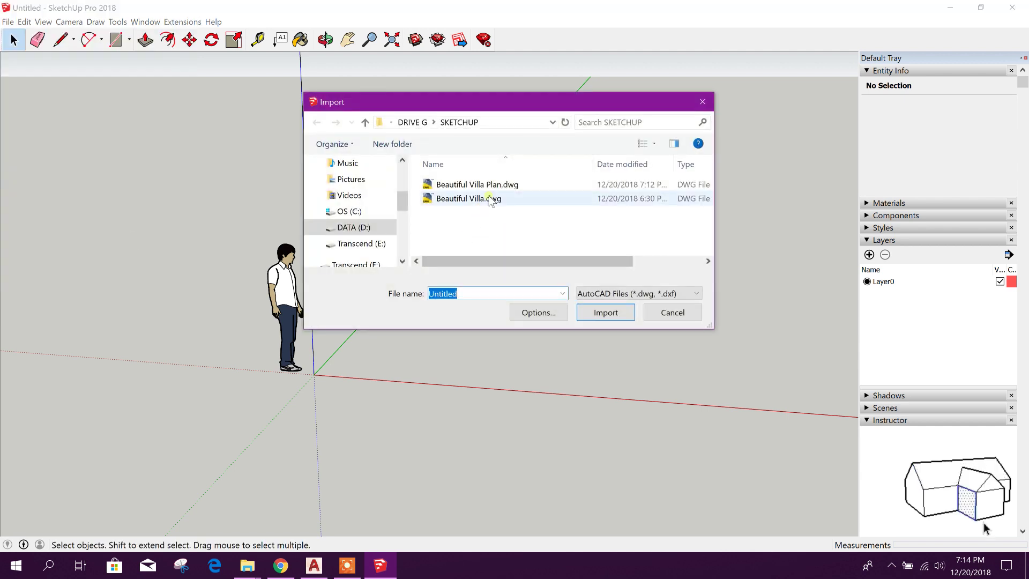
pyautogui.click(490, 188)
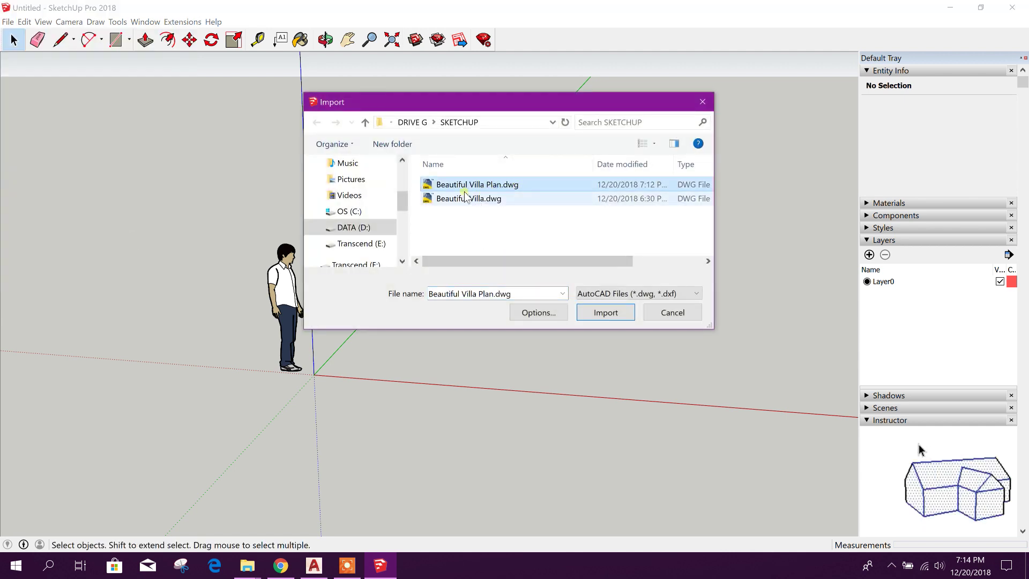
pyautogui.click(615, 316)
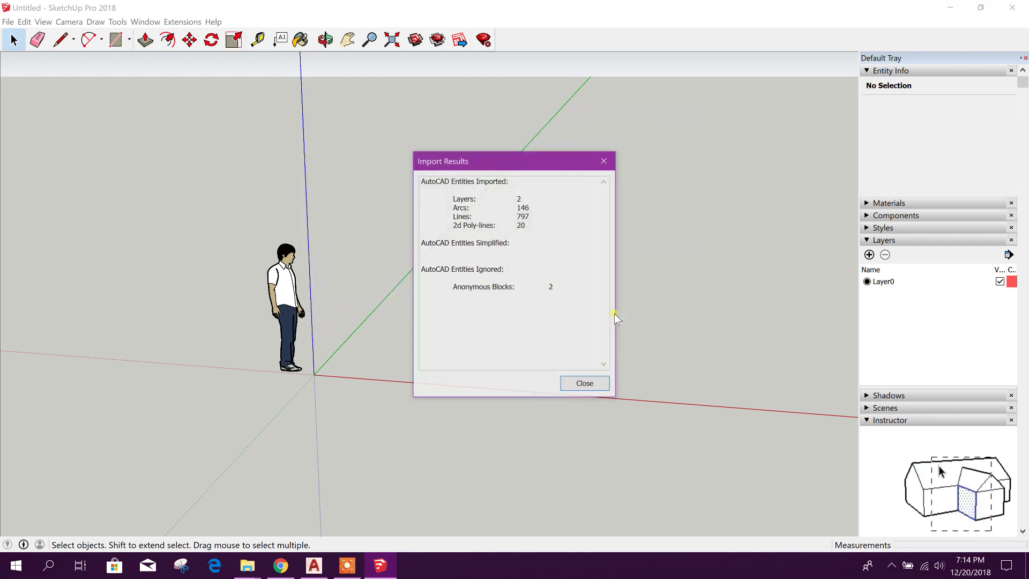
pyautogui.click(563, 387)
# - Examine the four imported wall plans and the site plan's outer corner at the origin
pyautogui.moveTo(482, 395); pyautogui.dragTo(548, 448, button='middle')
pyautogui.scroll(-10, 409, 427)
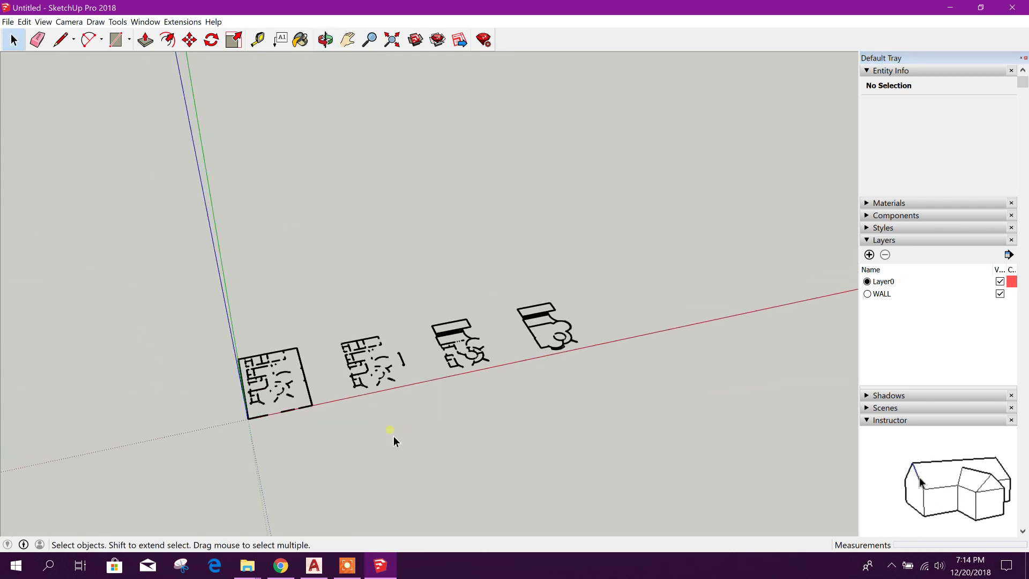
pyautogui.moveTo(344, 446); pyautogui.dragTo(452, 489, button='middle')
pyautogui.scroll(3, 284, 403)
pyautogui.scroll(3, 284, 403)
pyautogui.moveTo(426, 337); pyautogui.dragTo(473, 296, button='middle')
pyautogui.click(456, 323)
pyautogui.moveTo(489, 372); pyautogui.dragTo(383, 437, button='middle')
pyautogui.scroll(4, 314, 387)
pyautogui.scroll(4, 314, 386)
pyautogui.click(413, 324)
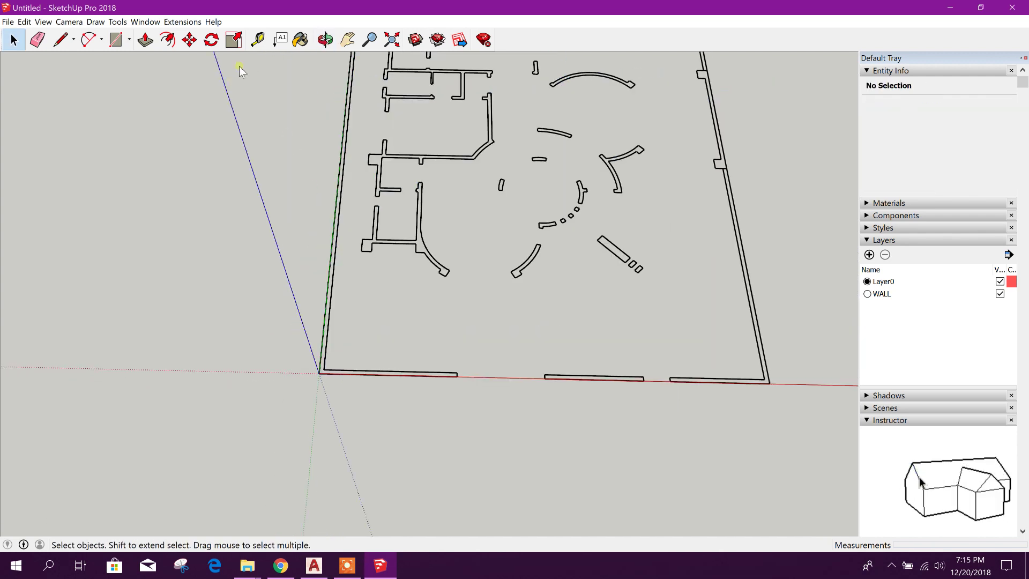
# - Check the site plan's outer boundary dimension in AutoCAD and return to SketchUp
pyautogui.click(258, 40)
pyautogui.moveTo(538, 333); pyautogui.dragTo(670, 322, button='middle')
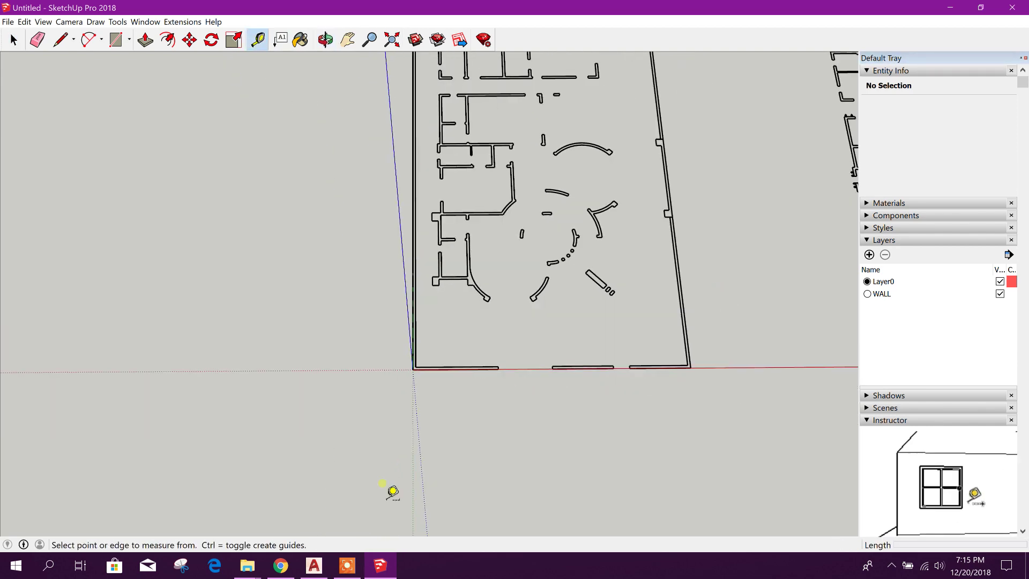
pyautogui.click(314, 566)
pyautogui.moveTo(161, 332); pyautogui.dragTo(455, 327, button='middle')
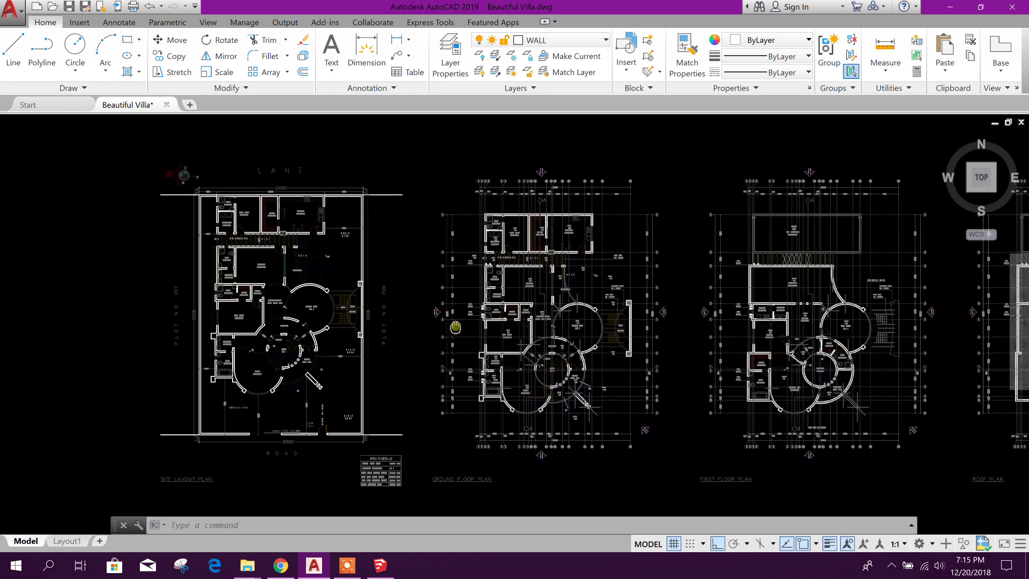
pyautogui.scroll(5, 362, 301)
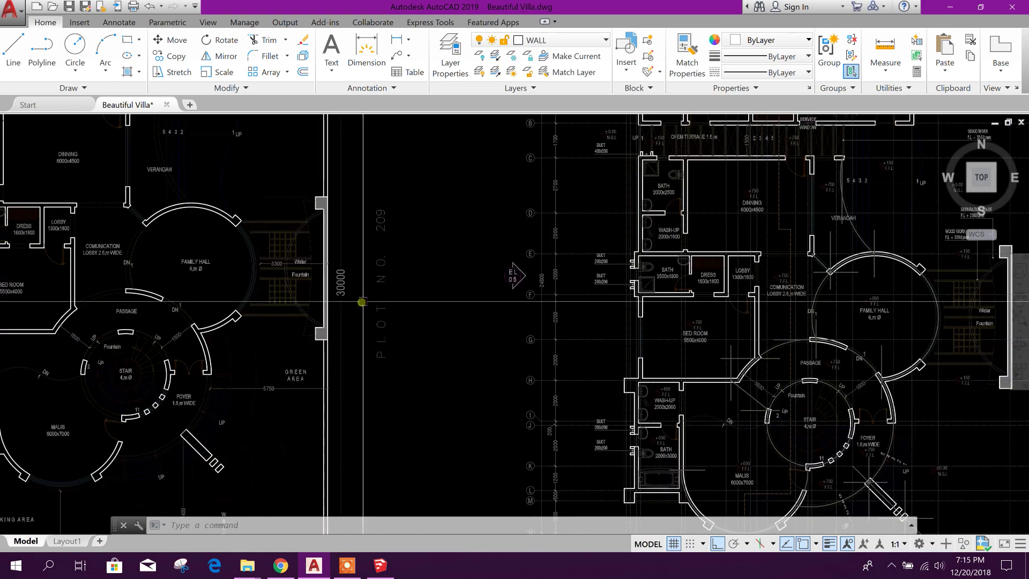
pyautogui.scroll(-3, 363, 302)
pyautogui.scroll(-2, 345, 291)
pyautogui.scroll(8, 343, 300)
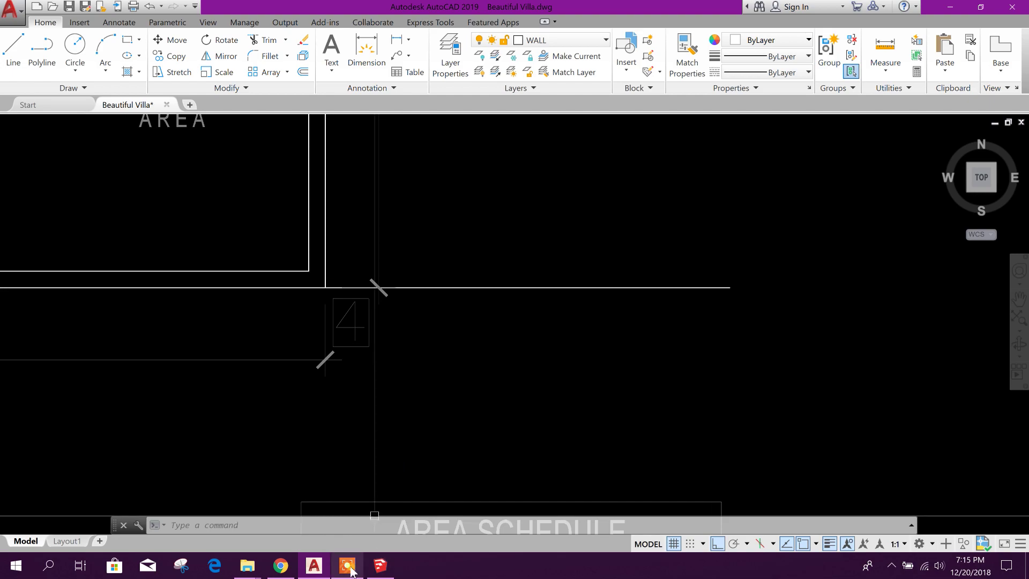
pyautogui.click(380, 566)
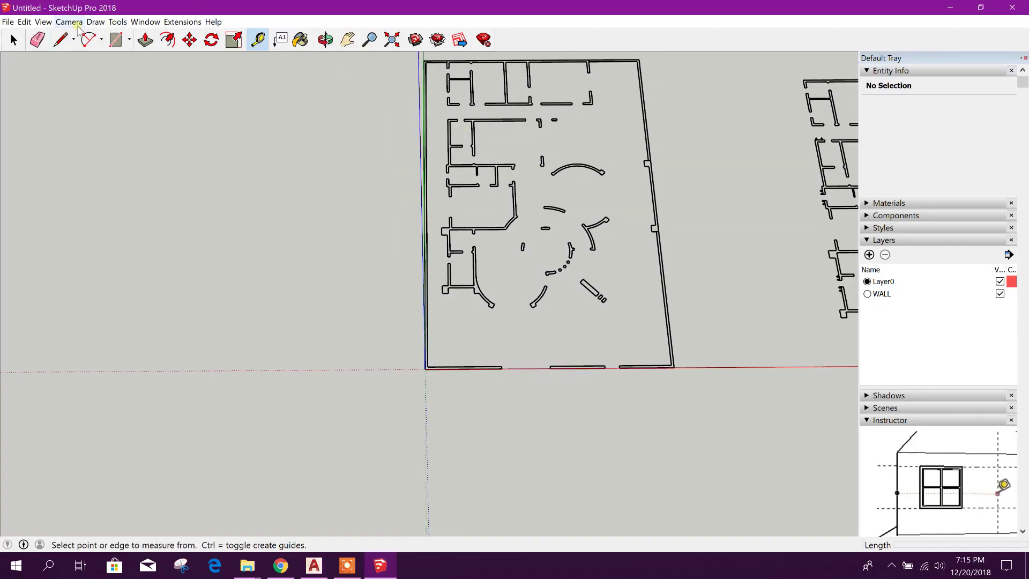
# - Enable the Views toolbar and set the model to the Top view
pyautogui.click(118, 21)
pyautogui.moveTo(46, 24)
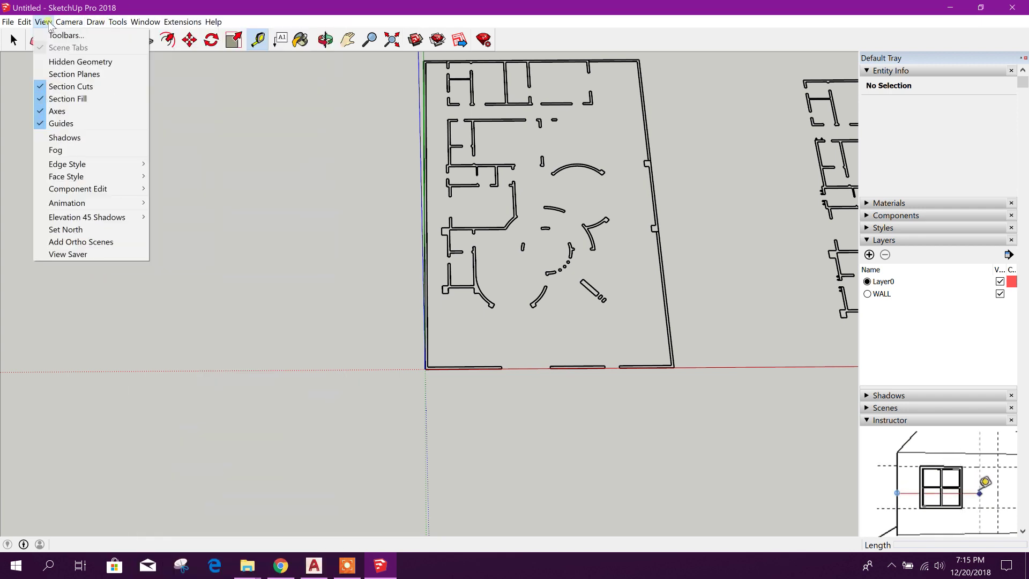
pyautogui.click(69, 36)
pyautogui.moveTo(536, 261); pyautogui.dragTo(523, 357)
pyautogui.scroll(-4, 522, 356)
pyautogui.click(385, 306)
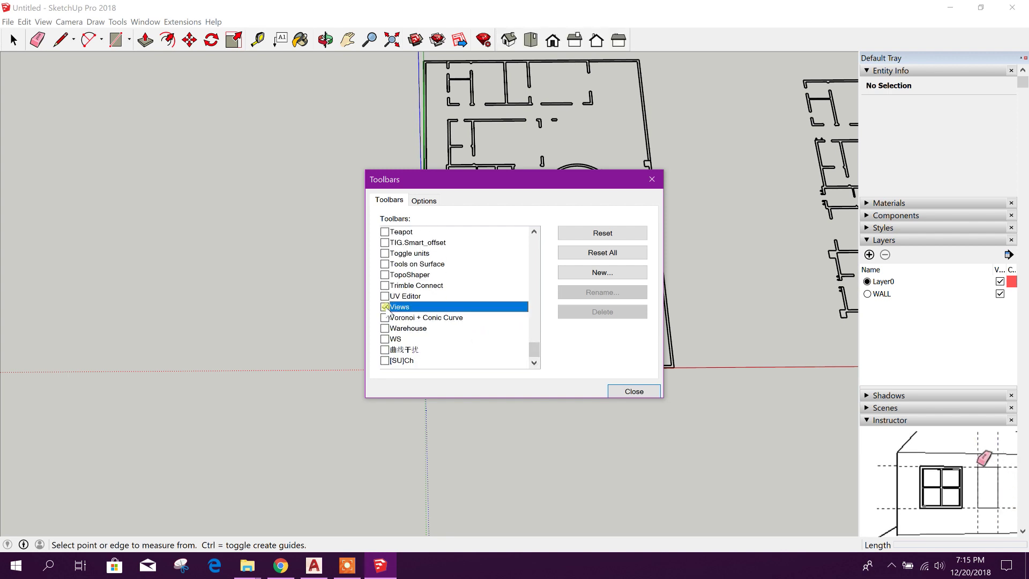
pyautogui.click(633, 391)
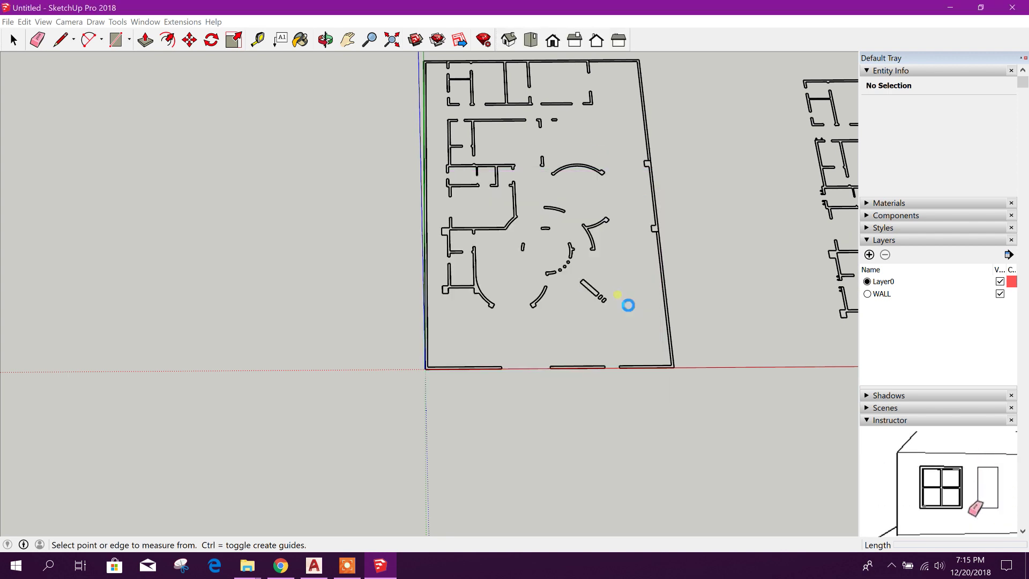
pyautogui.click(531, 41)
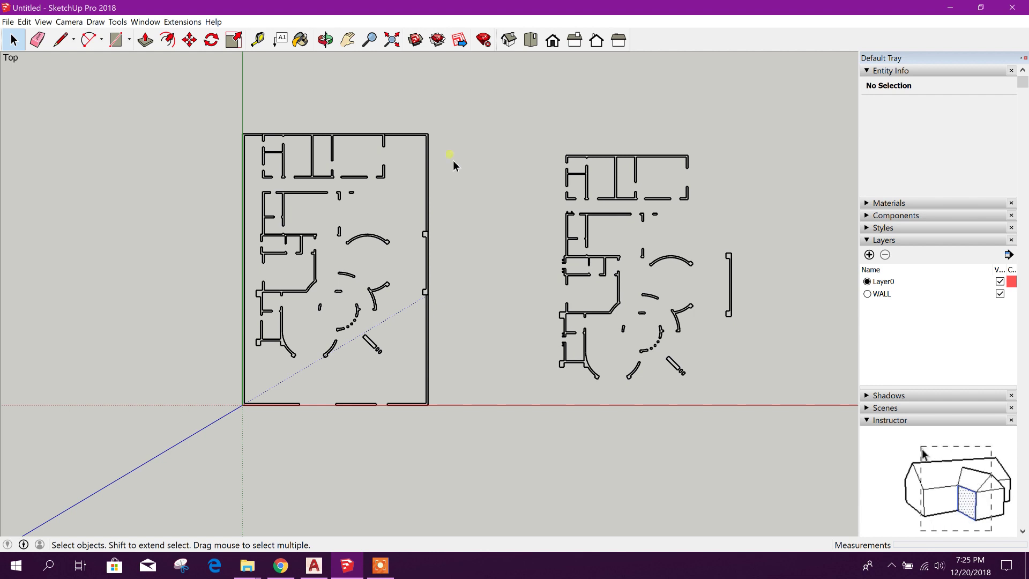
# - Save the model as BEAUTIFUL VILLA.skp in the SKETCHUP folder under DRIVE G on DATA (D:), replacing the existing file
pyautogui.click(24, 21)
pyautogui.moveTo(8, 21)
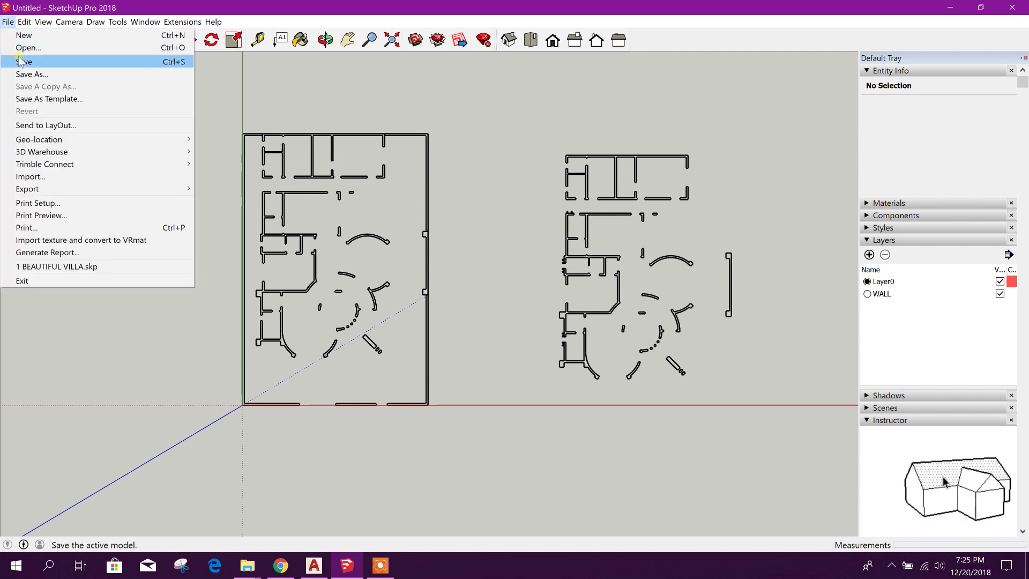
pyautogui.click(27, 62)
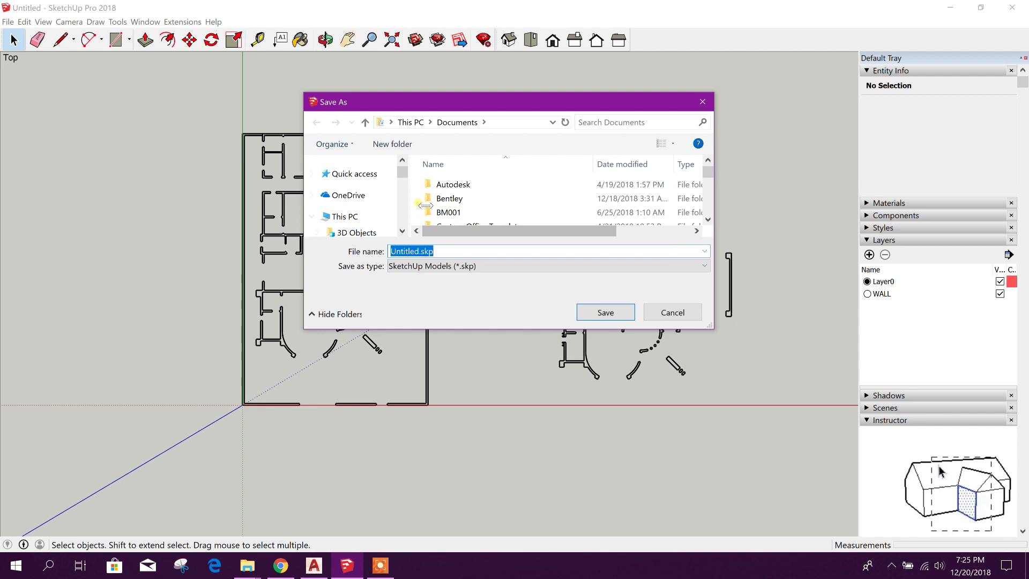
pyautogui.moveTo(403, 176); pyautogui.dragTo(402, 200)
pyautogui.click(351, 178)
pyautogui.doubleClick(476, 199)
pyautogui.scroll(-20, 478, 203)
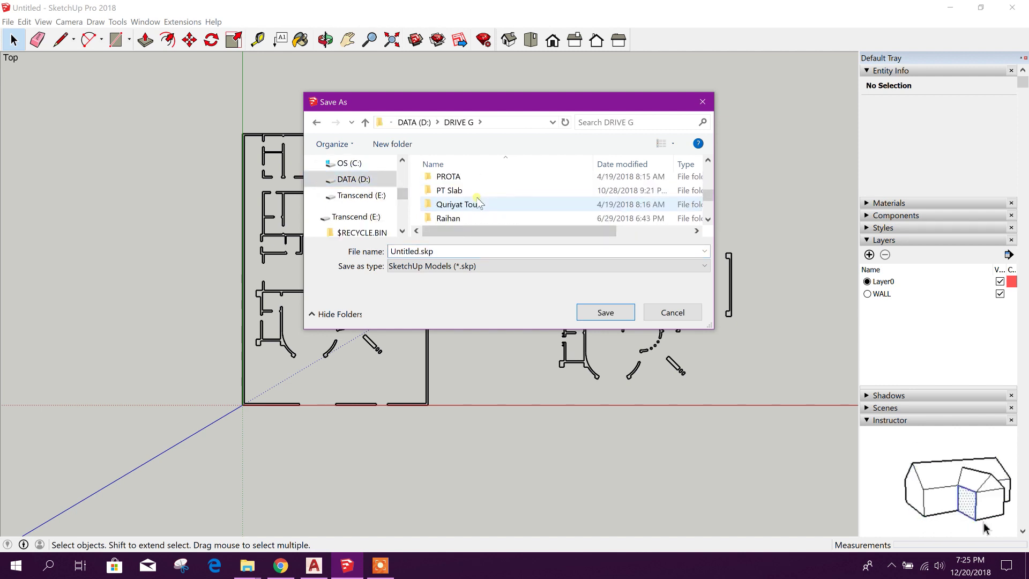
pyautogui.doubleClick(477, 191)
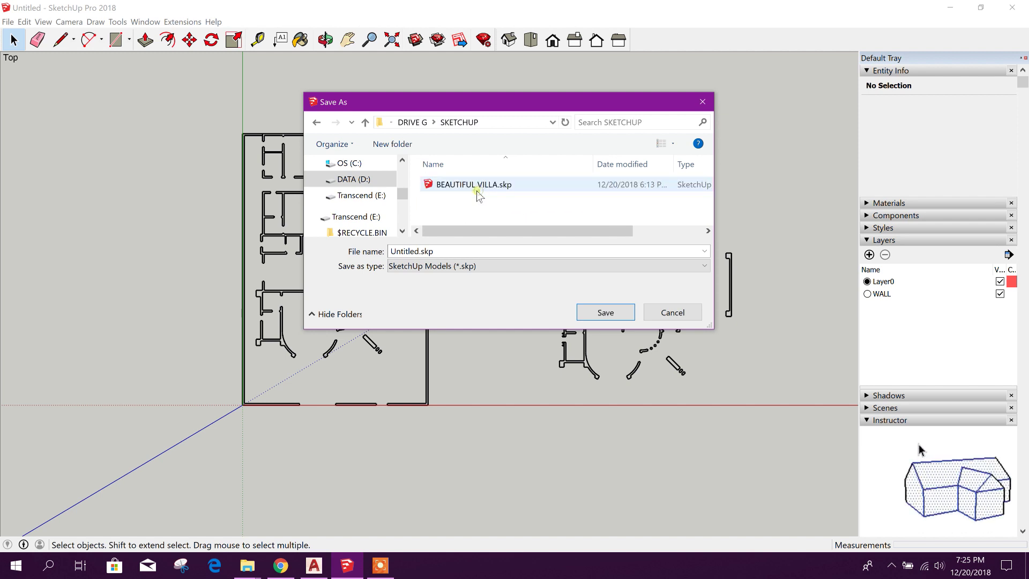
pyautogui.click(477, 185)
pyautogui.click(628, 305)
pyautogui.click(562, 285)
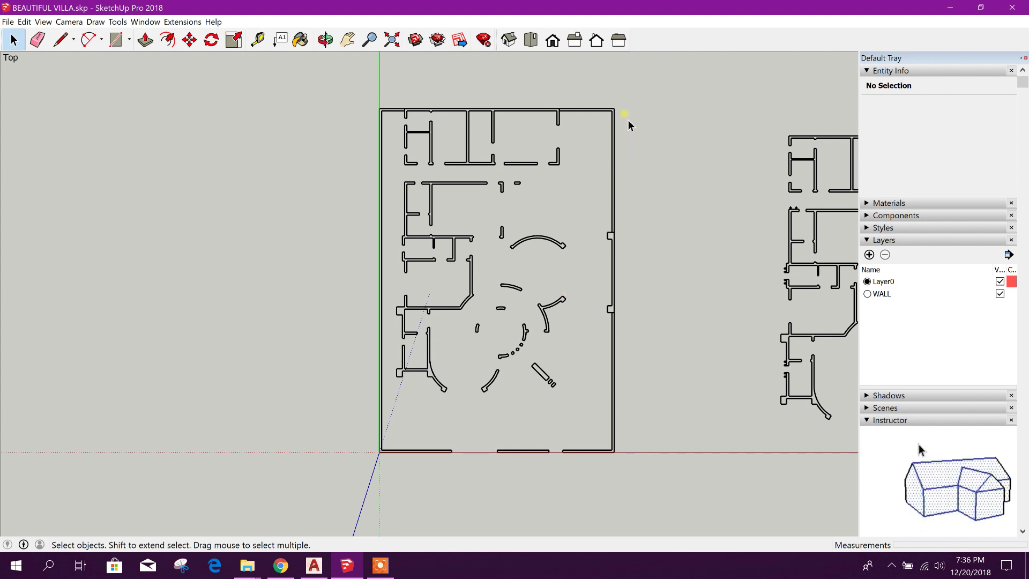
# - Switch to AutoCAD to read the length dimension beside the site plan's long boundary wall, and come back to SketchUp
pyautogui.click(314, 565)
pyautogui.scroll(-5, 267, 327)
pyautogui.scroll(-3, 267, 327)
pyautogui.scroll(10, 370, 399)
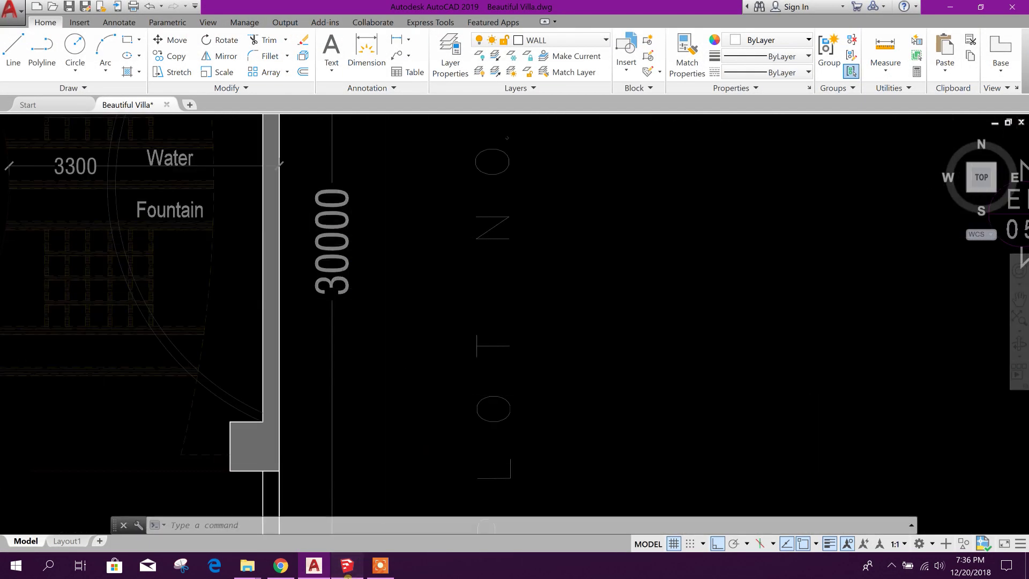
pyautogui.click(347, 566)
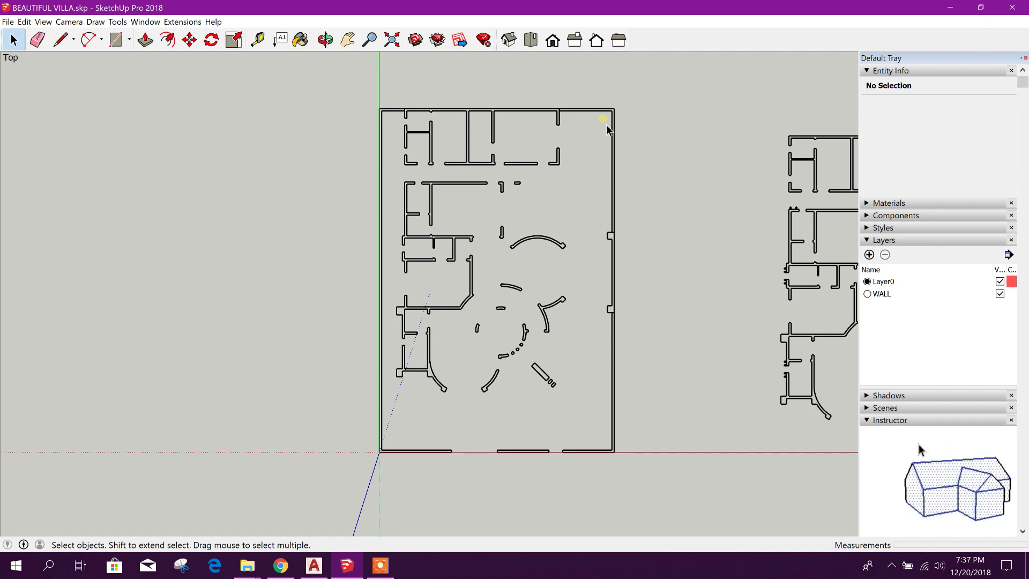
# - Explode the imported Beautiful Villa Plan component into loose edges
pyautogui.click(558, 119)
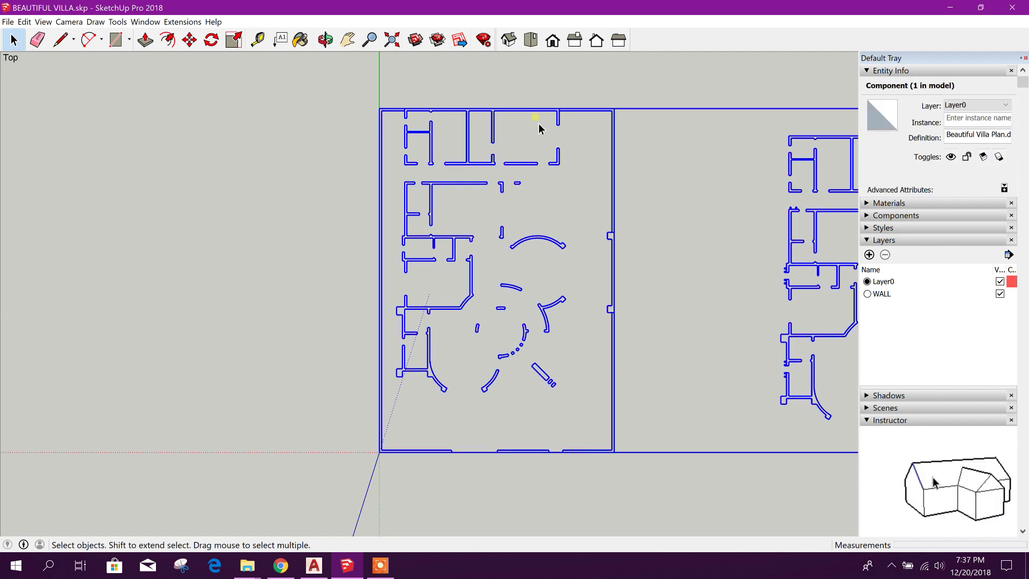
pyautogui.click(558, 143)
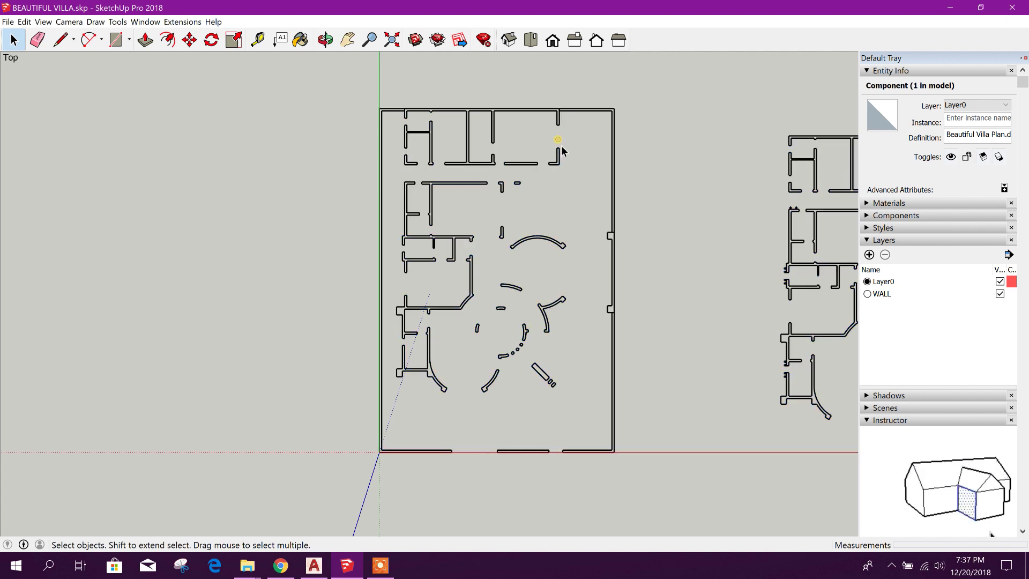
pyautogui.click(572, 111)
pyautogui.rightClick(572, 111)
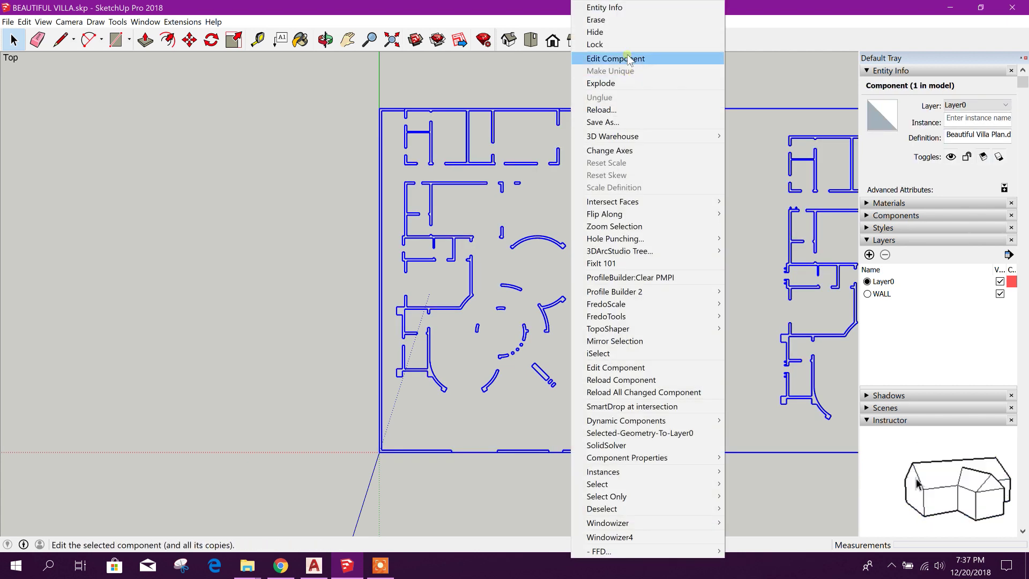
pyautogui.click(617, 86)
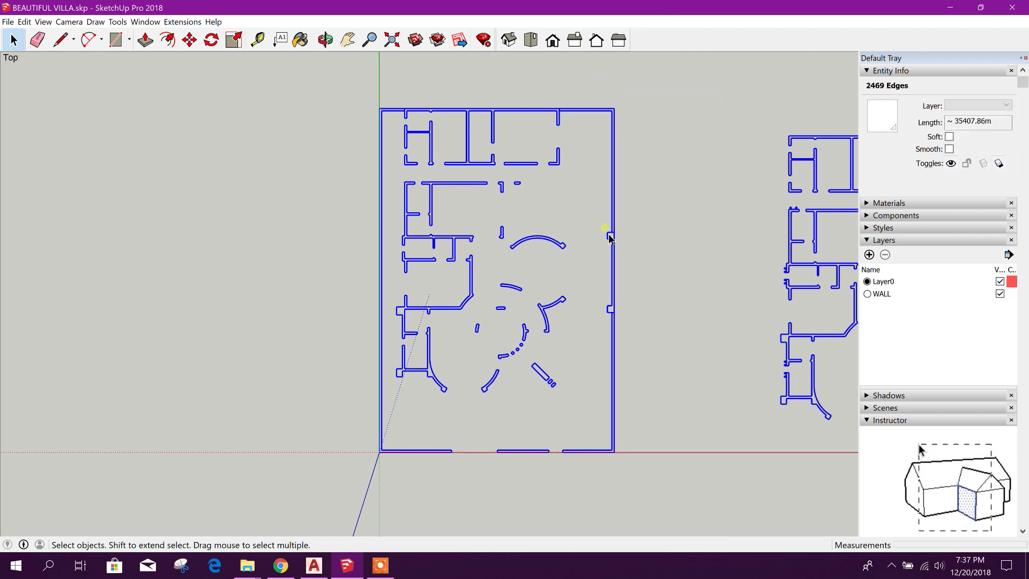
# - Measure the site plan's long boundary wall between its outer corners and resize the whole model to make that length 30 m
pyautogui.click(258, 45)
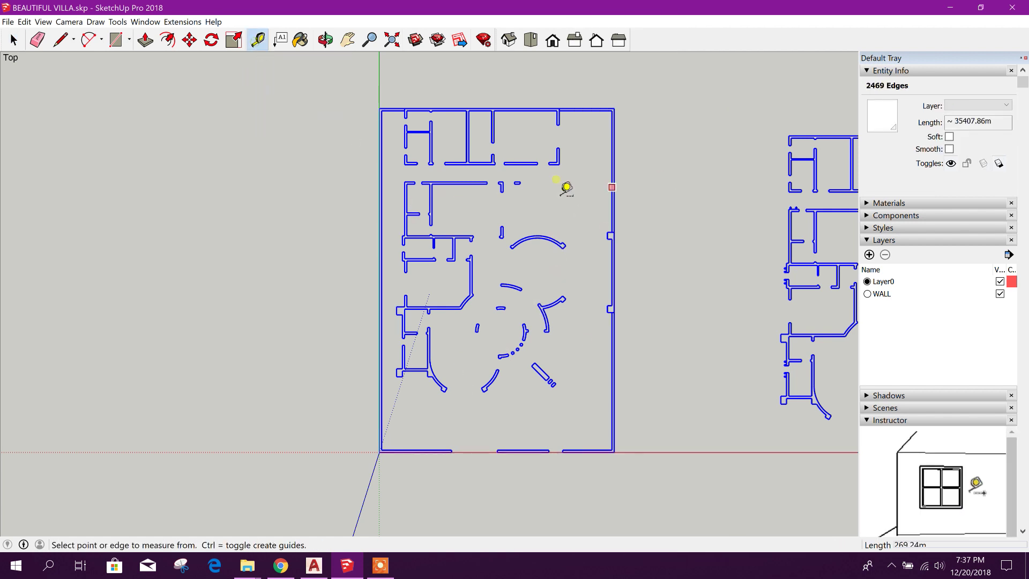
pyautogui.click(615, 108)
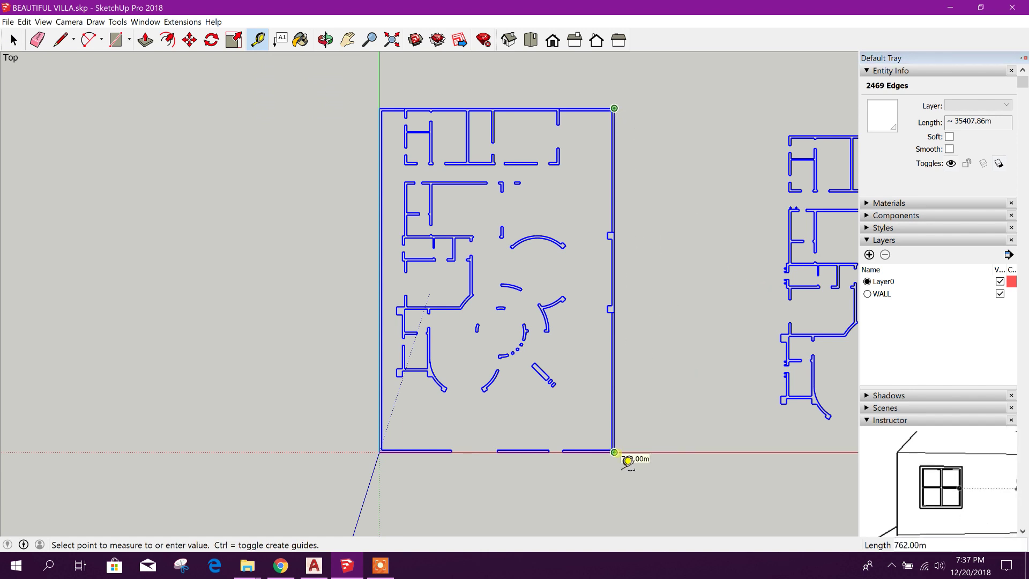
pyautogui.click(621, 457)
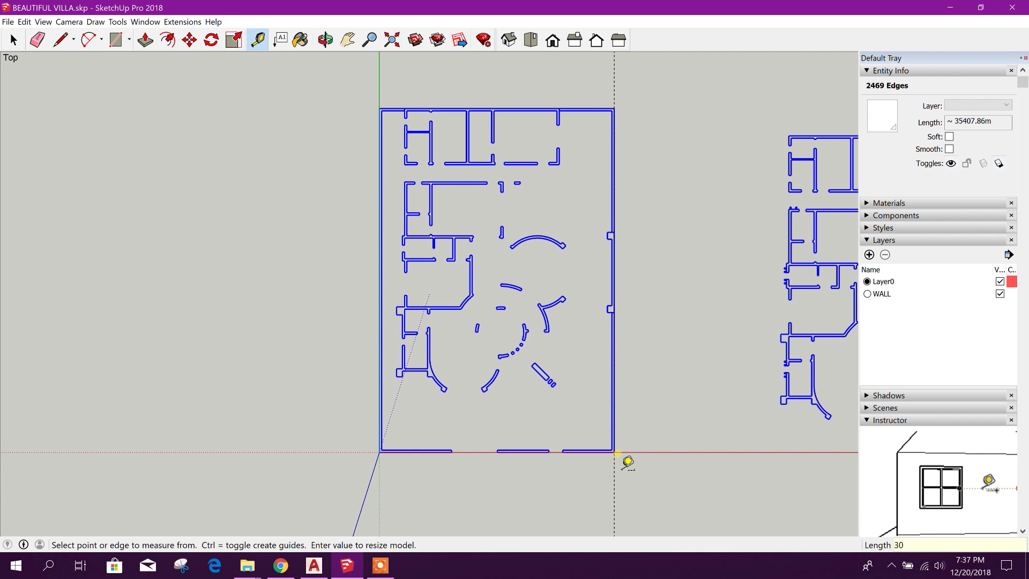
pyautogui.press('Return')
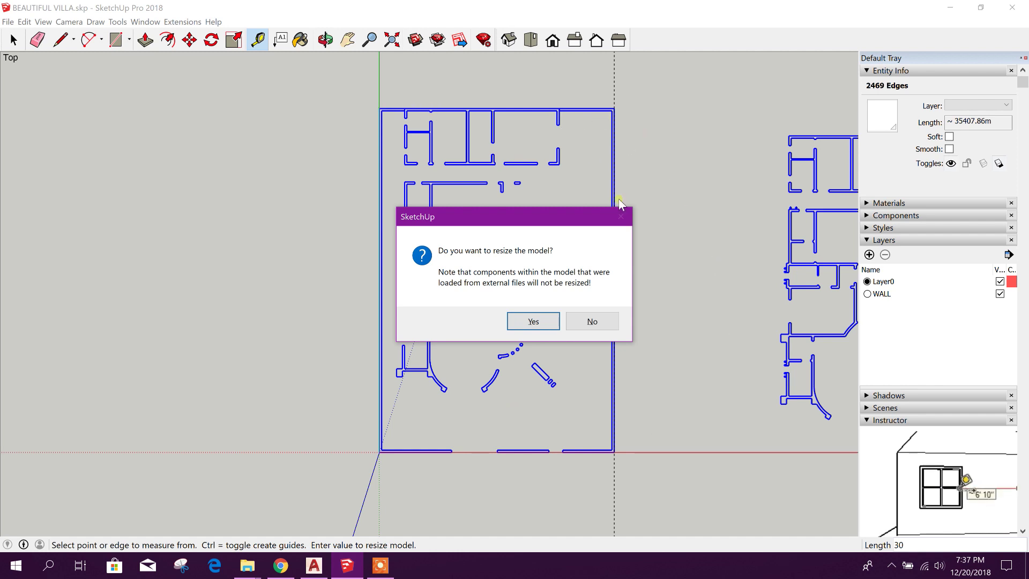
pyautogui.click(538, 325)
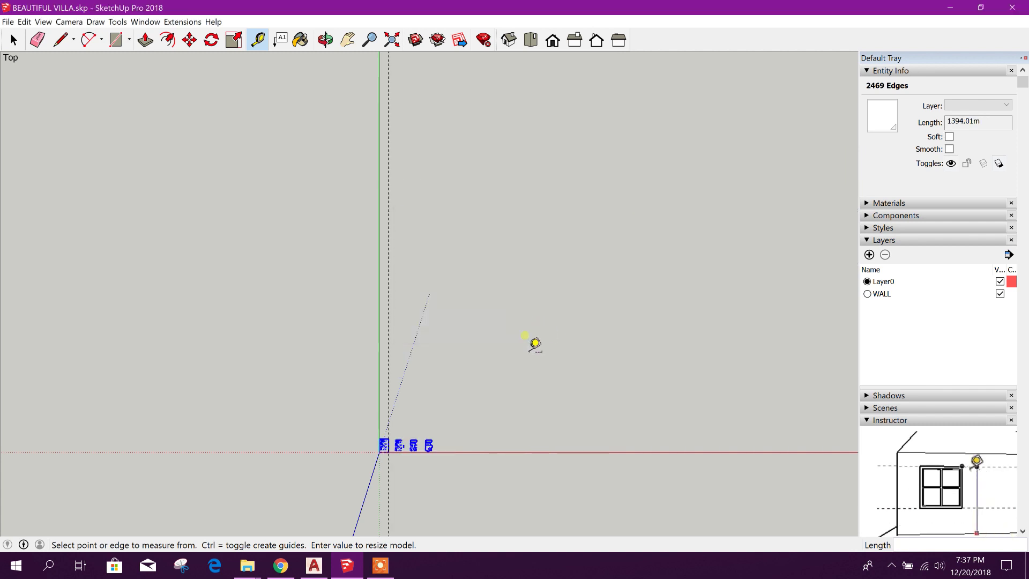
# - Measure the resized site plan's long boundary wall again from corner to corner
pyautogui.scroll(4, 396, 474)
pyautogui.scroll(5, 390, 428)
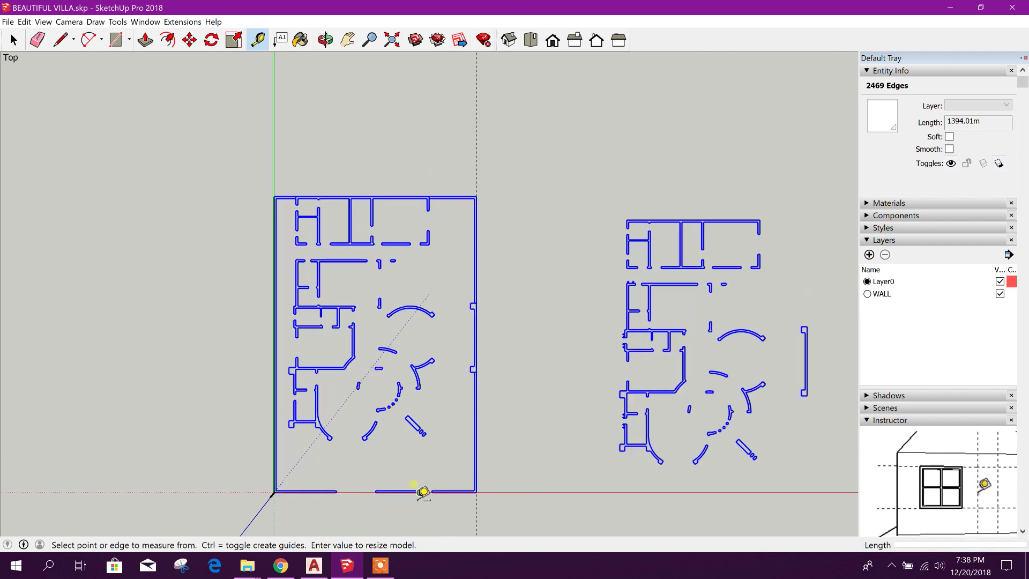
pyautogui.click(476, 196)
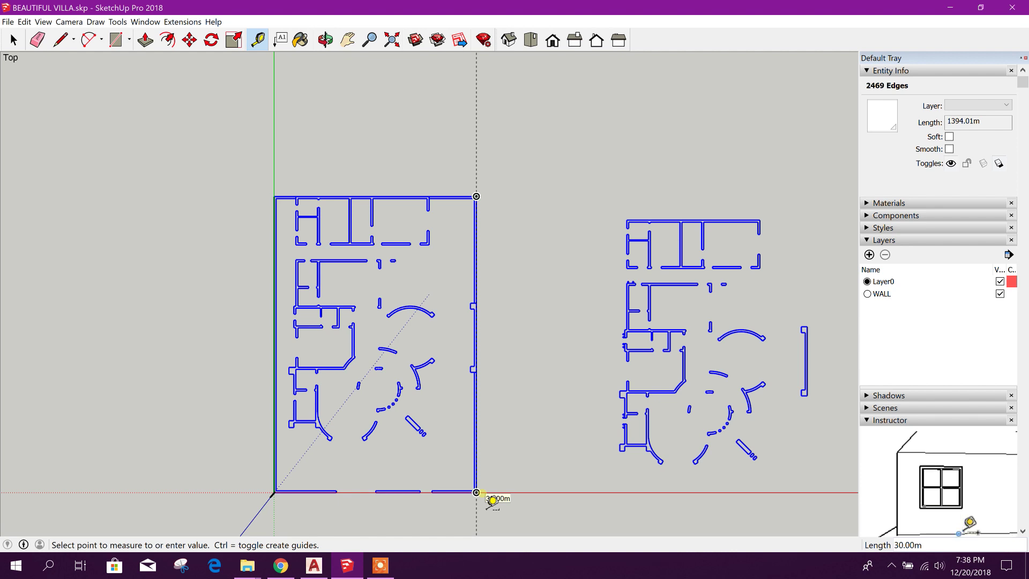
pyautogui.click(562, 255)
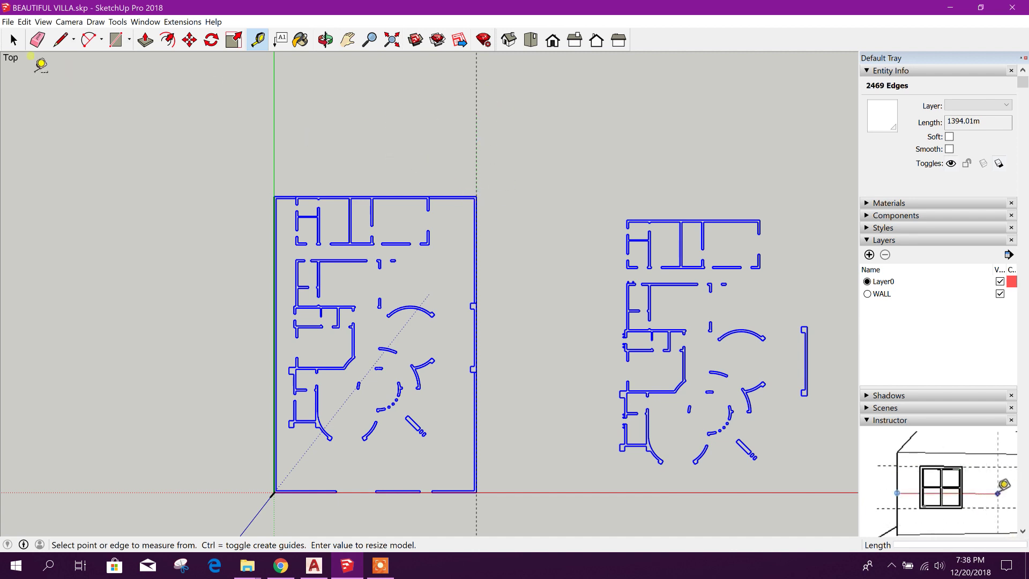
# - Delete the guide line along the site plan's long boundary wall and clear the selection
pyautogui.press('space')
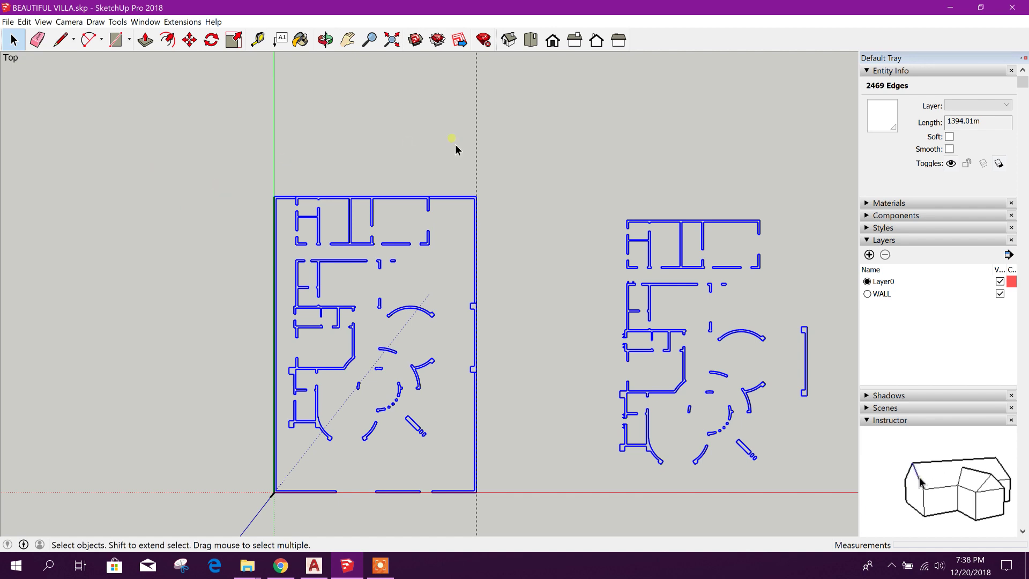
pyautogui.click(486, 144)
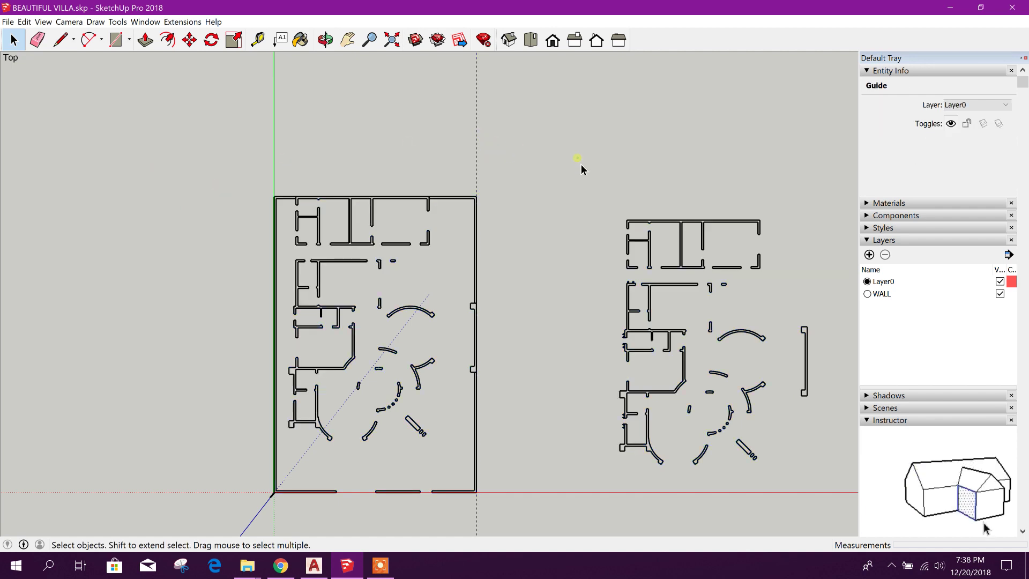
pyautogui.click(444, 129)
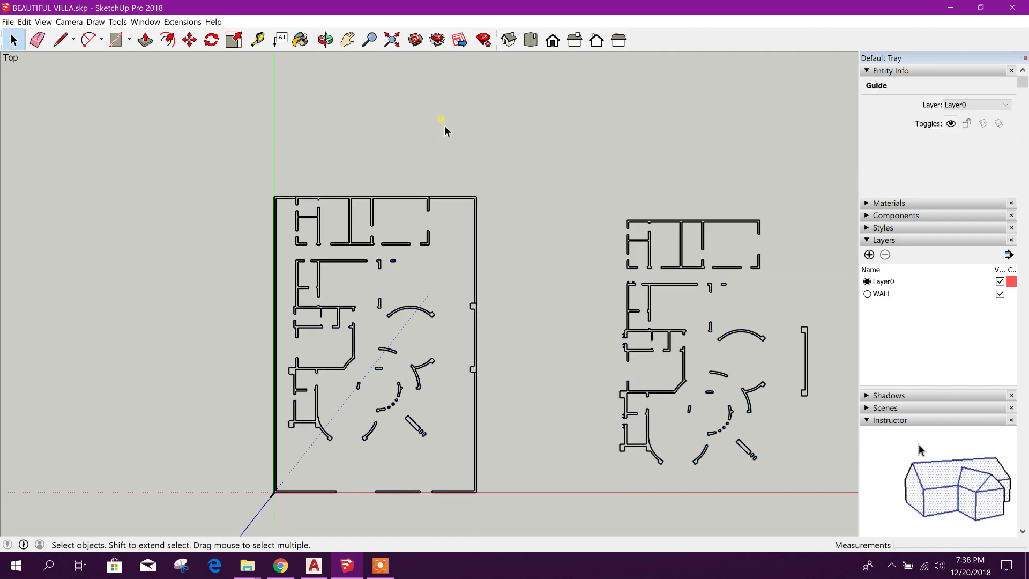
pyautogui.click(445, 128)
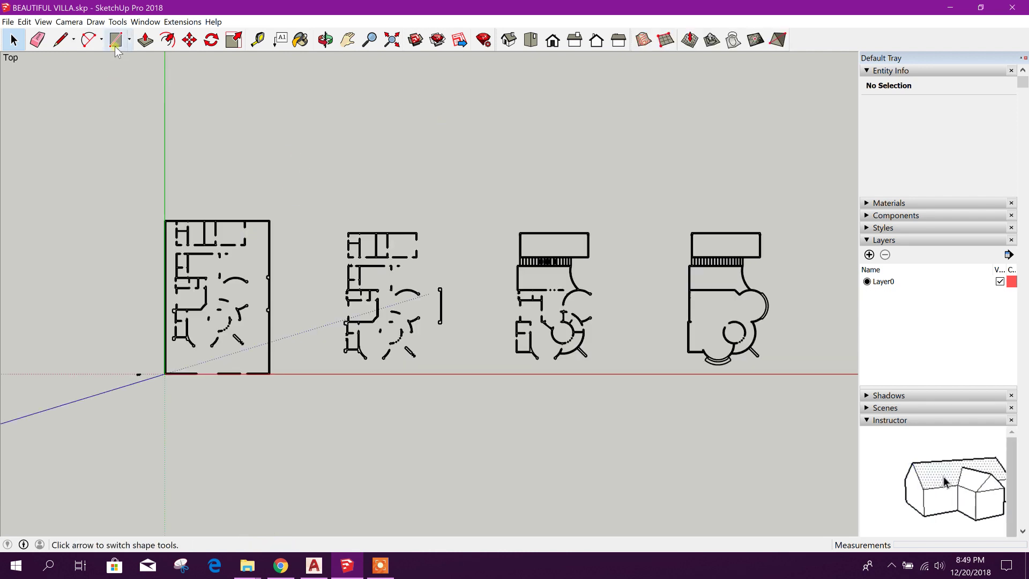
# - Draw a rectangle of about 124.34 m by 45.56 m enclosing all four wall plans
pyautogui.click(116, 41)
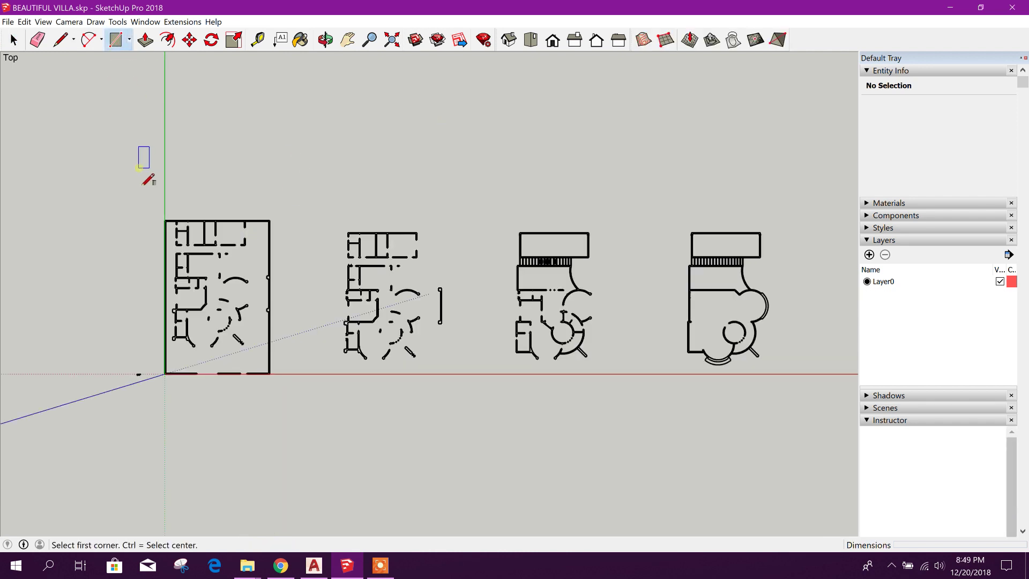
pyautogui.click(137, 169)
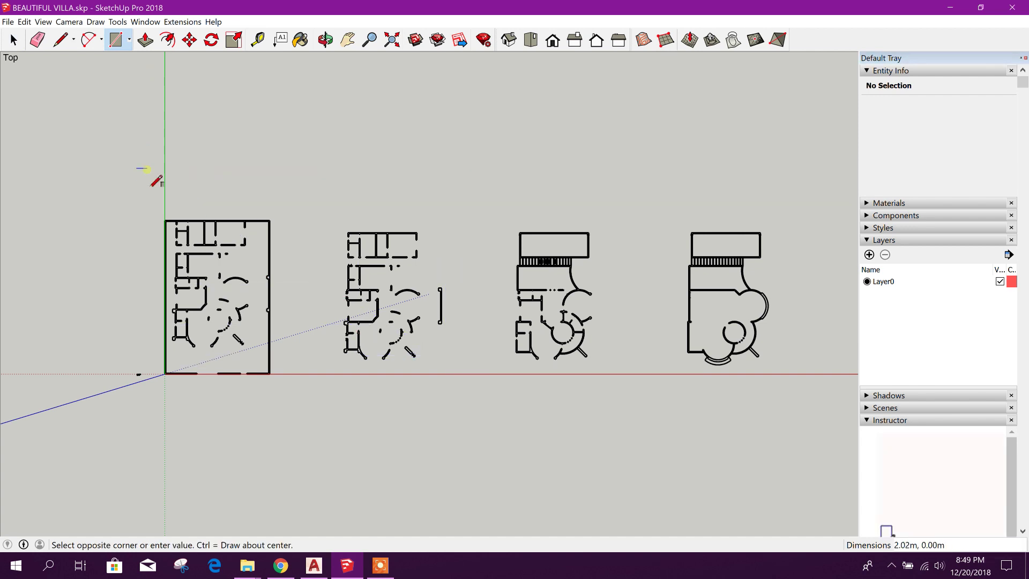
pyautogui.press('Escape')
pyautogui.click(152, 191)
pyautogui.click(788, 424)
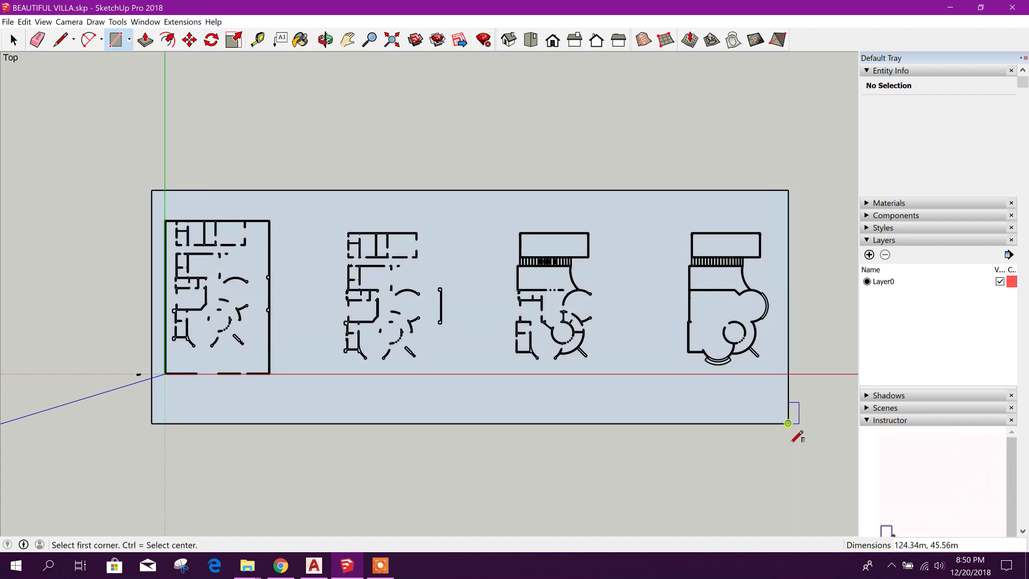
# - Intersect the faces of the enclosing rectangle with all four wall plans and remove the background face around the walls
pyautogui.click(13, 39)
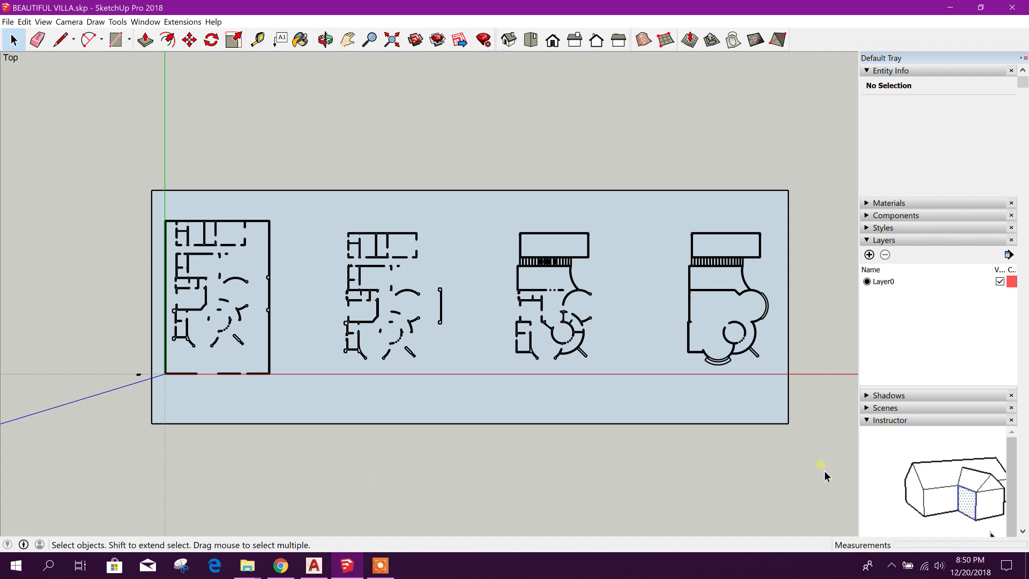
pyautogui.moveTo(780, 417); pyautogui.dragTo(420, 194)
pyautogui.moveTo(146, 141); pyautogui.dragTo(145, 141)
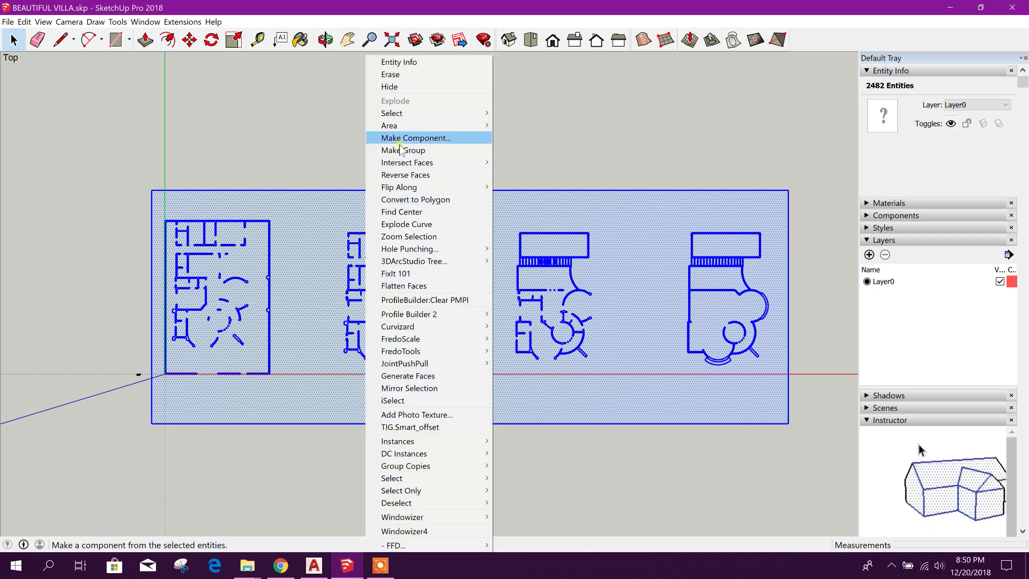
pyautogui.moveTo(416, 165)
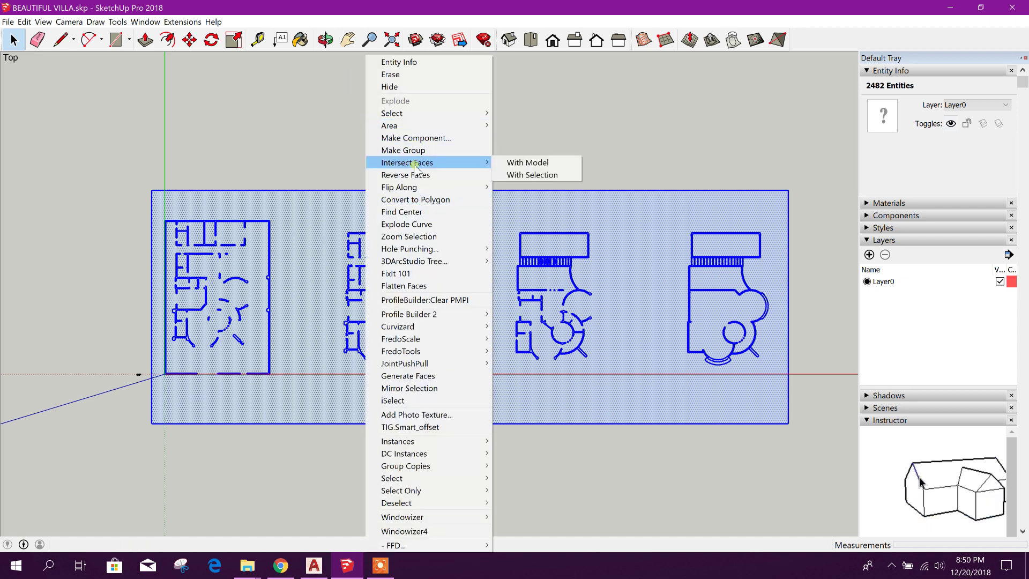
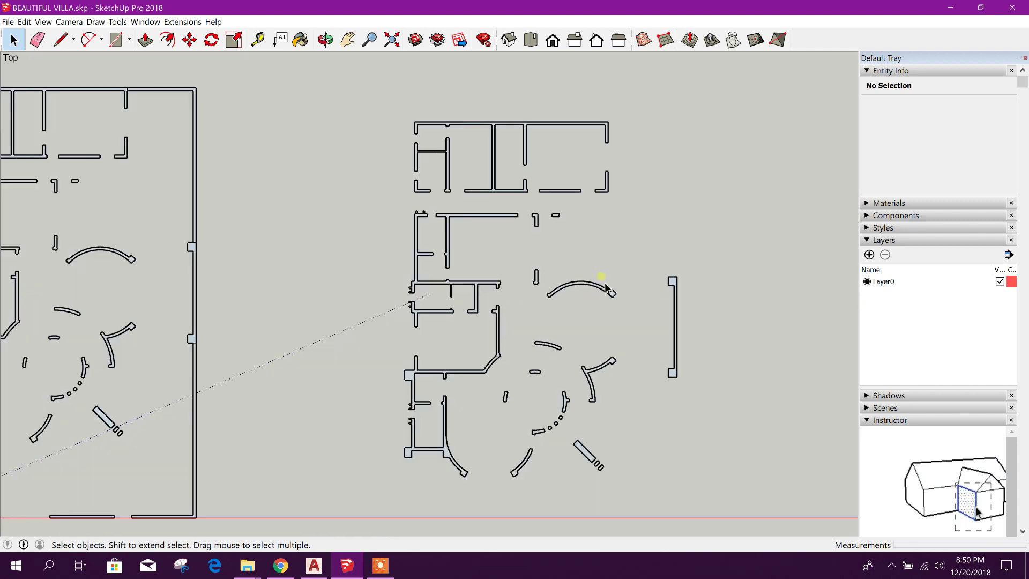
# - Delete the face filling the large rectangular room at the top of the third wall plan
pyautogui.scroll(-3, 274, 278)
pyautogui.scroll(-2, 284, 273)
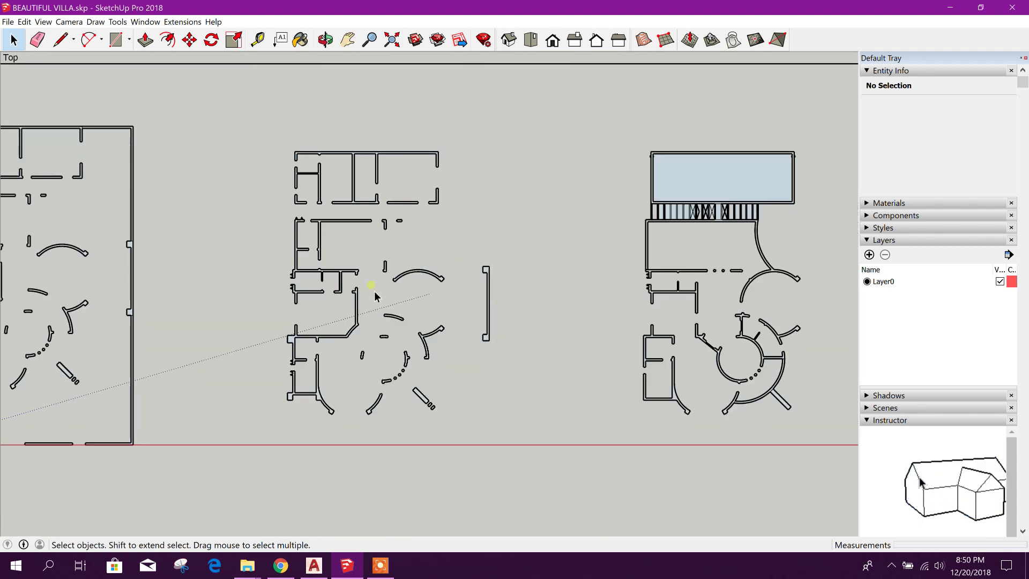
pyautogui.scroll(-5, 428, 321)
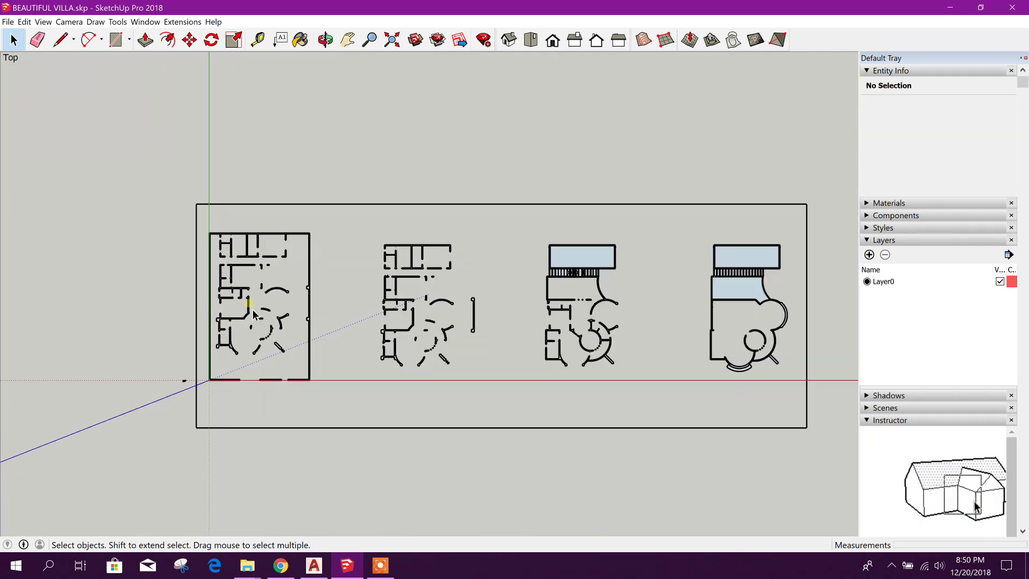
pyautogui.scroll(8, 604, 314)
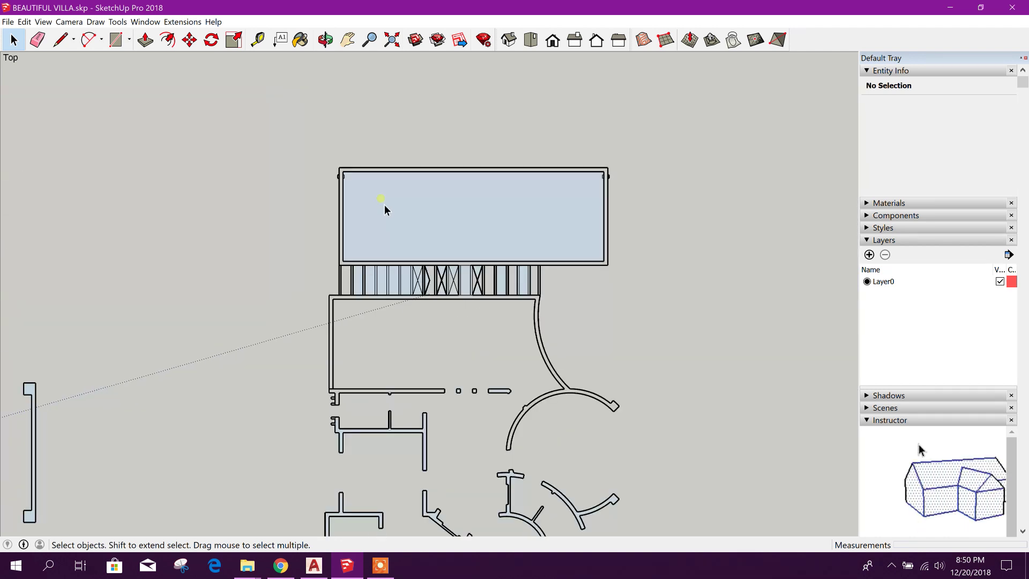
pyautogui.scroll(2, 426, 308)
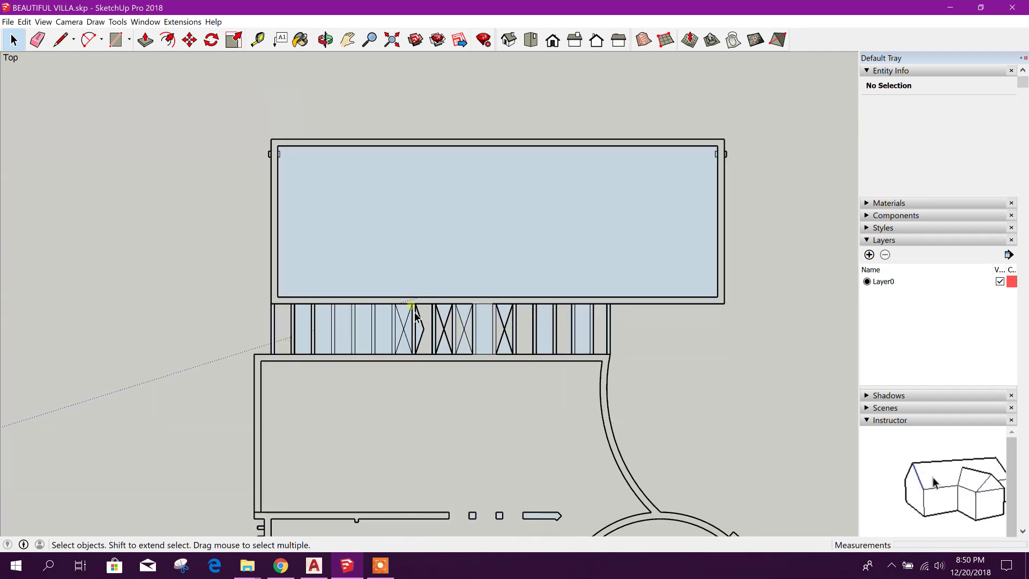
pyautogui.scroll(2, 416, 315)
pyautogui.scroll(-3, 282, 303)
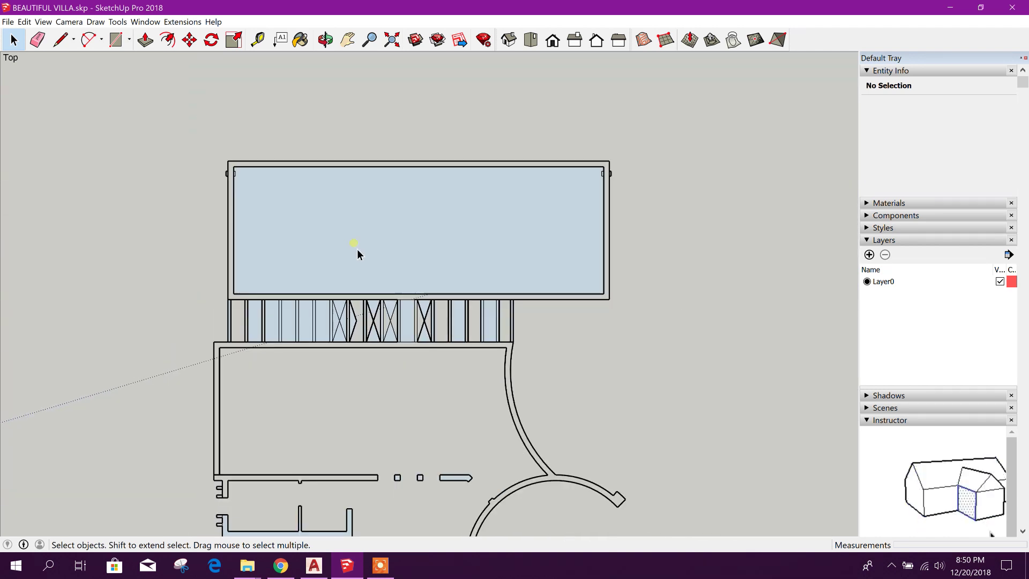
pyautogui.click(409, 232)
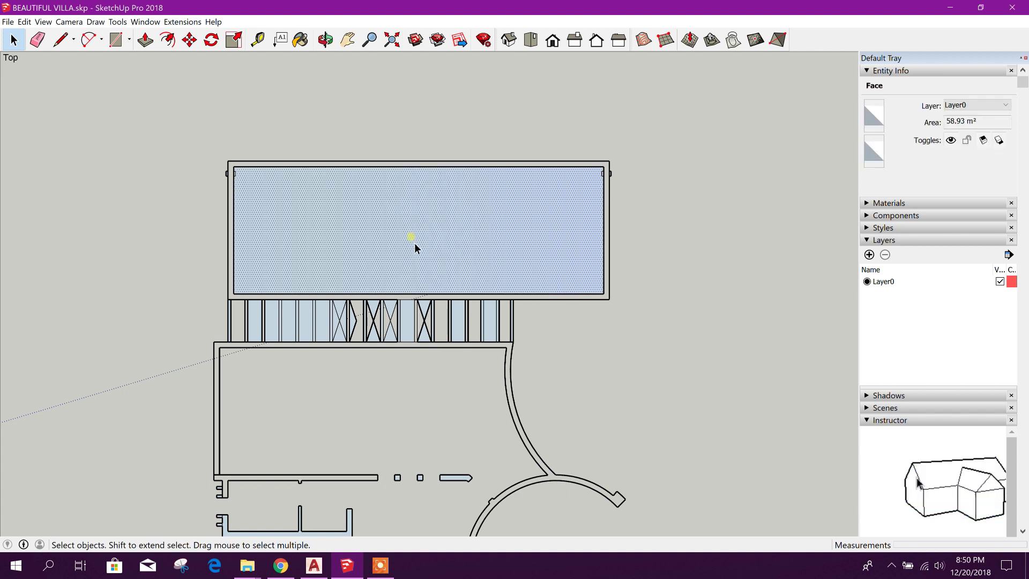
pyautogui.press('Delete')
# - Erase the inner lines of the upper and left walls of the third plan's rectangular room
pyautogui.press('e')
pyautogui.scroll(1, 278, 195)
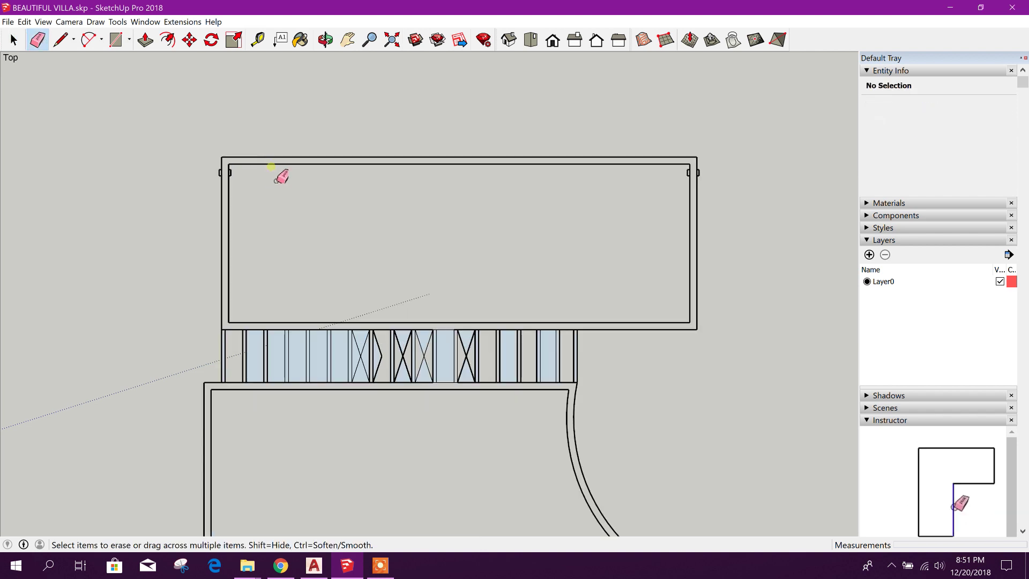
pyautogui.click(275, 164)
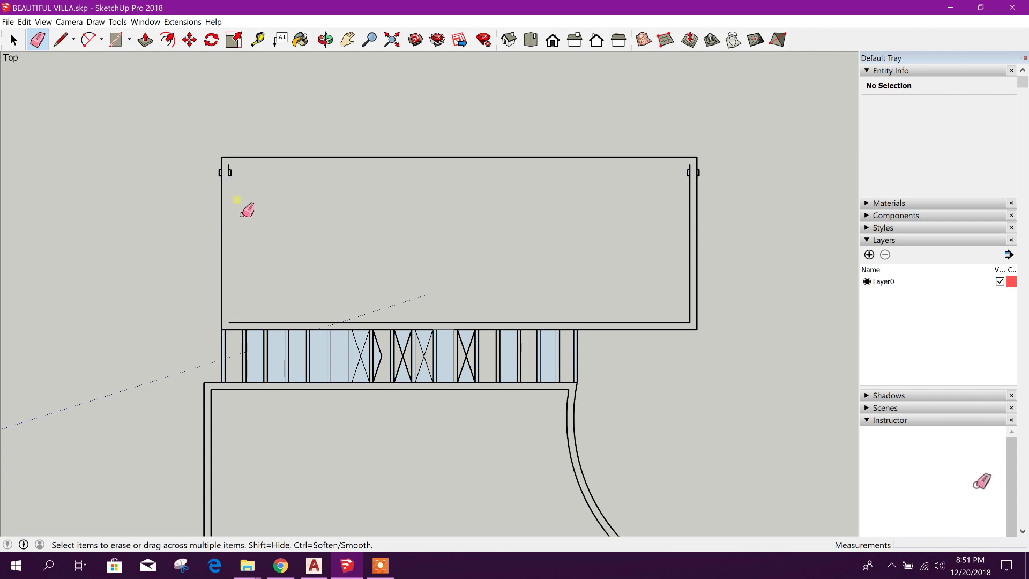
pyautogui.scroll(3, 230, 179)
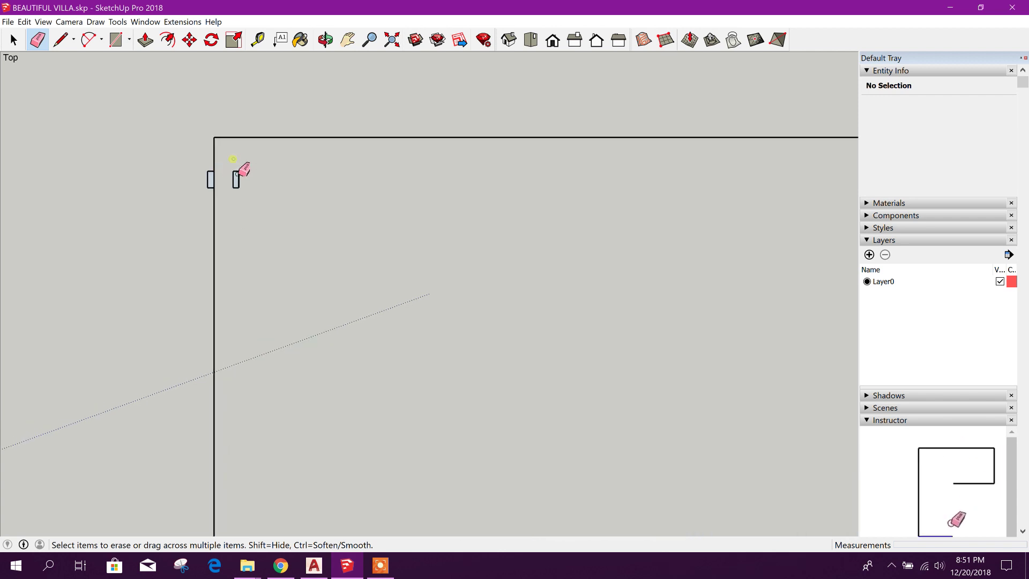
pyautogui.scroll(-2, 232, 185)
pyautogui.click(14, 39)
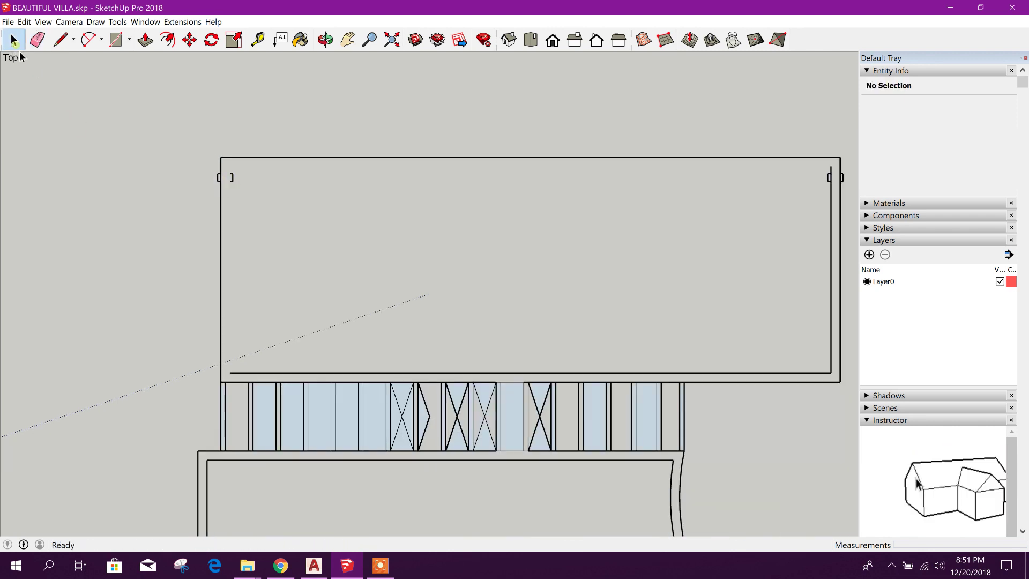
# - Redraw the left wall's inner line from the room's lower inner corner straight up to the upper wall's outer line
pyautogui.click(62, 42)
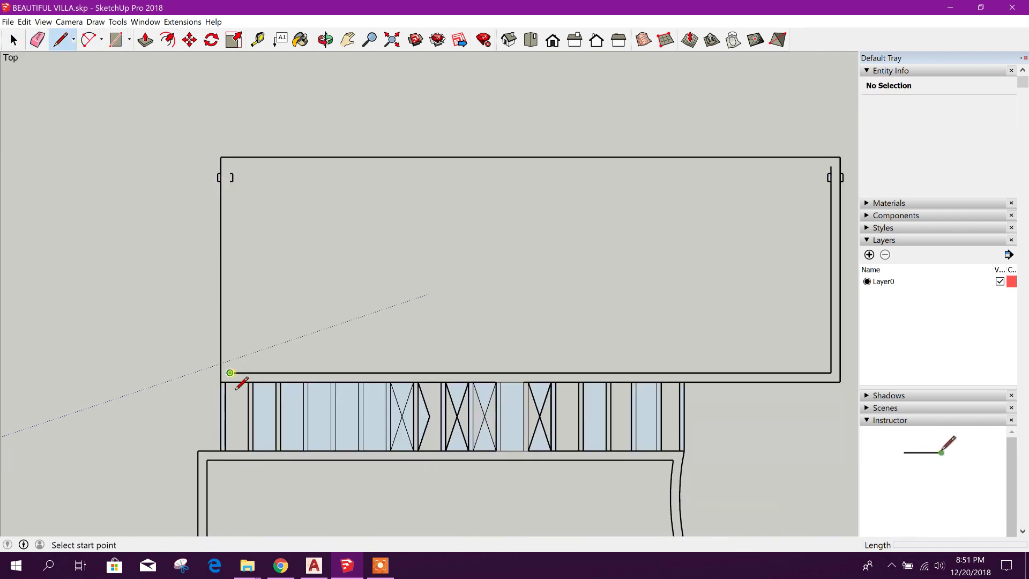
pyautogui.click(230, 374)
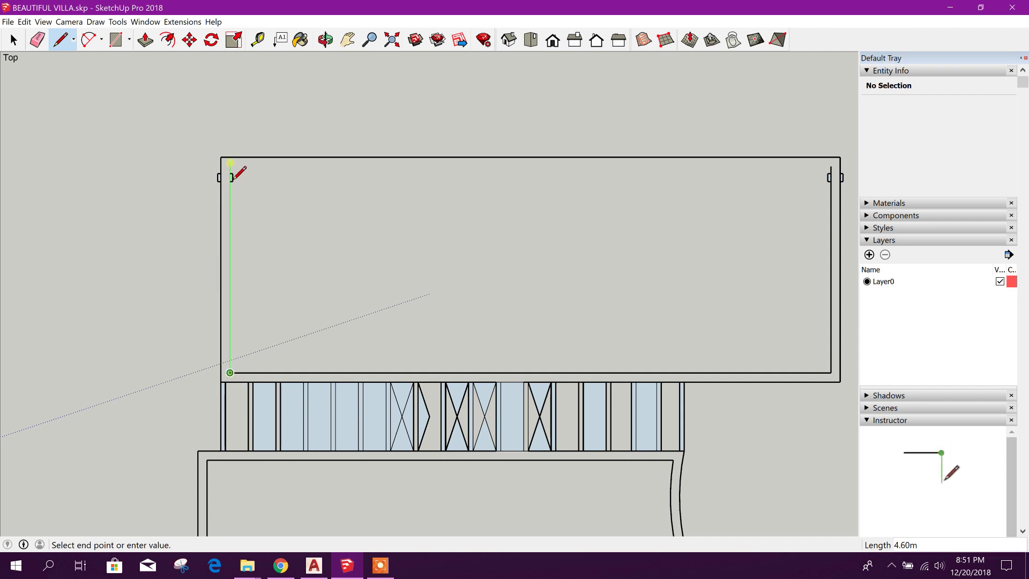
pyautogui.click(231, 158)
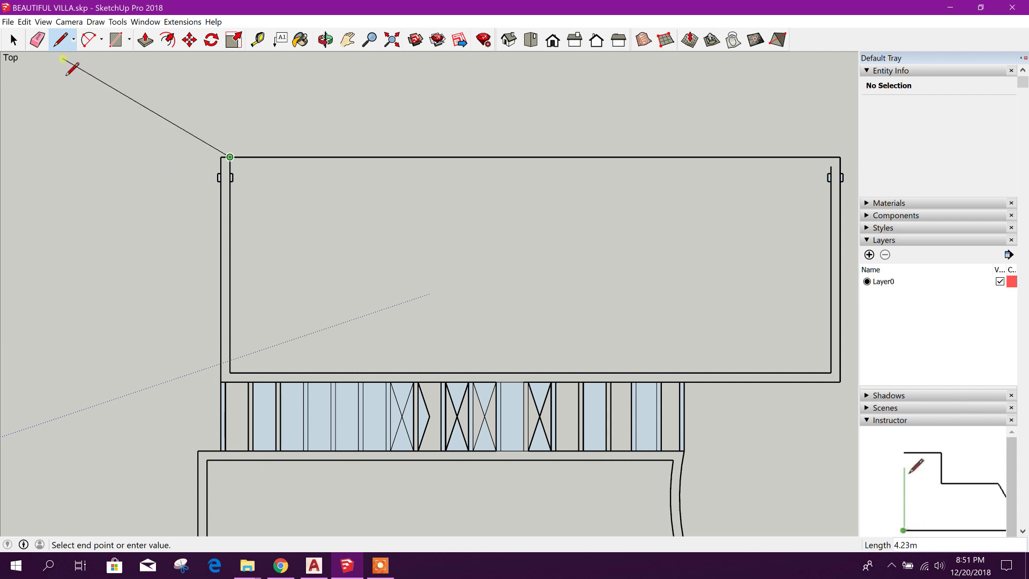
pyautogui.press('Escape')
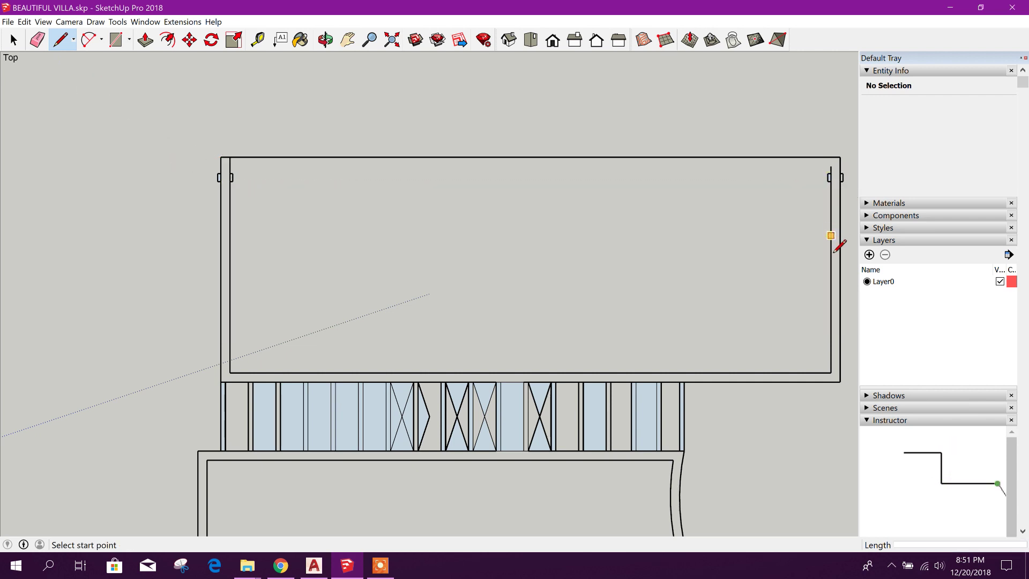
# - Redraw the upper wall's inner line from the right inner corner to the left wall and delete the face filling the room
pyautogui.click(831, 166)
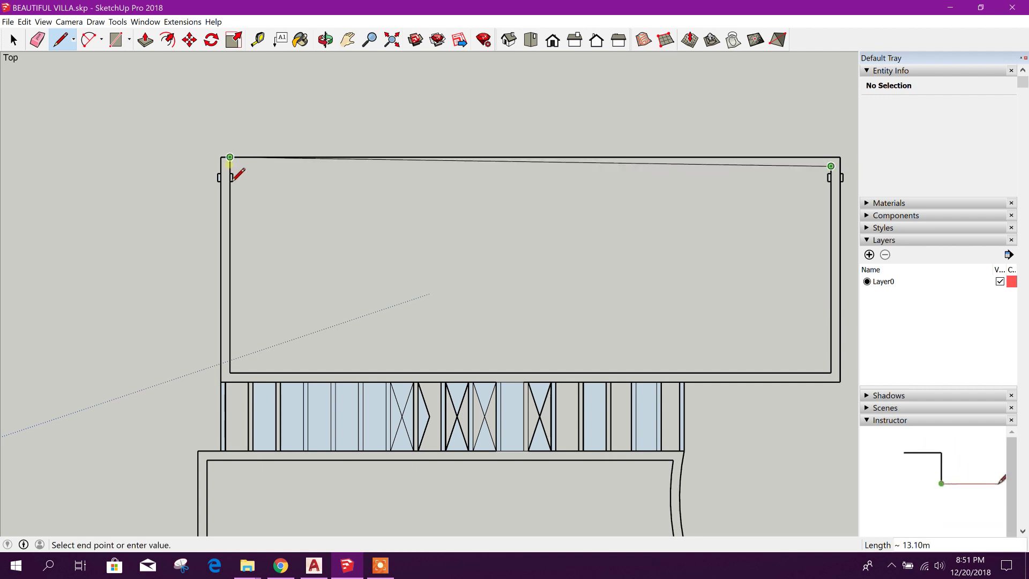
pyautogui.scroll(3, 234, 182)
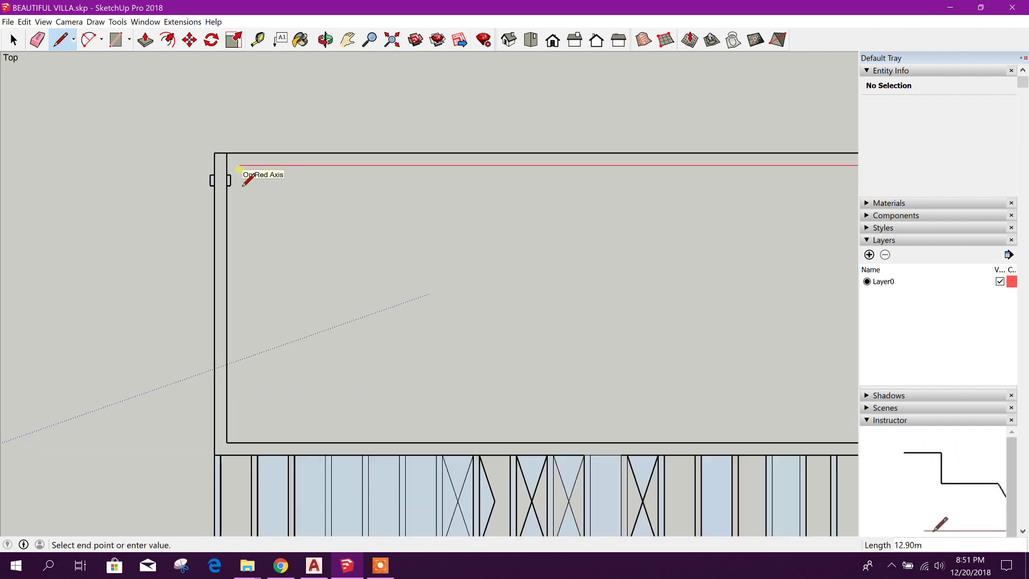
pyautogui.click(225, 179)
pyautogui.scroll(-3, 225, 179)
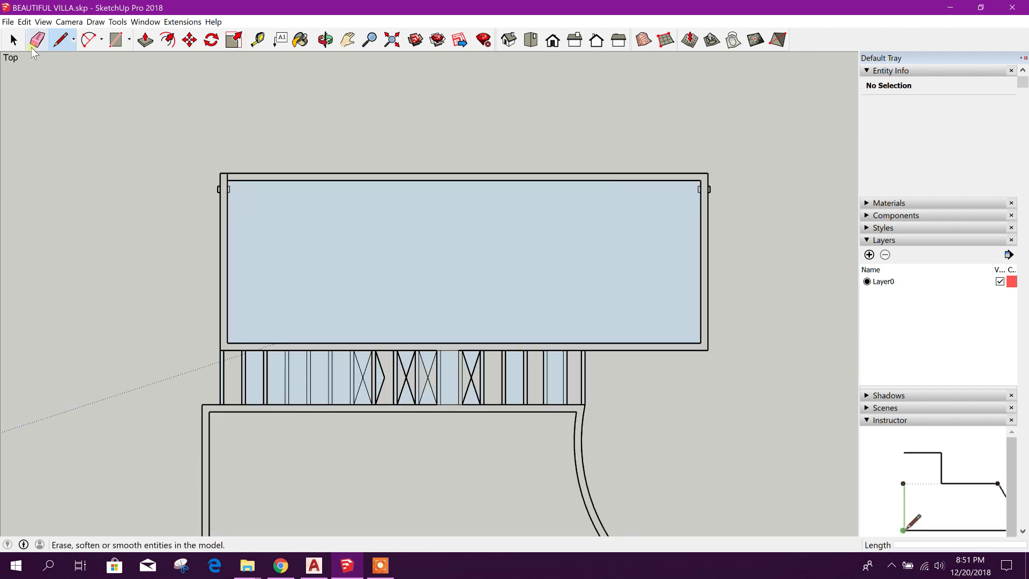
pyautogui.click(13, 40)
pyautogui.click(327, 248)
pyautogui.press('Delete')
# - Delete the right wall's short inner edge beside the small bracket near the room's upper right corner
pyautogui.scroll(3, 703, 198)
pyautogui.press('m')
pyautogui.press('e')
pyautogui.press('space')
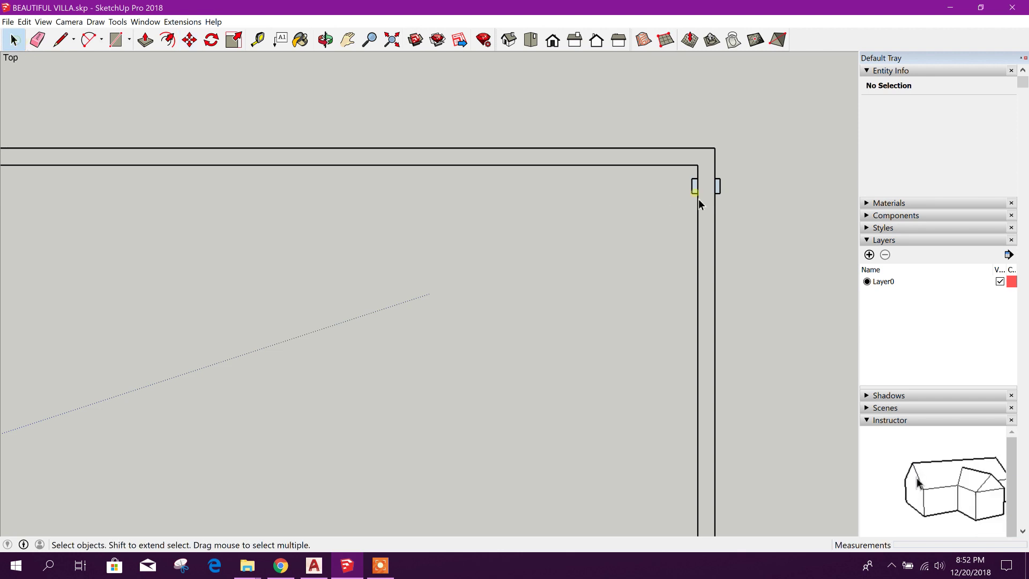
pyautogui.click(700, 197)
pyautogui.press('Delete')
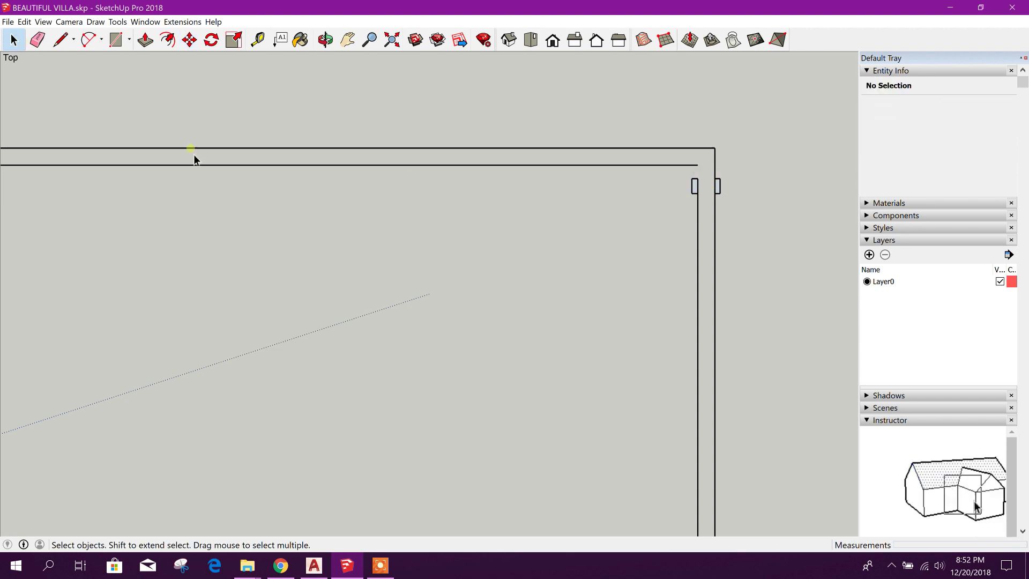
# - Draw a line from the bracket's upper corner on the right wall's inner side up to the upper wall's outer line
pyautogui.click(45, 42)
pyautogui.click(60, 40)
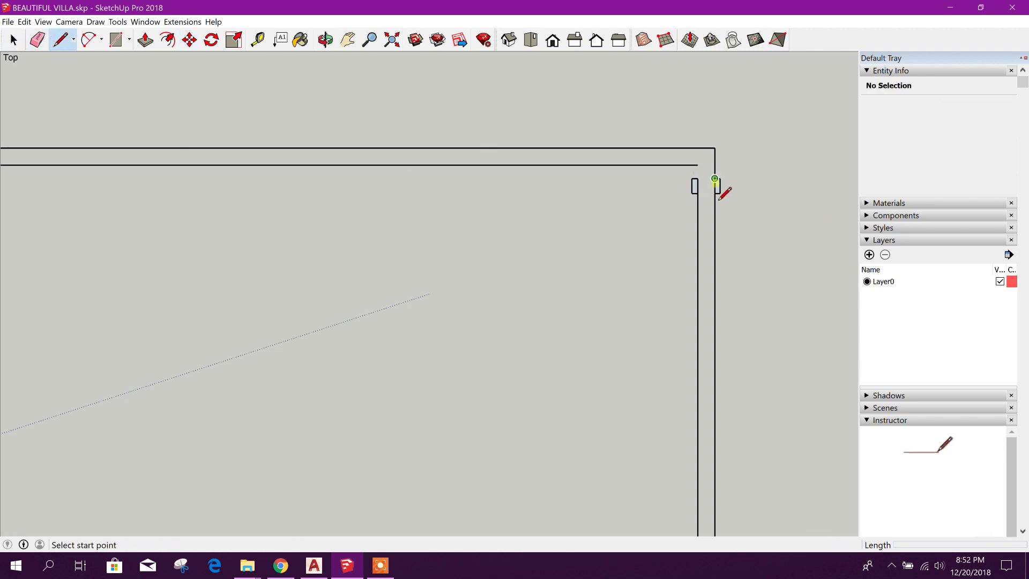
pyautogui.click(698, 179)
pyautogui.click(698, 149)
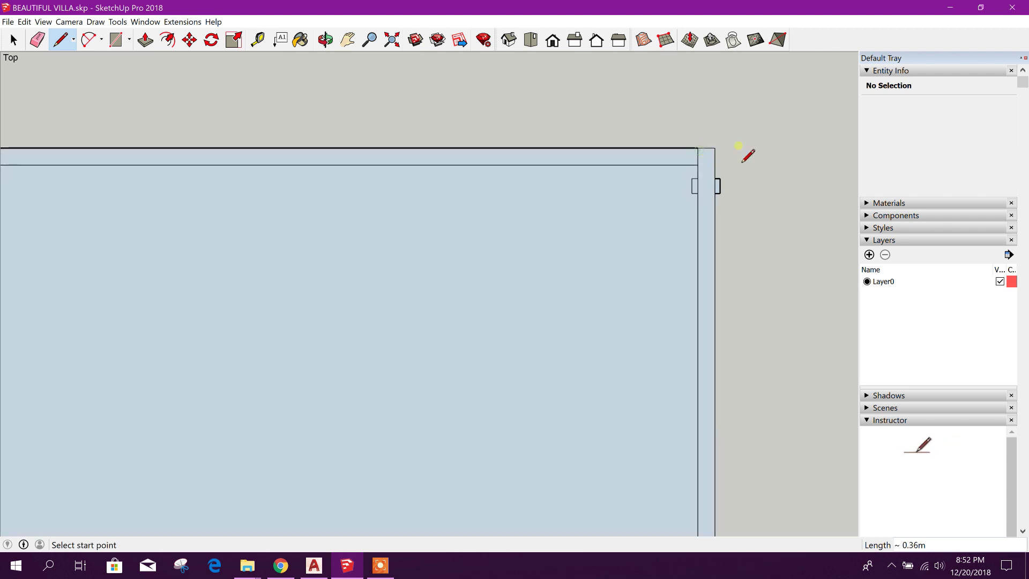
pyautogui.scroll(-3, 629, 199)
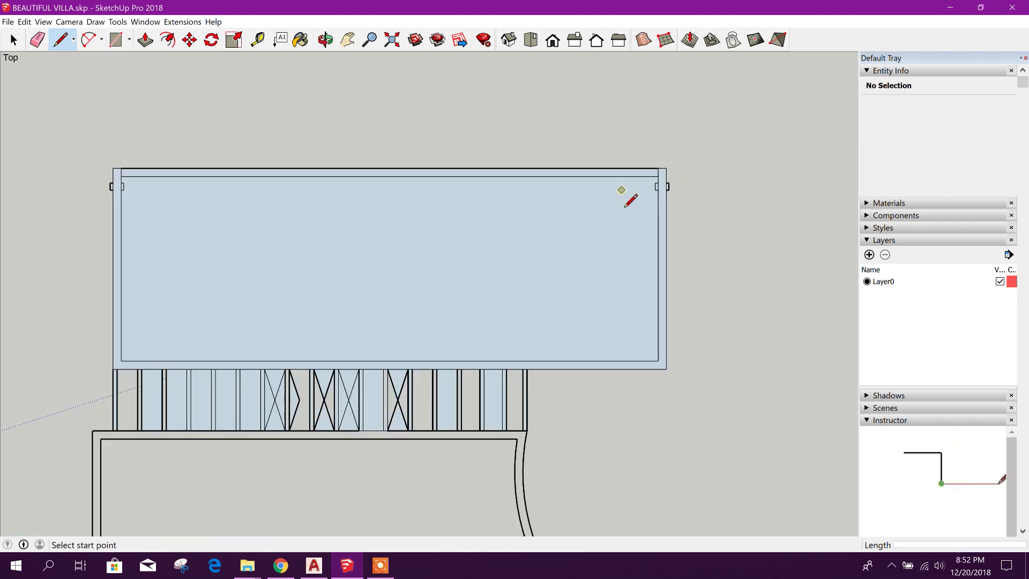
pyautogui.scroll(-1, 568, 242)
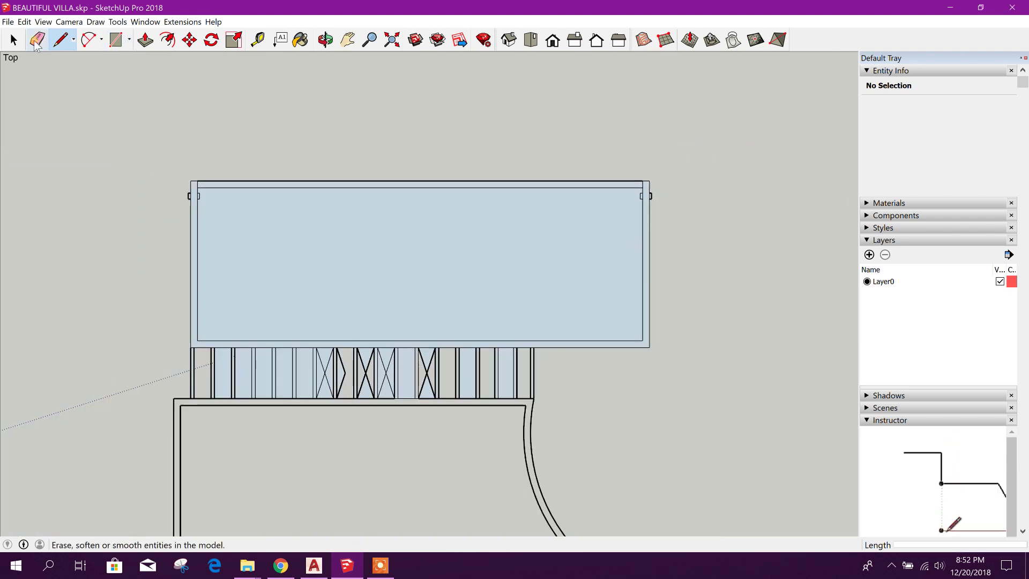
# - Delete the newly formed face inside the rectangular room, keeping the faces of its surrounding walls
pyautogui.click(20, 41)
pyautogui.scroll(1, 204, 349)
pyautogui.click(263, 290)
pyautogui.press('Delete')
pyautogui.scroll(-1, 406, 267)
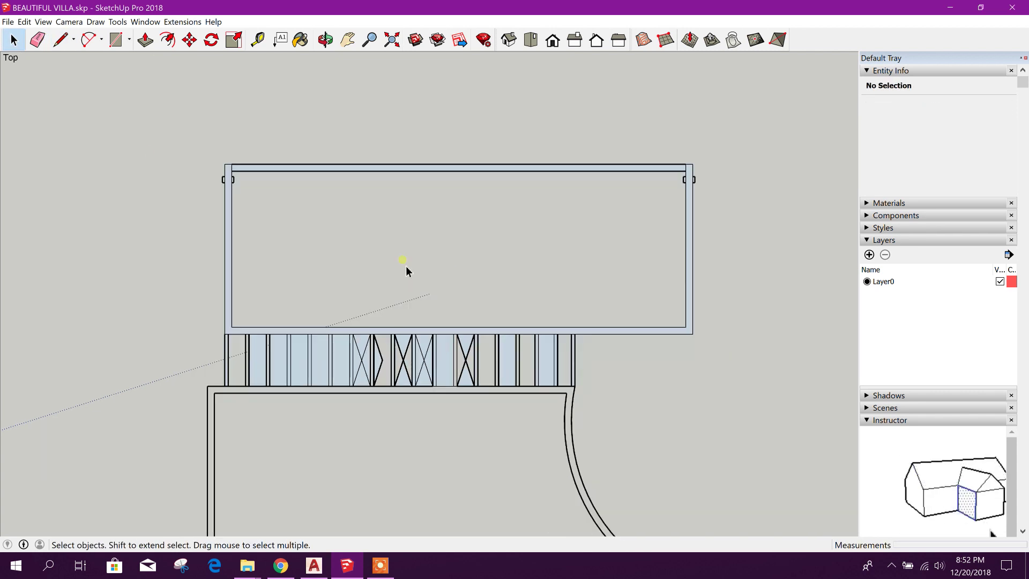
# - Delete the faces filling the first gaps between the narrow slats below the third plan's rectangular room
pyautogui.scroll(1, 529, 233)
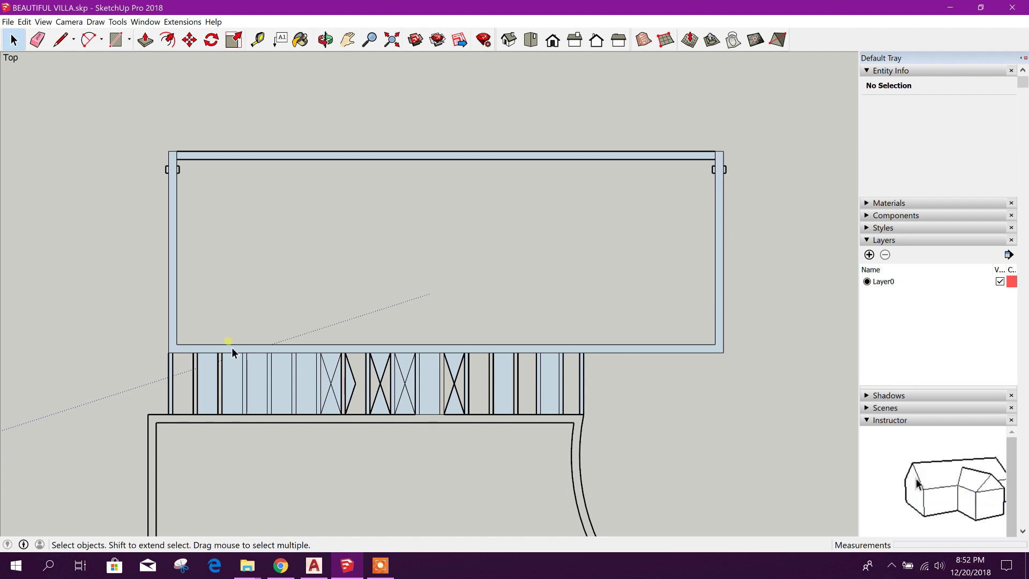
pyautogui.scroll(2, 278, 452)
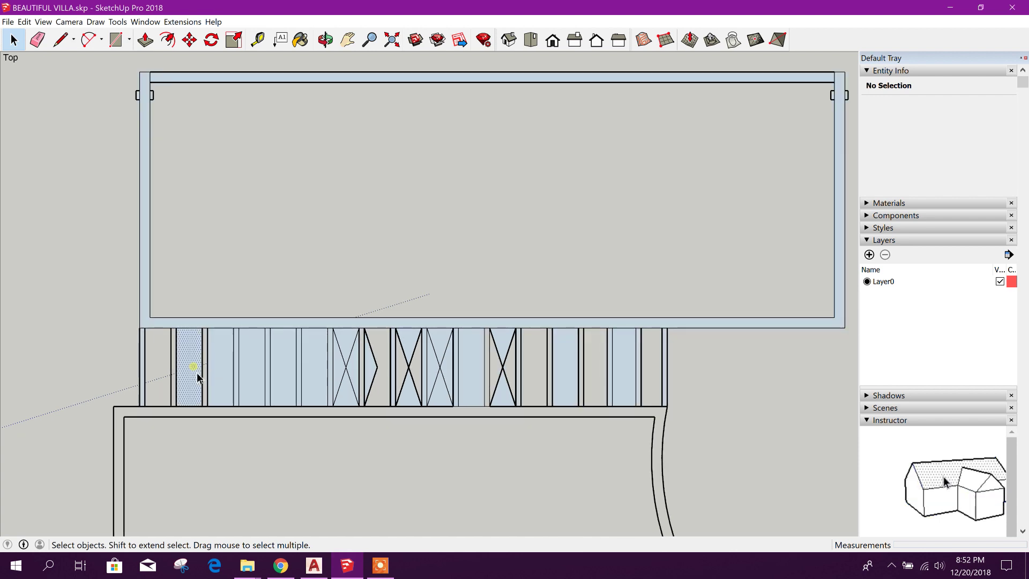
pyautogui.click(193, 396)
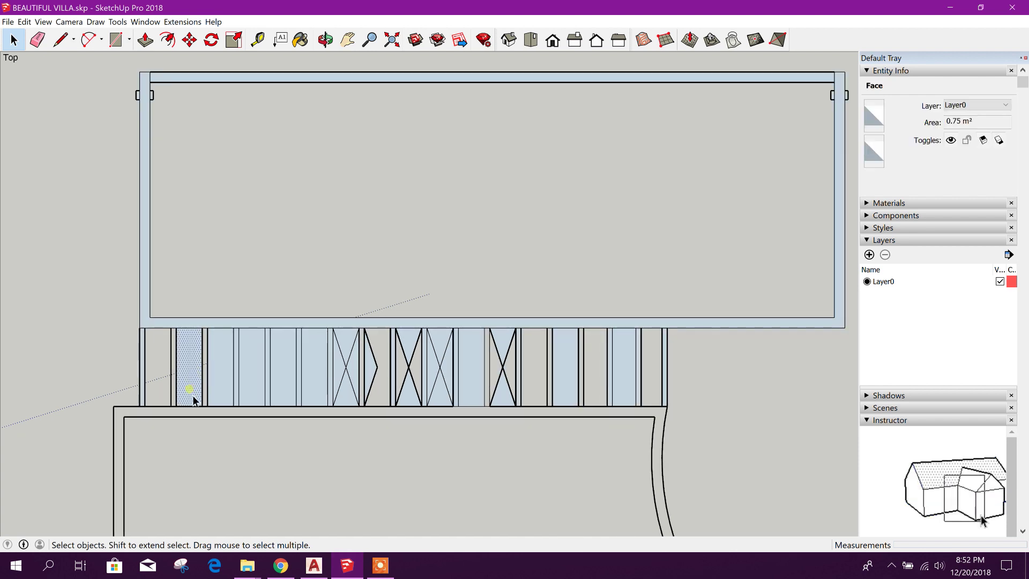
pyautogui.click(250, 378)
pyautogui.click(282, 372)
pyautogui.click(313, 373)
pyautogui.press('Delete')
pyautogui.press('Delete')
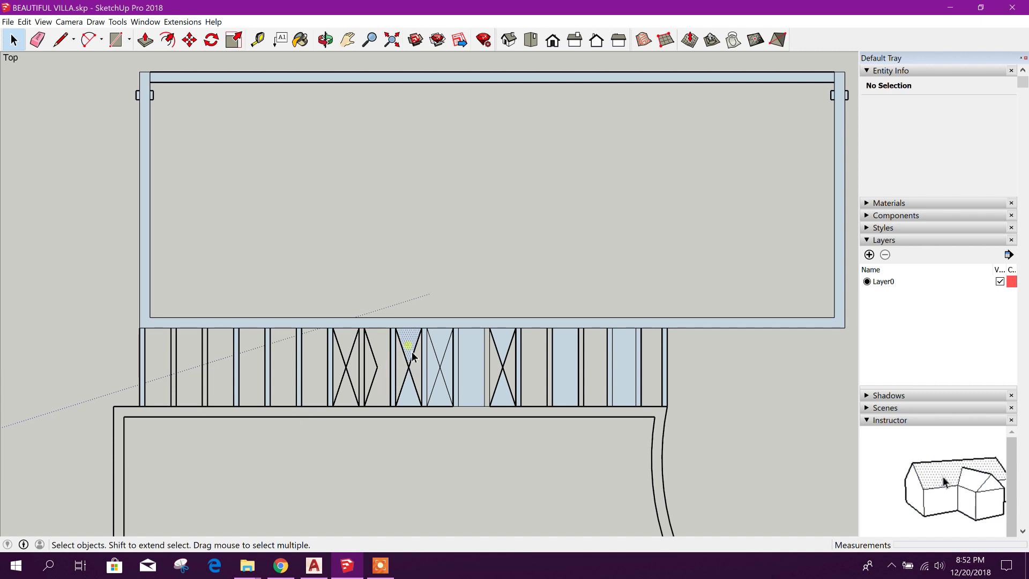
# - Delete the diagonal lines and remaining faces in the gaps between the slats, keeping only the slat outlines
pyautogui.click(351, 382)
pyautogui.click(347, 363)
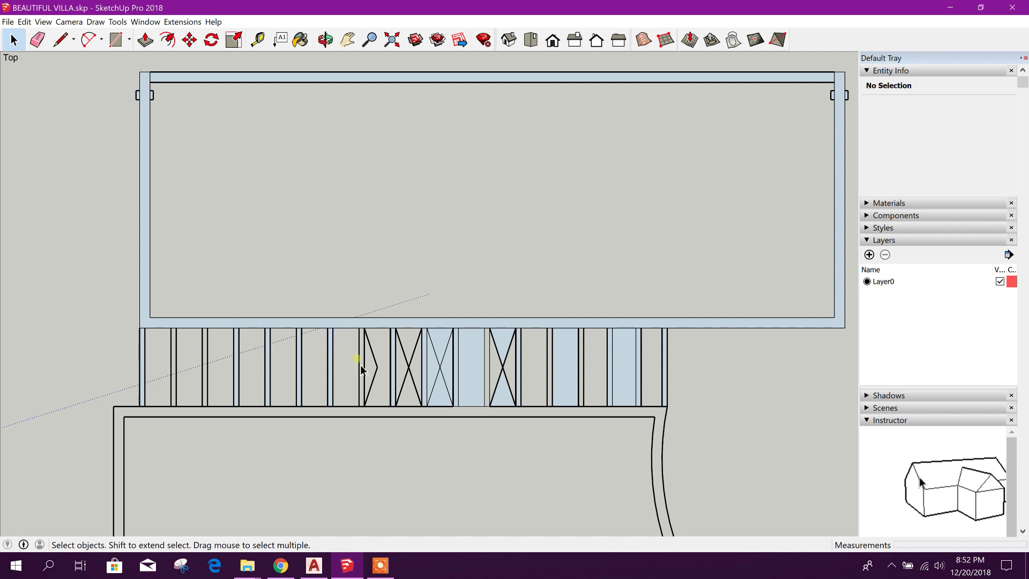
pyautogui.hotkey('ctrl', 'z')
pyautogui.hotkey('ctrl', 'z')
pyautogui.hotkey('ctrl', 'z')
pyautogui.hotkey('ctrl', 'z')
pyautogui.hotkey('ctrl', 'z')
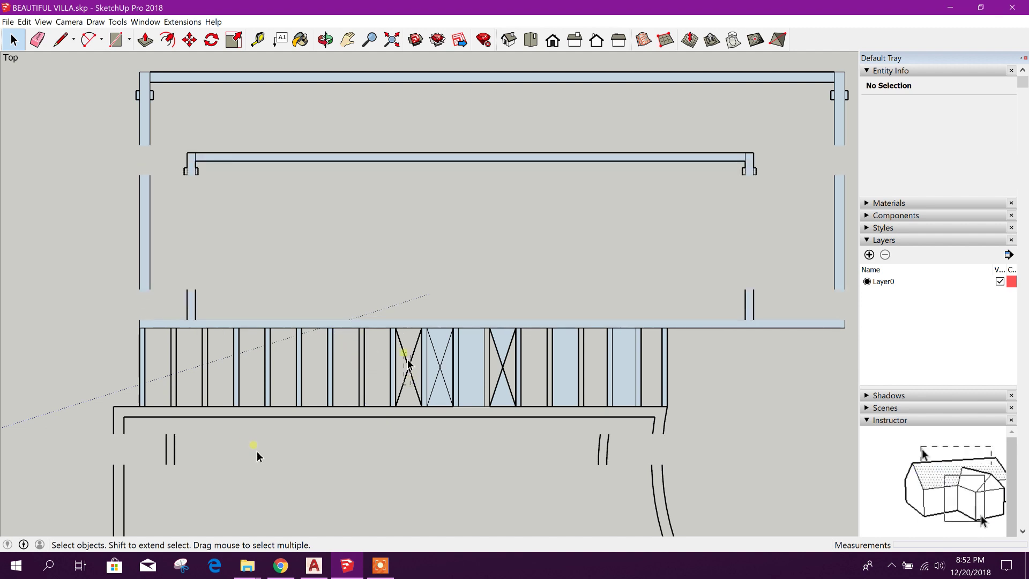
# - Draw a 1.50 m by 0.10 m rectangle over the second slat below the third plan's rectangular room to close its outline
pyautogui.click(116, 40)
pyautogui.scroll(1, 209, 370)
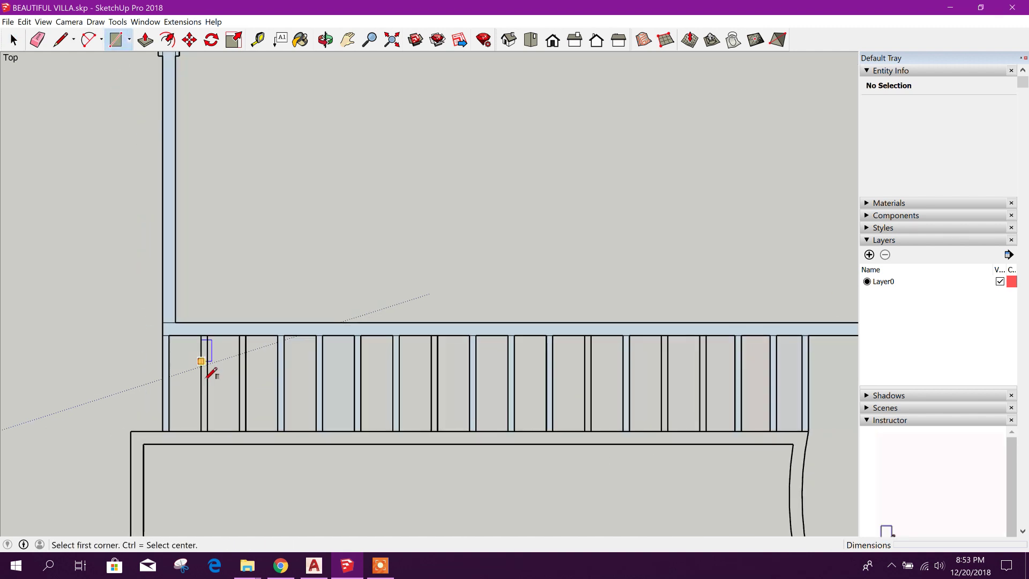
pyautogui.click(201, 336)
pyautogui.click(211, 435)
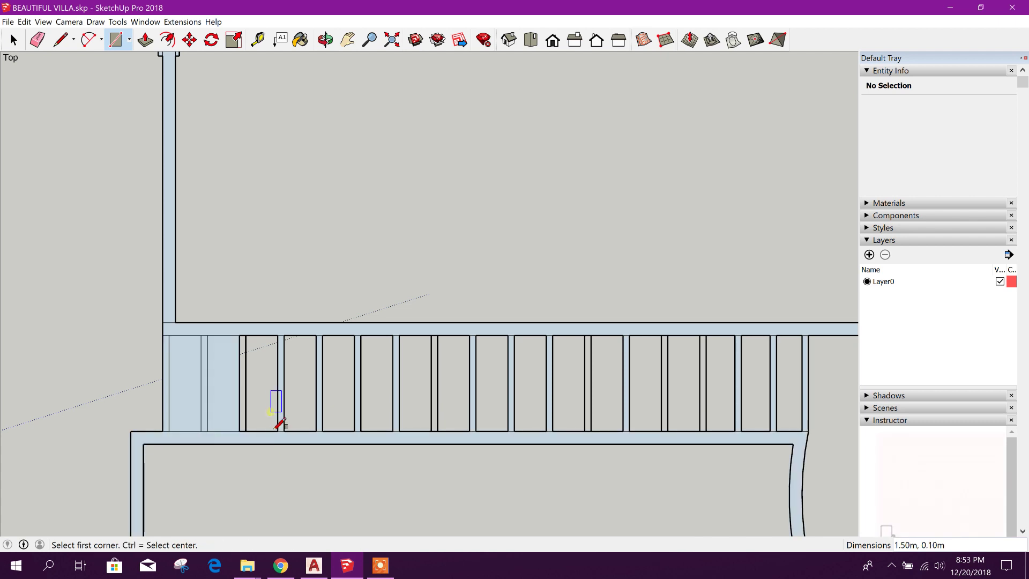
# - Delete the faces filling the gaps on both sides of the second slat
pyautogui.press('e')
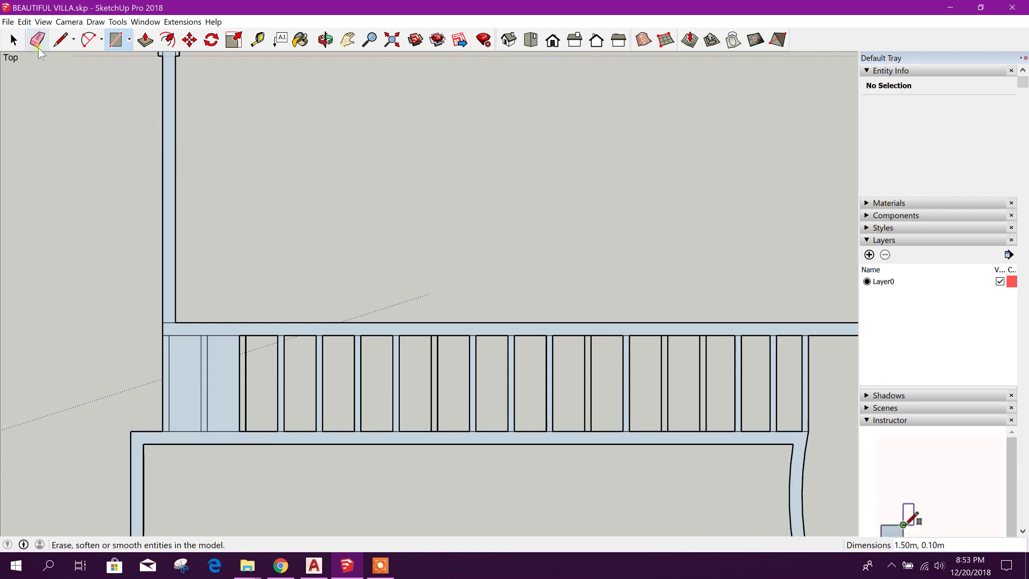
pyautogui.press('space')
pyautogui.click(224, 381)
pyautogui.press('Delete')
pyautogui.click(191, 388)
pyautogui.press('Delete')
# - Draw a rectangle about 0.50 m by 0.31 m at the outer corner of the third plan's unfilled long wall to create its face
pyautogui.scroll(-3, 225, 356)
pyautogui.moveTo(317, 383); pyautogui.dragTo(408, 459, button='middle')
pyautogui.press('h')
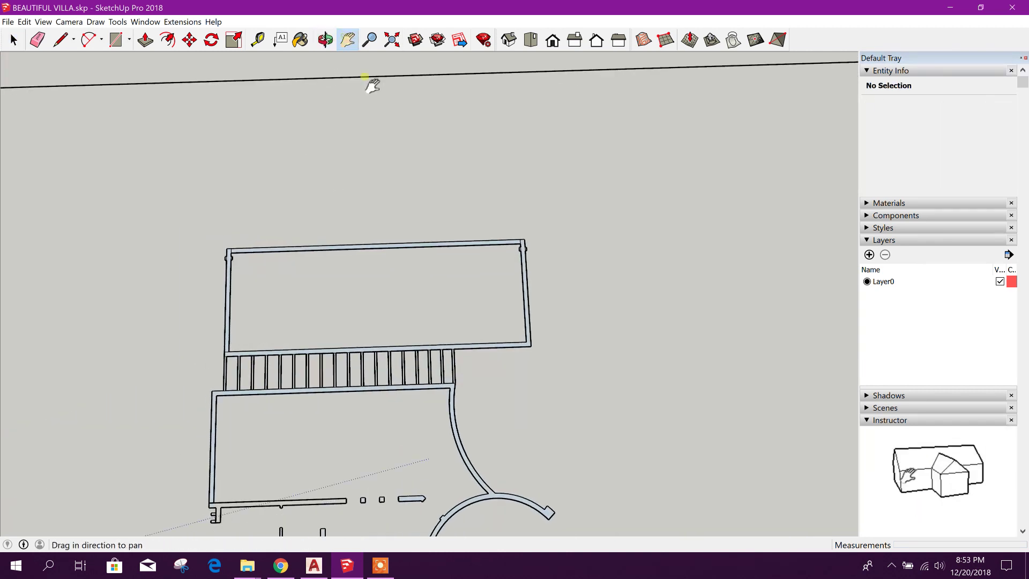
pyautogui.moveTo(333, 466); pyautogui.dragTo(385, 336)
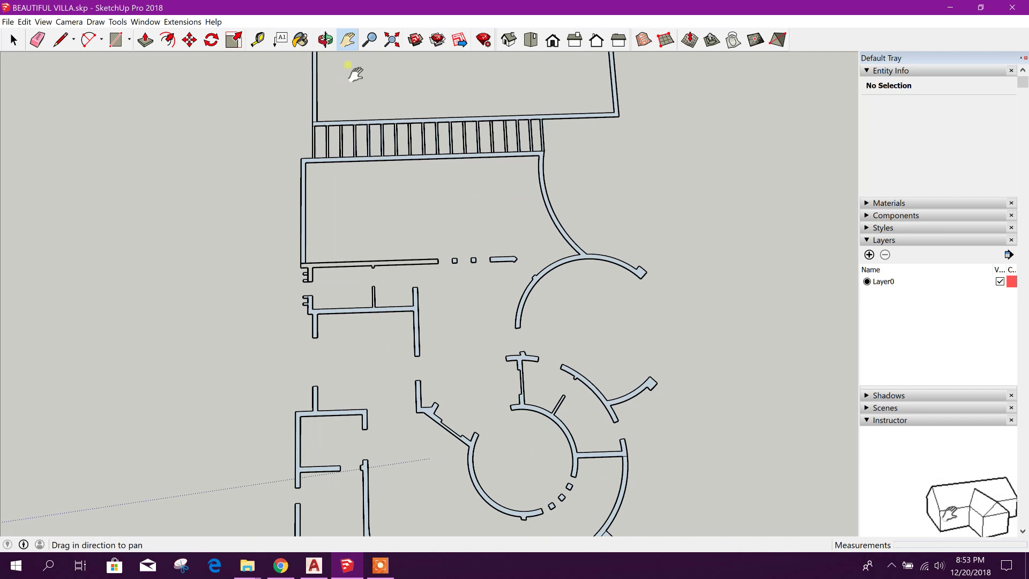
pyautogui.click(530, 39)
pyautogui.scroll(6, 274, 246)
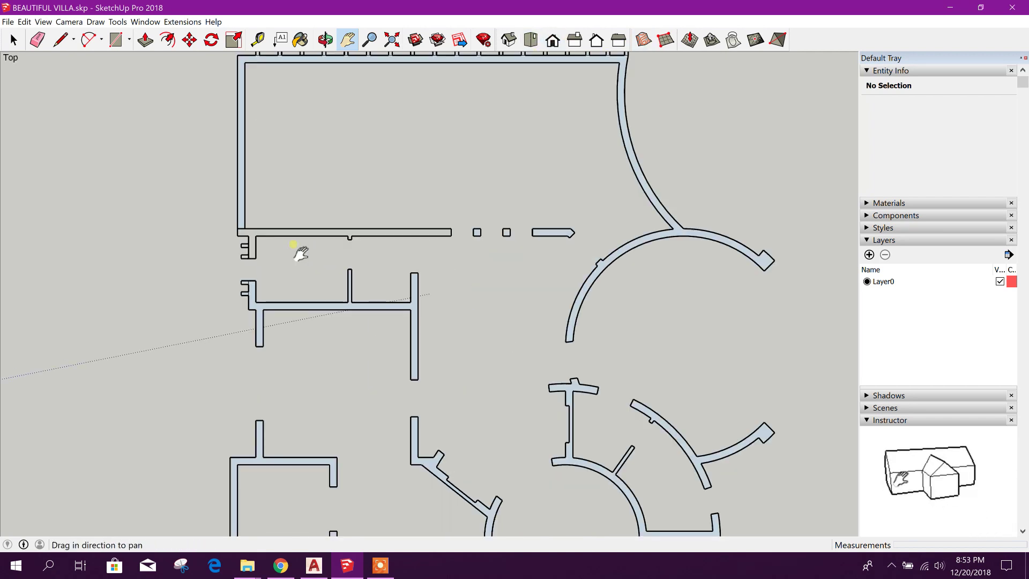
pyautogui.click(116, 40)
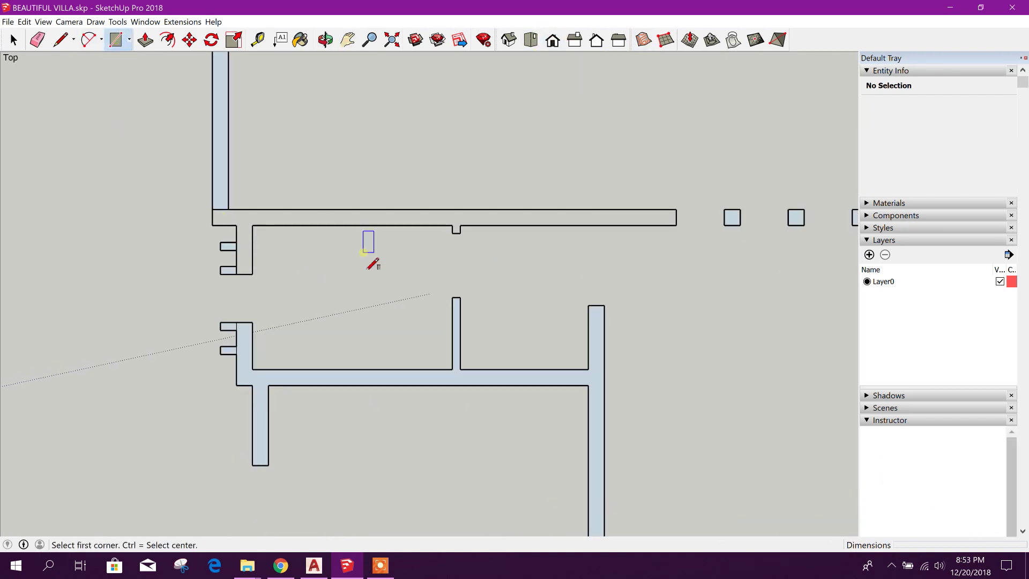
pyautogui.click(213, 209)
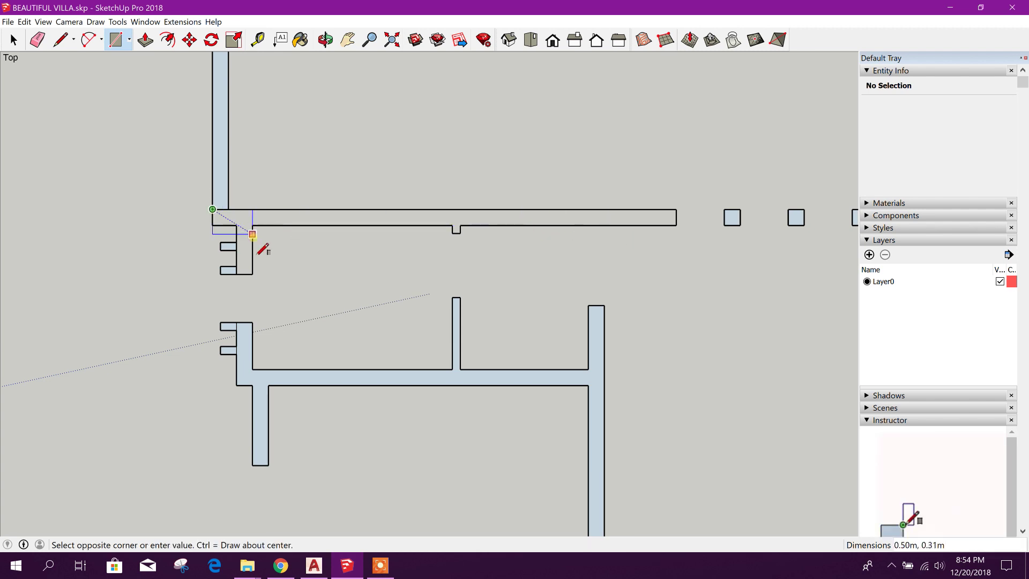
pyautogui.click(253, 236)
pyautogui.scroll(-1, 317, 300)
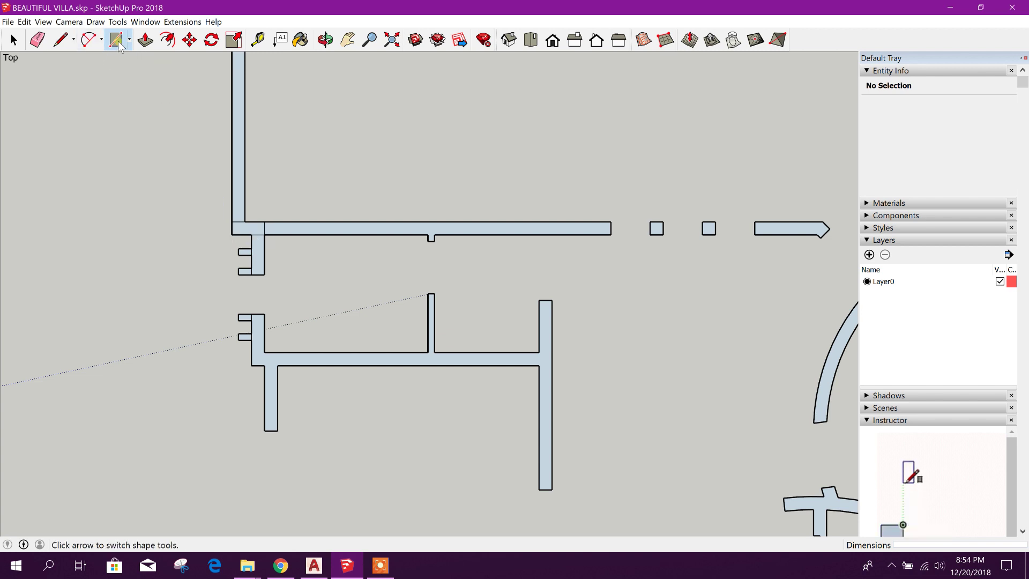
# - Erase the leftover rectangle lines at the long wall's corner and the dividing lines at the adjoining short wall stubs
pyautogui.click(37, 39)
pyautogui.scroll(2, 225, 214)
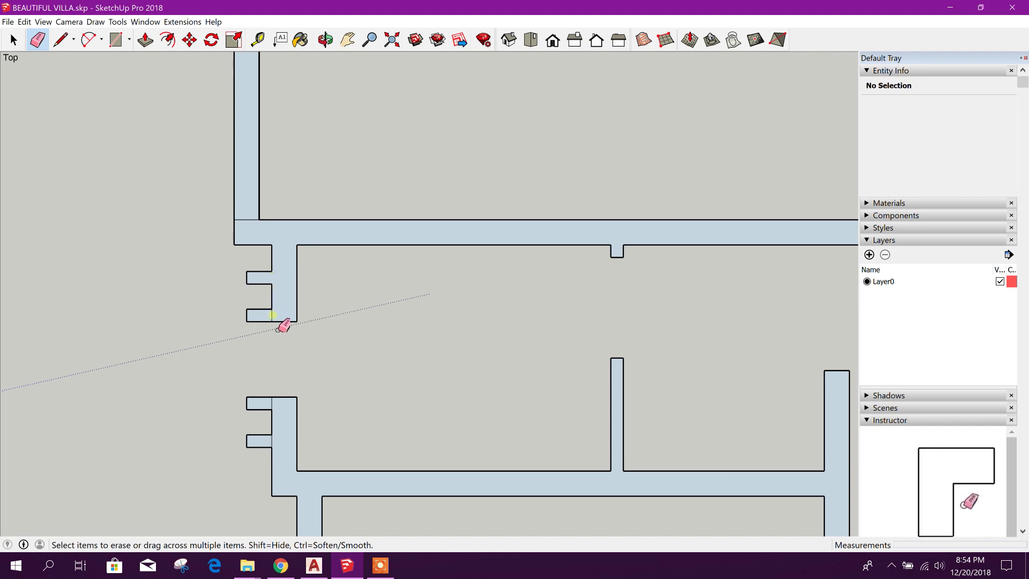
pyautogui.scroll(-5, 313, 321)
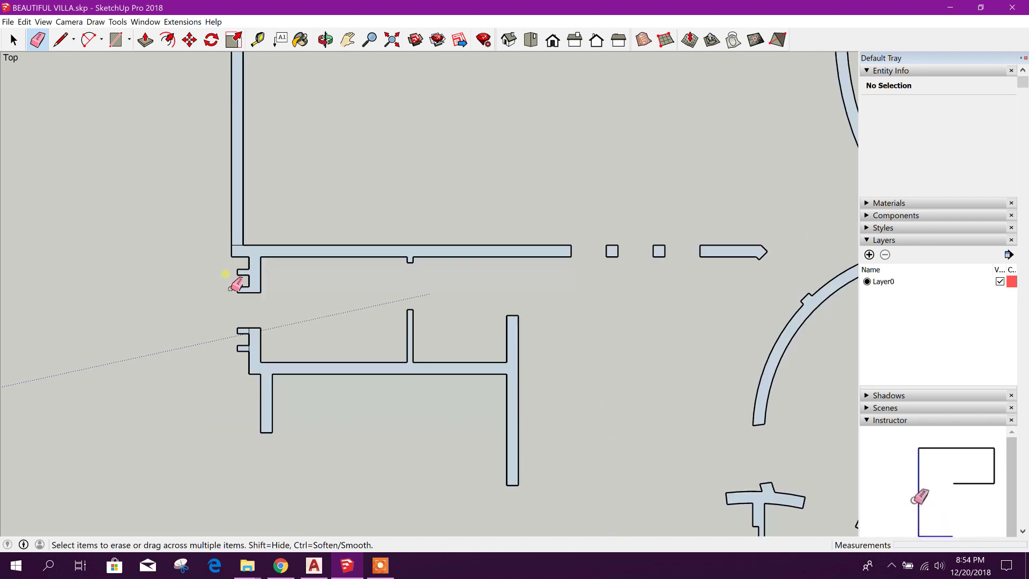
pyautogui.scroll(-2, 375, 321)
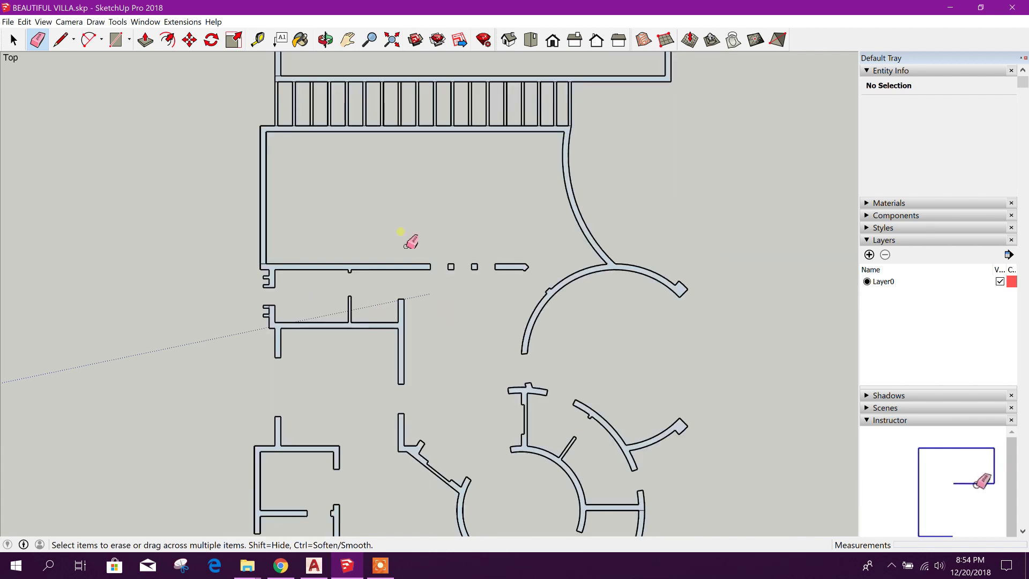
# - Draw 1.50 m by 0.10 m rectangles over the five remaining unfilled slats below the third plan's rectangular room
pyautogui.scroll(-6, 411, 241)
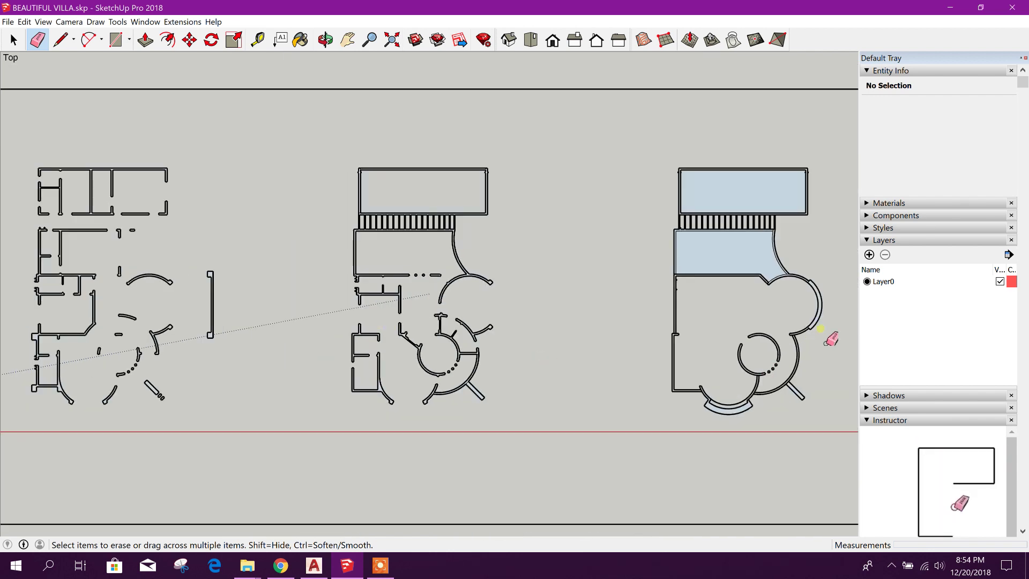
pyautogui.scroll(1, 828, 337)
pyautogui.scroll(2, 597, 248)
pyautogui.scroll(4, 202, 193)
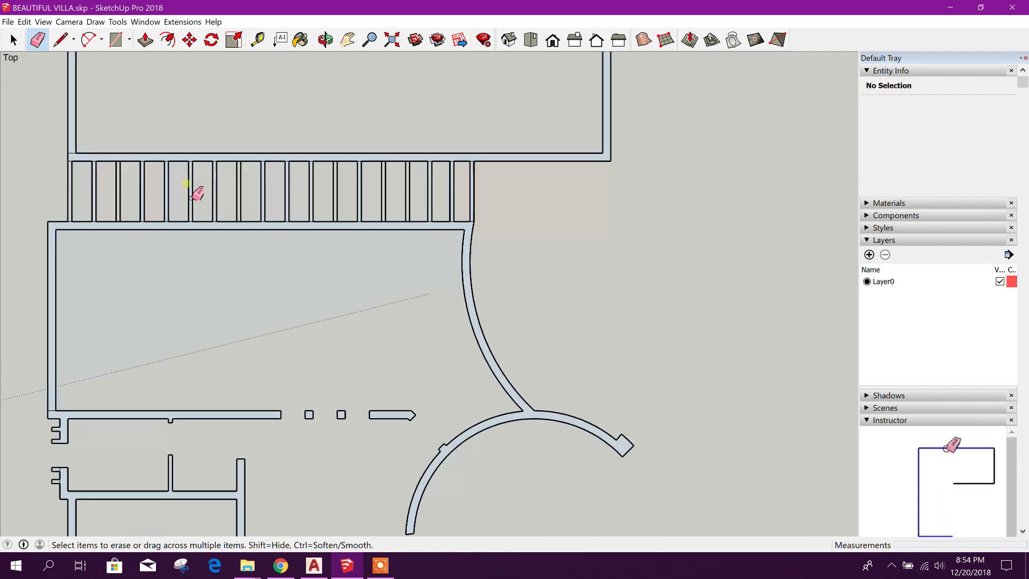
pyautogui.click(115, 39)
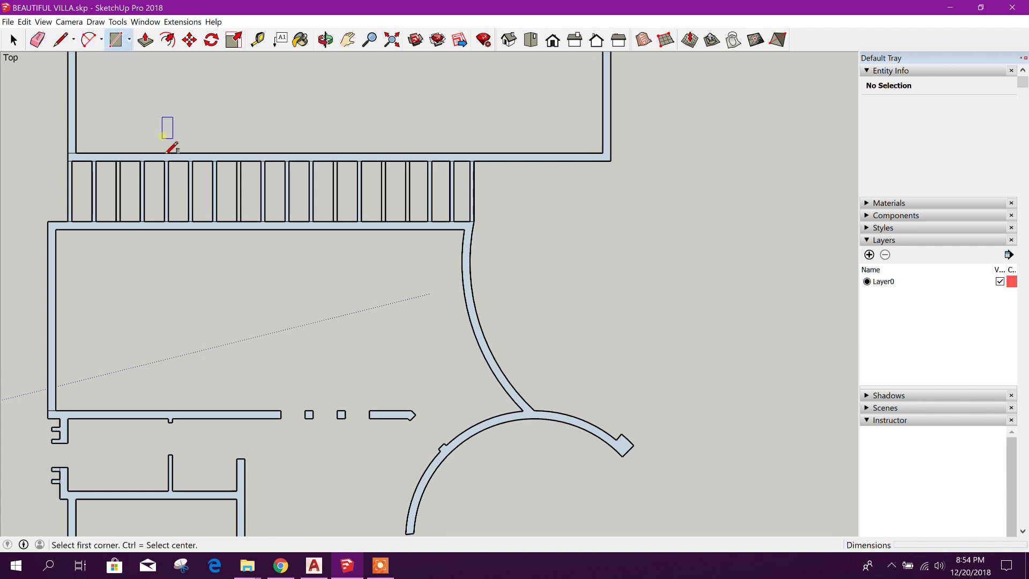
pyautogui.scroll(2, 114, 172)
pyautogui.click(117, 152)
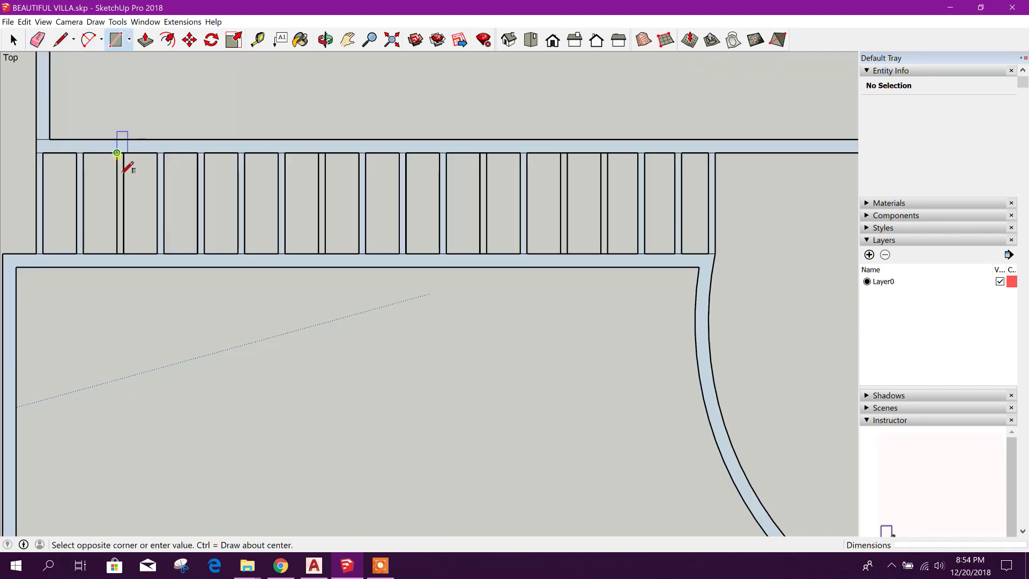
pyautogui.click(130, 266)
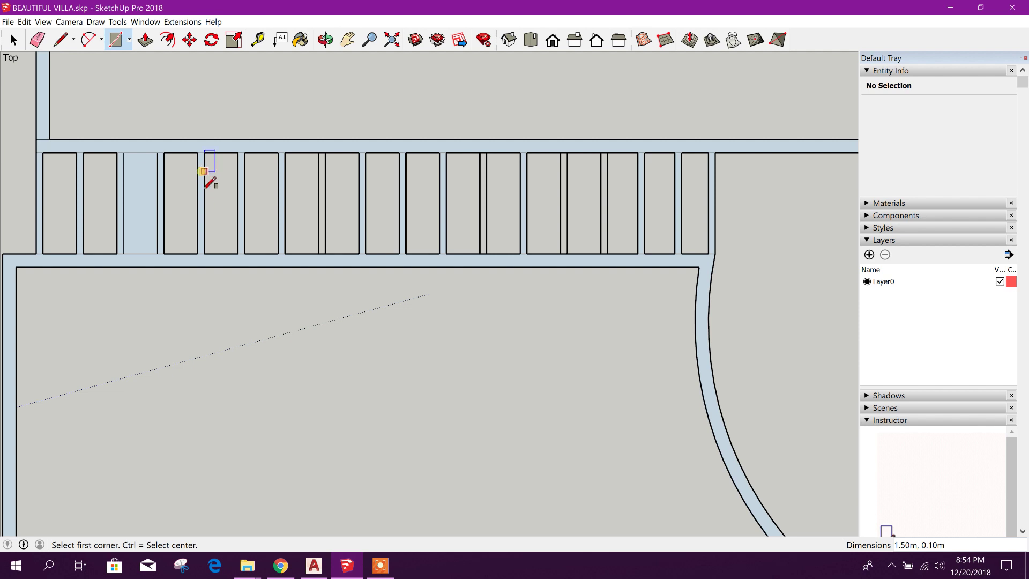
pyautogui.click(319, 153)
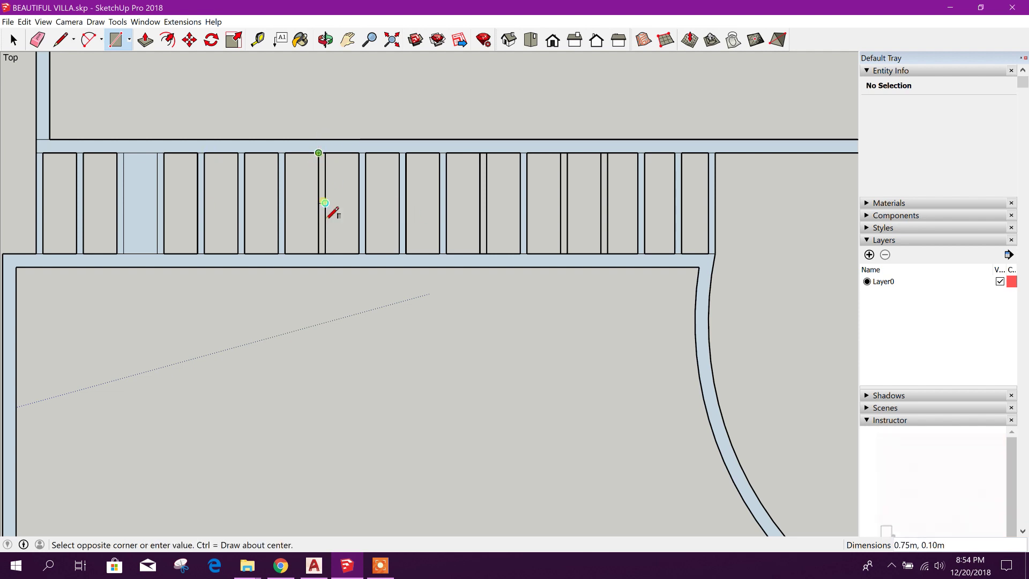
pyautogui.click(336, 263)
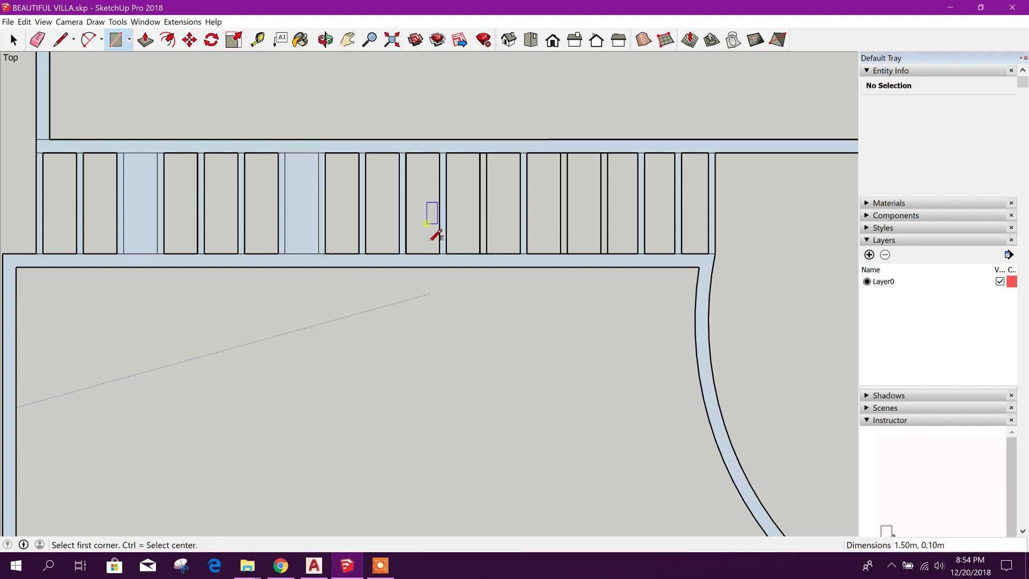
pyautogui.click(486, 171)
pyautogui.click(501, 263)
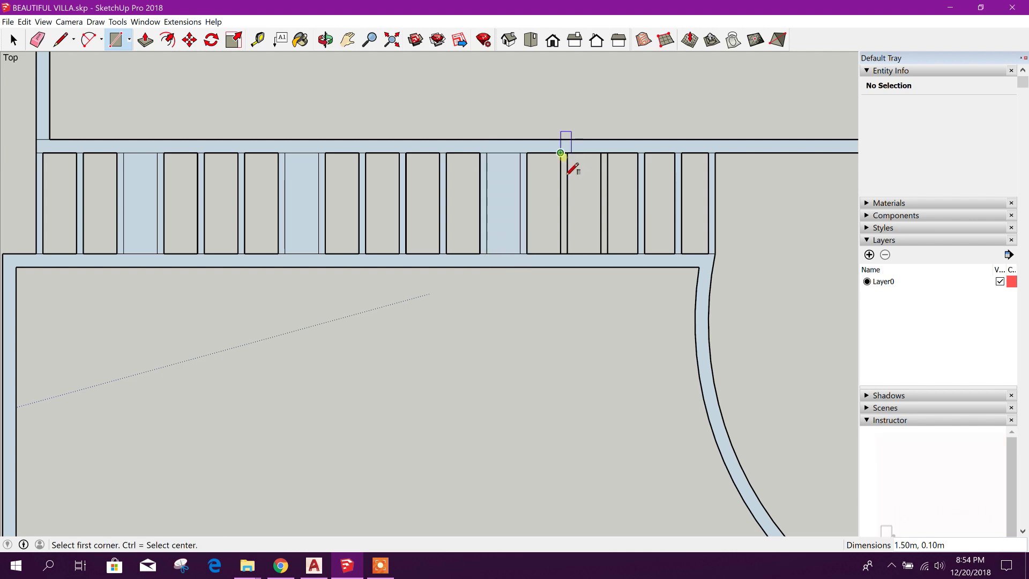
pyautogui.click(562, 154)
pyautogui.click(601, 254)
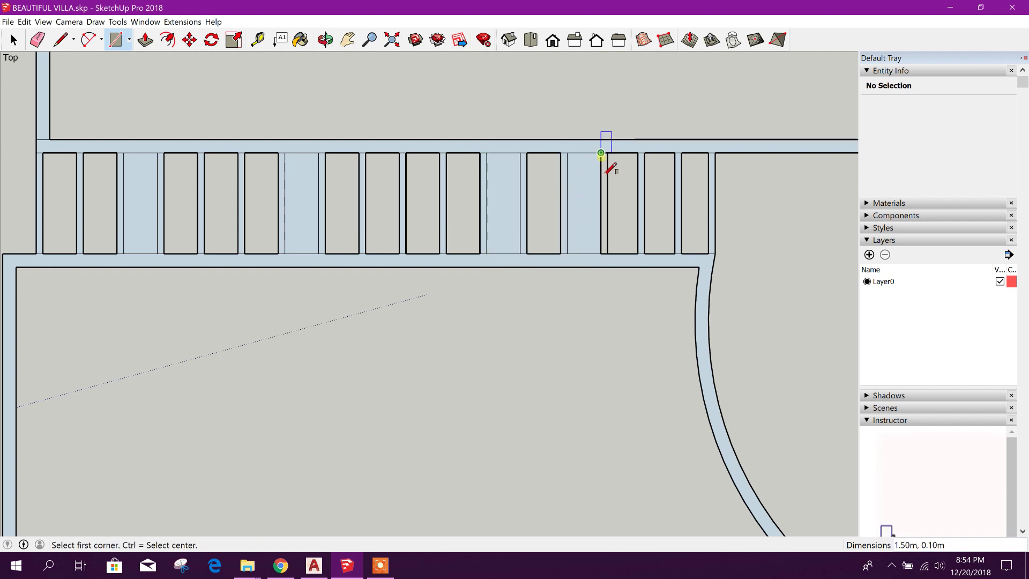
pyautogui.click(601, 154)
pyautogui.click(640, 255)
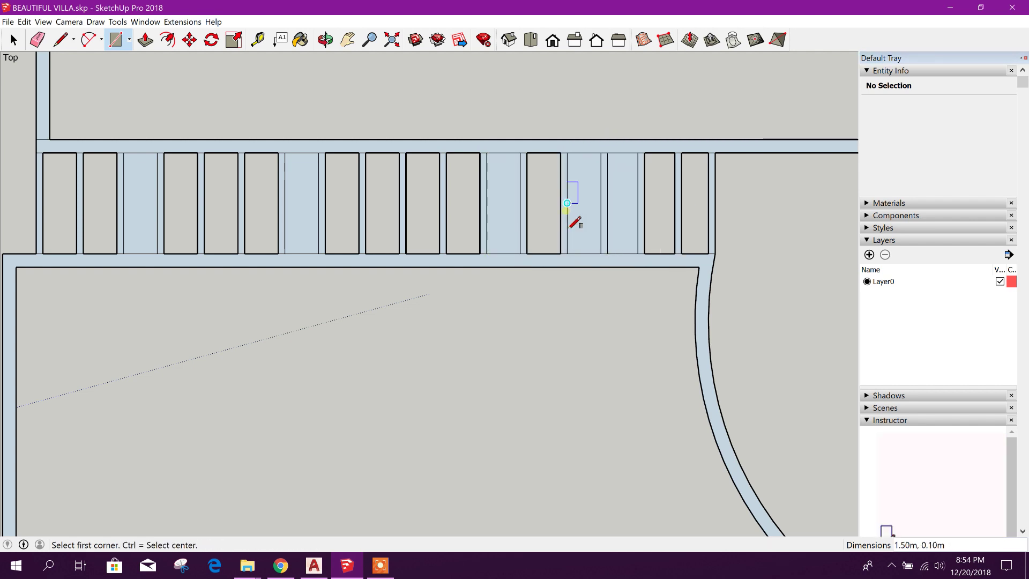
# - Delete the five faces filling the gaps beside the newly outlined slats, keeping only the slat faces
pyautogui.click(13, 40)
pyautogui.click(154, 201)
pyautogui.press('Delete')
pyautogui.click(300, 202)
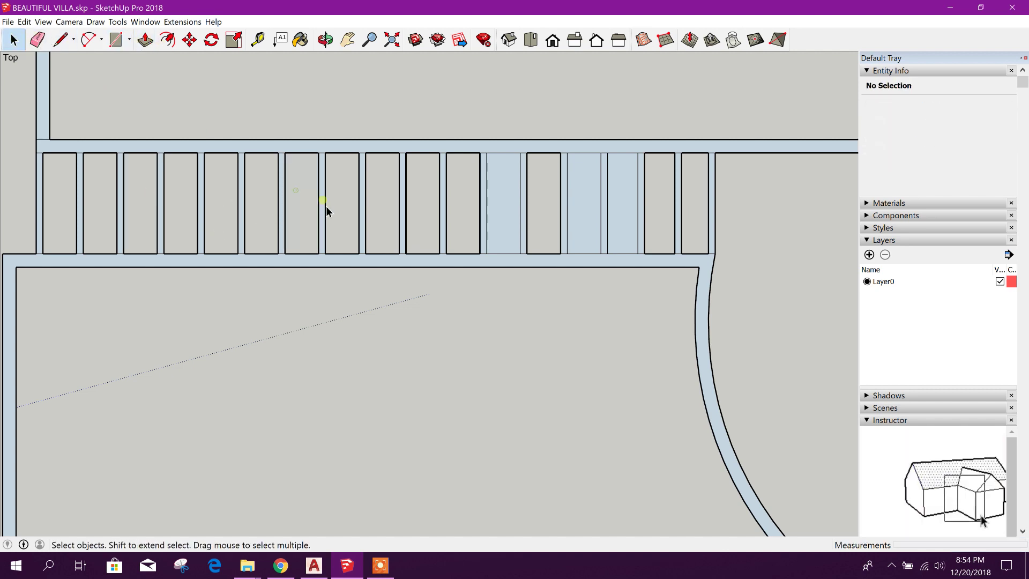
pyautogui.press('Delete')
pyautogui.click(498, 205)
pyautogui.press('Delete')
pyautogui.click(591, 214)
pyautogui.press('Delete')
pyautogui.click(625, 201)
pyautogui.press('Delete')
# - Look over the wall faces of all the floor plans for gaps or missing fills
pyautogui.scroll(-6, 332, 244)
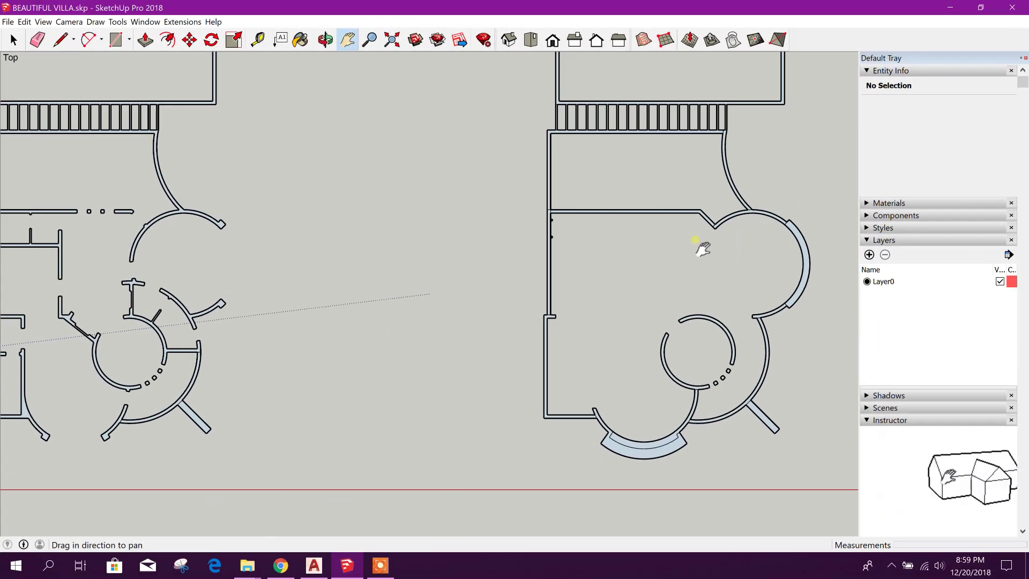
pyautogui.scroll(-2, 704, 198)
pyautogui.scroll(3, 672, 140)
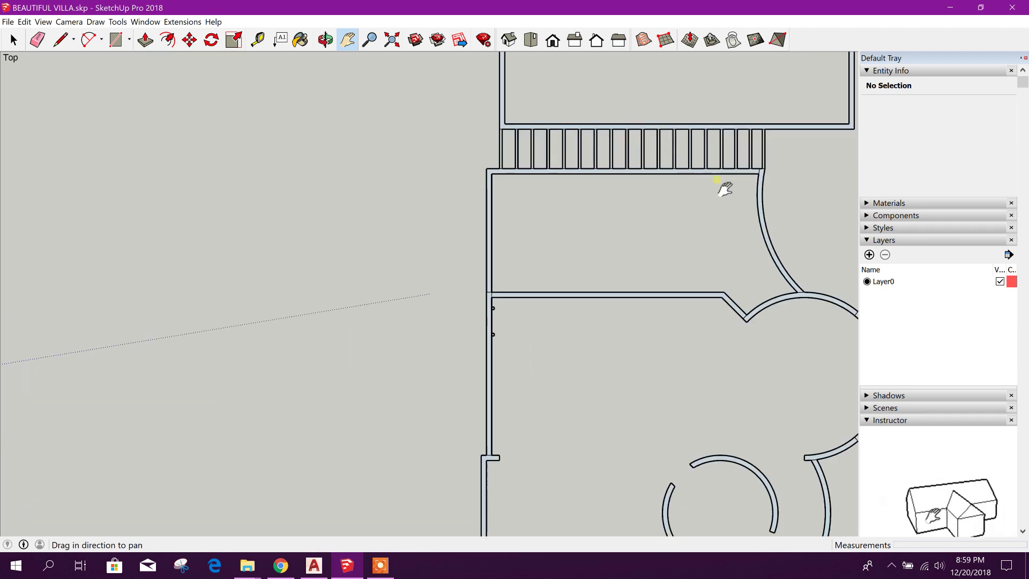
pyautogui.scroll(-5, 723, 189)
pyautogui.scroll(-3, 557, 248)
pyautogui.scroll(5, 236, 124)
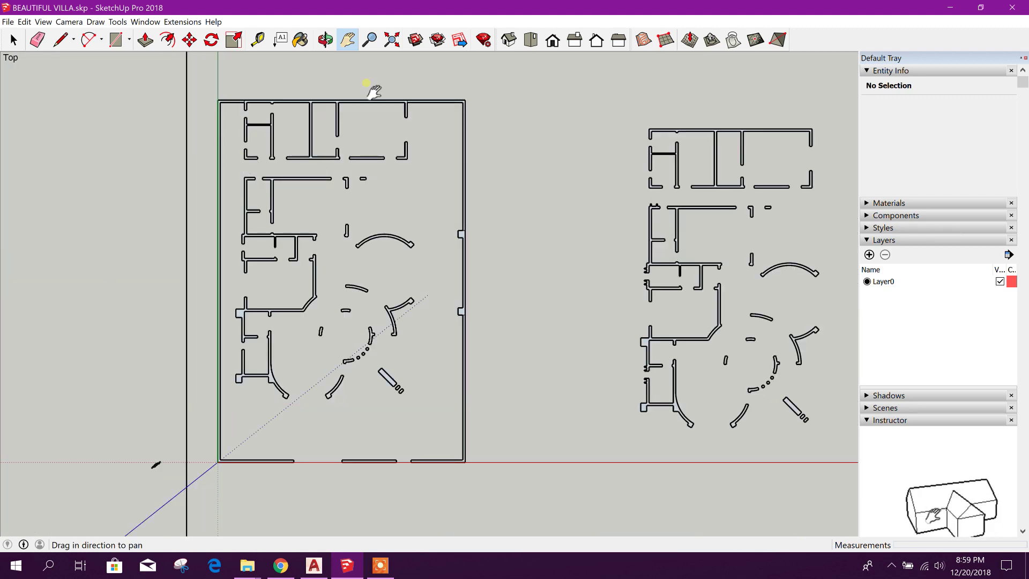
# - Show the first plan in an isometric view and start extruding its wall face with the curved end using Push/Pull
pyautogui.click(508, 39)
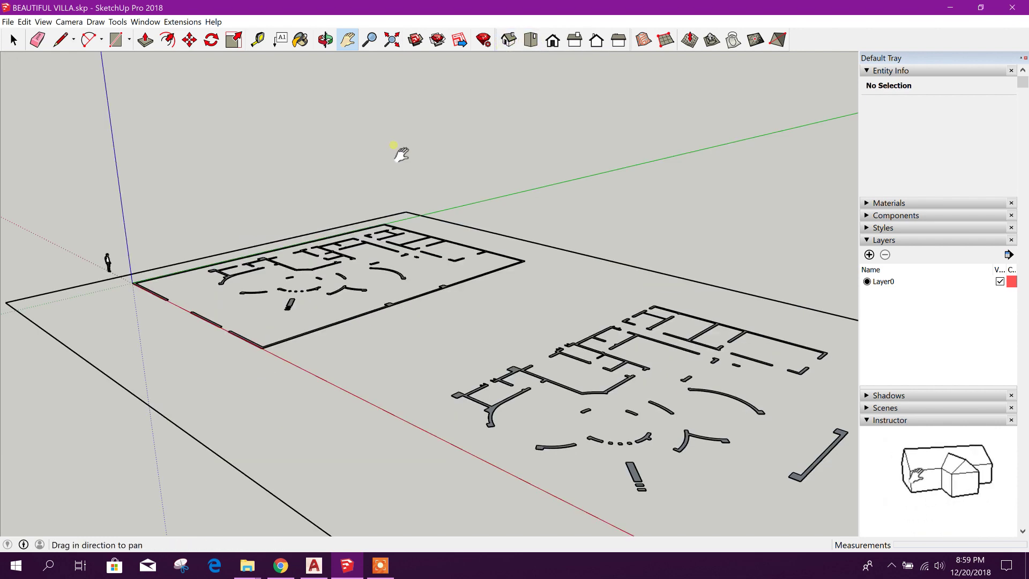
pyautogui.moveTo(274, 367); pyautogui.dragTo(459, 429, button='middle')
pyautogui.scroll(3, 143, 427)
pyautogui.scroll(2, 161, 423)
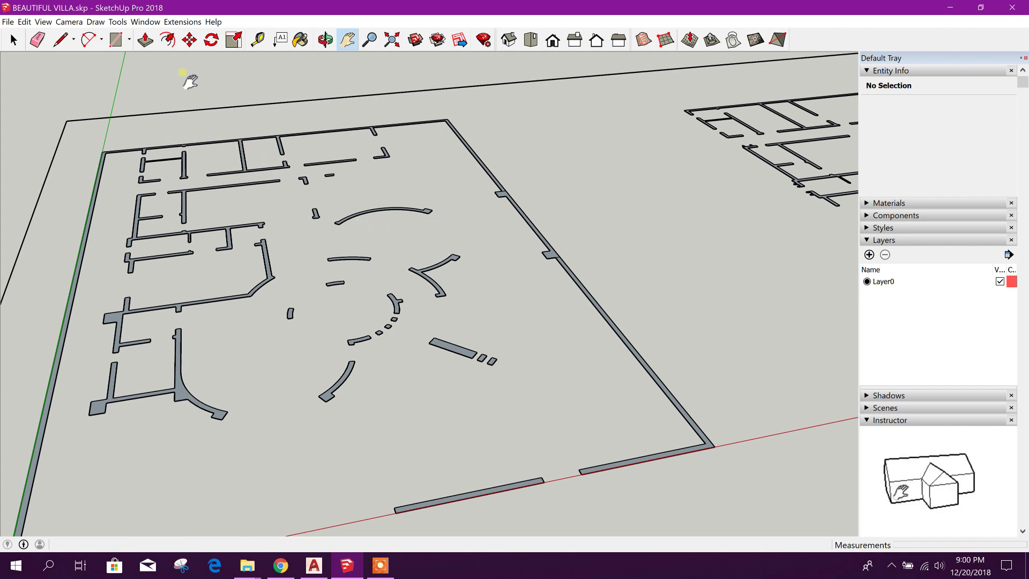
pyautogui.click(152, 45)
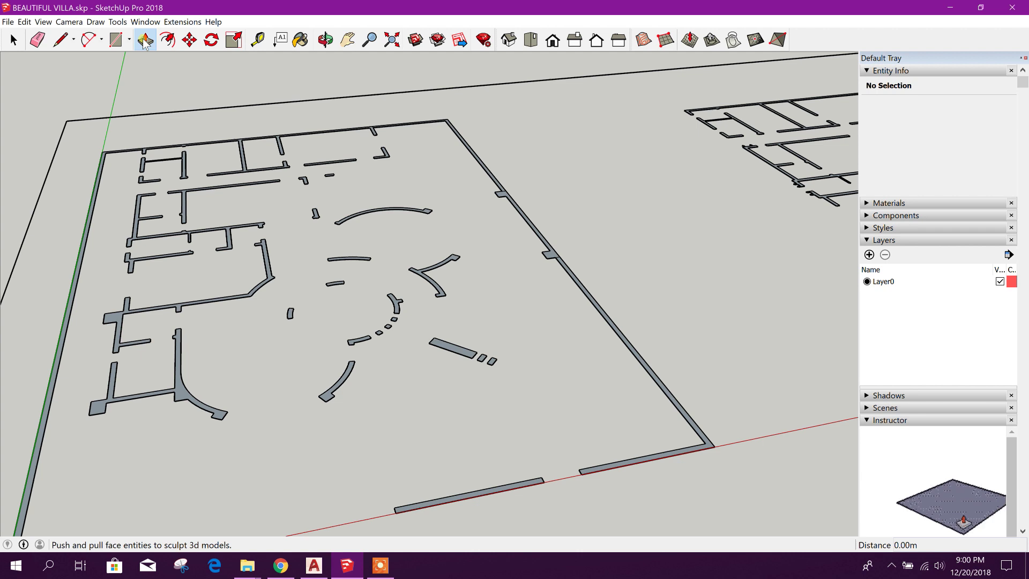
pyautogui.click(201, 406)
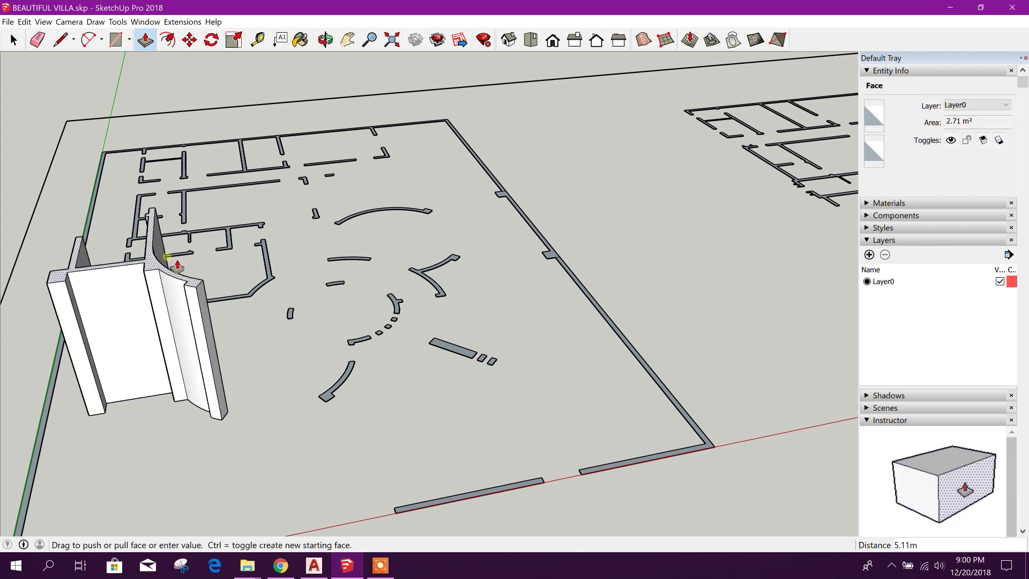
# - Switch to AutoCAD and examine the floor level marks and storey height dimensions on elevation EL-01
pyautogui.click(314, 566)
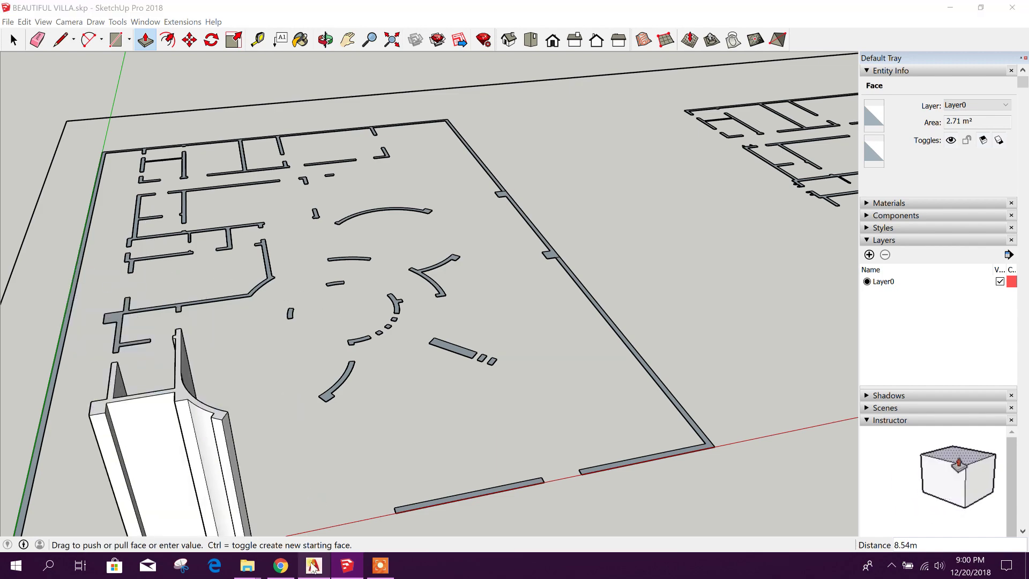
pyautogui.scroll(-10, 256, 280)
pyautogui.scroll(15, 257, 280)
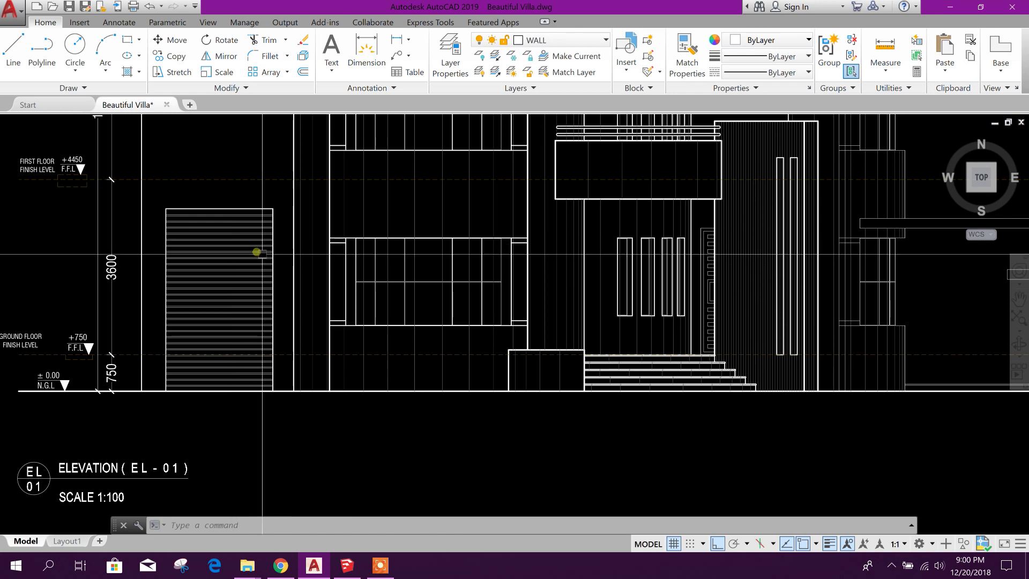
pyautogui.scroll(-2, 262, 254)
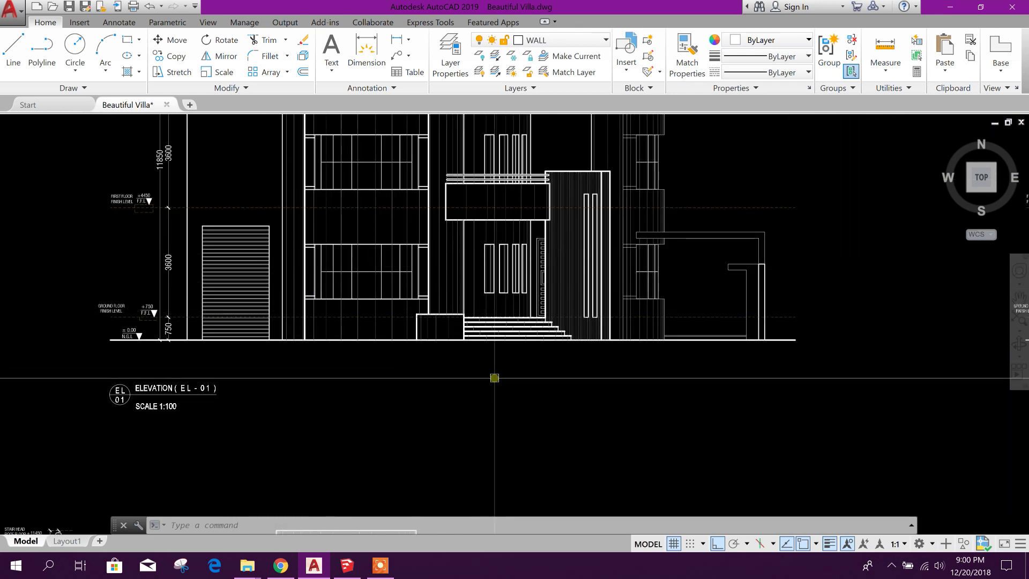
pyautogui.scroll(4, 138, 340)
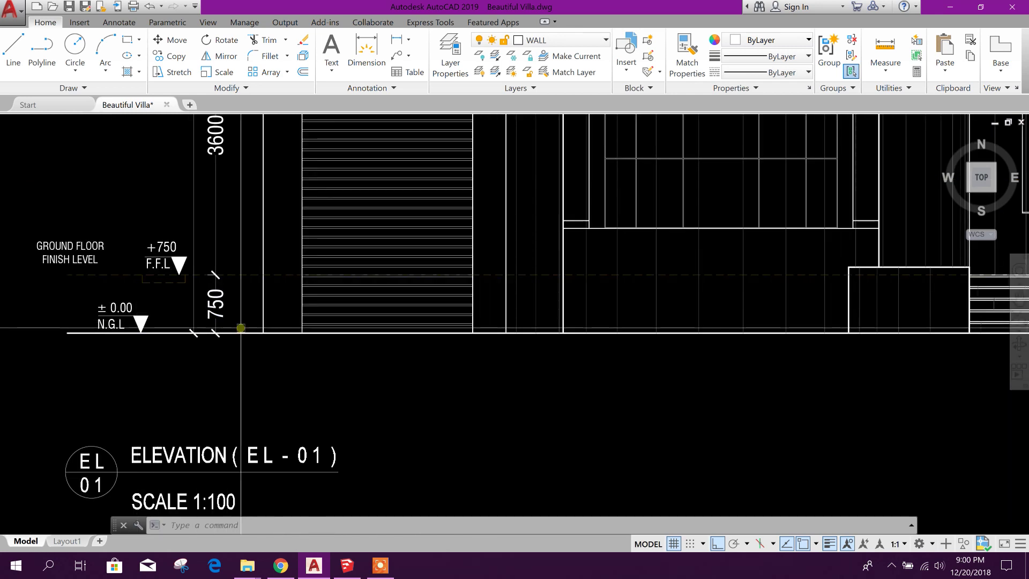
pyautogui.scroll(-4, 240, 328)
pyautogui.scroll(4, 237, 262)
pyautogui.scroll(-2, 275, 234)
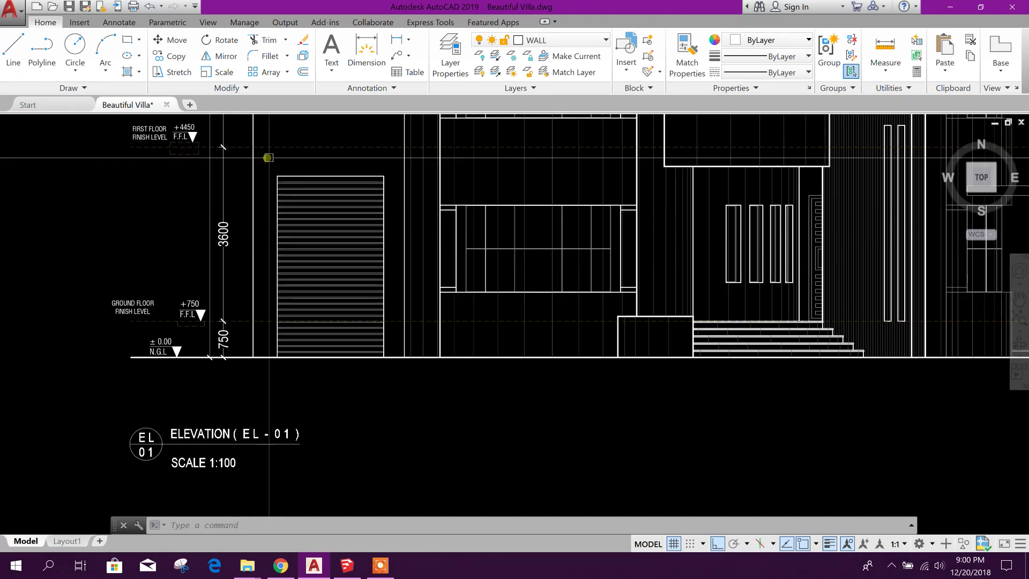
pyautogui.scroll(-3, 270, 161)
pyautogui.scroll(2, 792, 159)
pyautogui.scroll(-3, 772, 171)
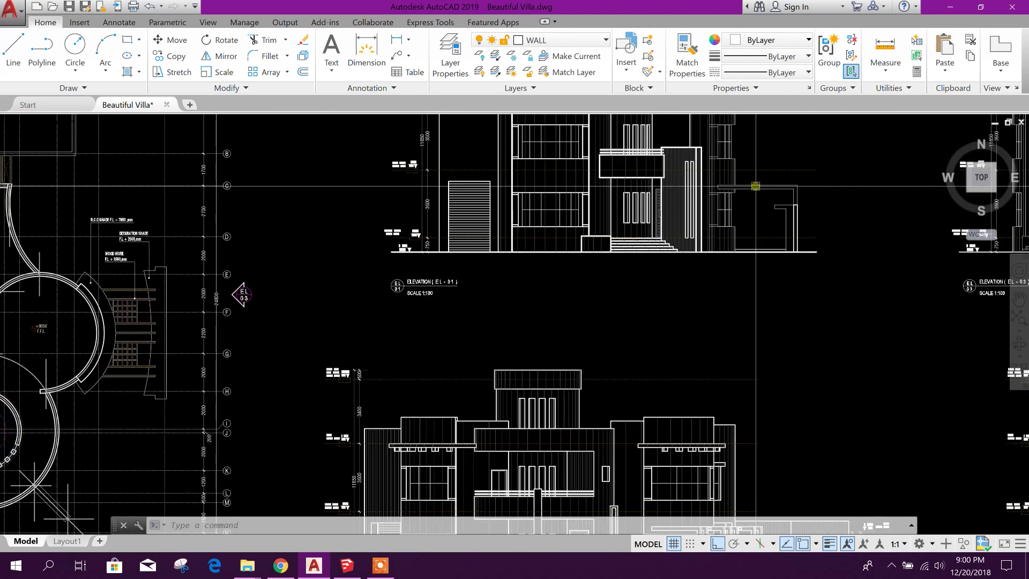
pyautogui.scroll(2, 753, 182)
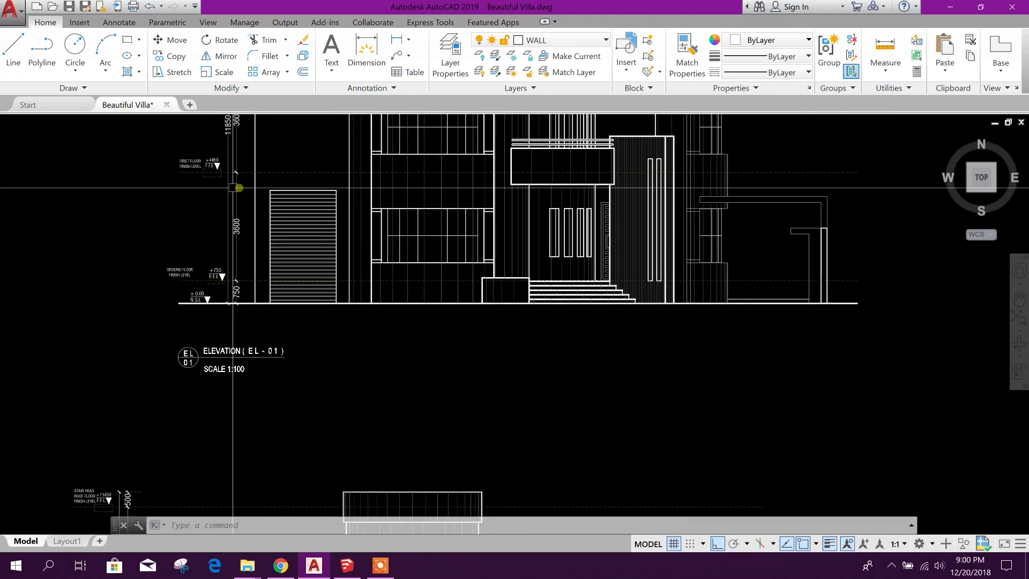
pyautogui.scroll(2, 233, 187)
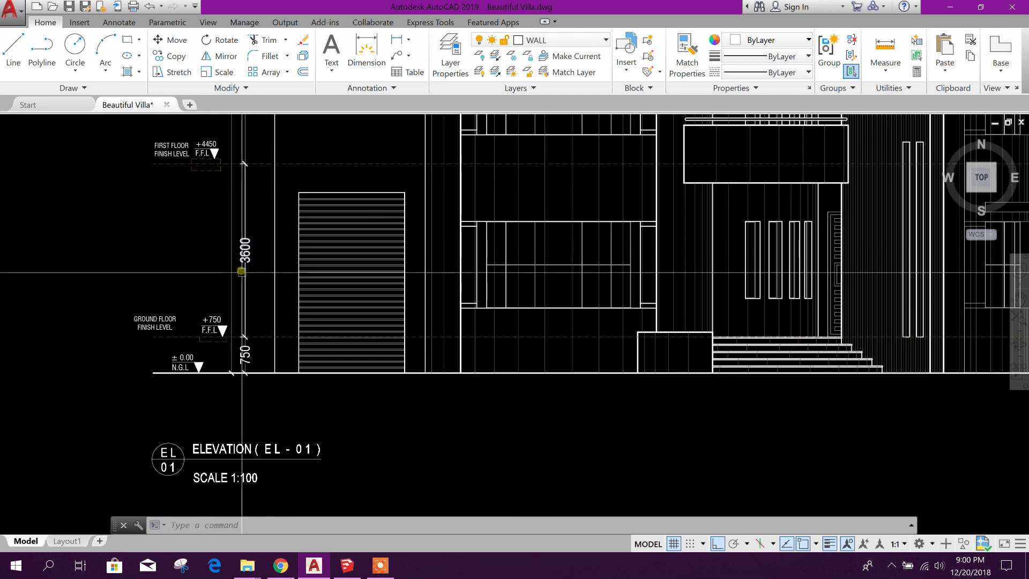
# - Examine the dimensions from natural ground level to the ground and first floor finish levels on elevation EL-01
pyautogui.scroll(2, 243, 279)
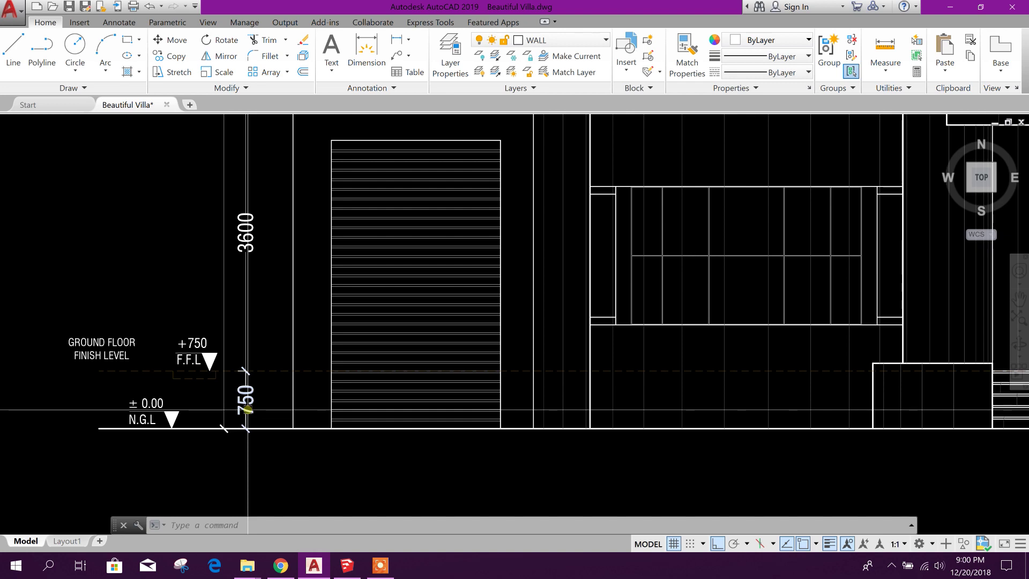
pyautogui.scroll(2, 249, 411)
pyautogui.scroll(-4, 252, 413)
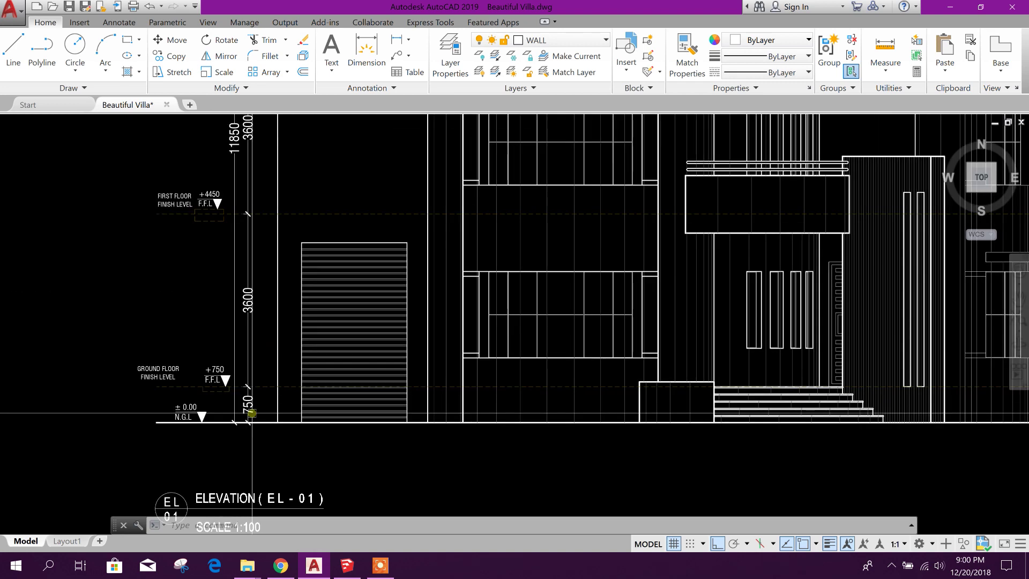
pyautogui.scroll(3, 799, 400)
pyautogui.scroll(-3, 826, 399)
pyautogui.scroll(2, 825, 399)
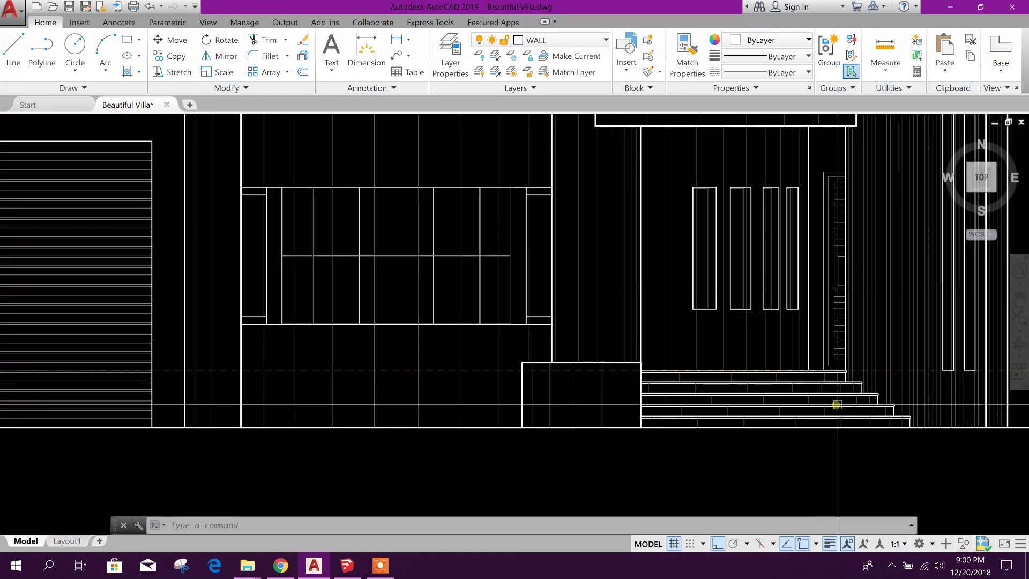
pyautogui.scroll(-3, 509, 423)
pyautogui.scroll(2, 520, 402)
pyautogui.scroll(5, 520, 401)
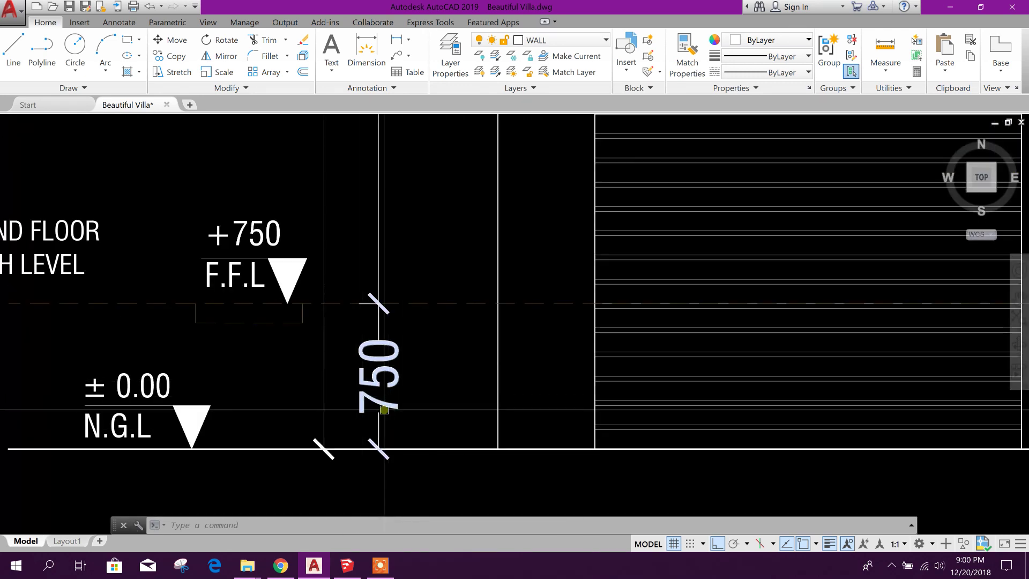
pyautogui.scroll(-5, 360, 374)
pyautogui.scroll(4, 410, 340)
pyautogui.scroll(-3, 417, 339)
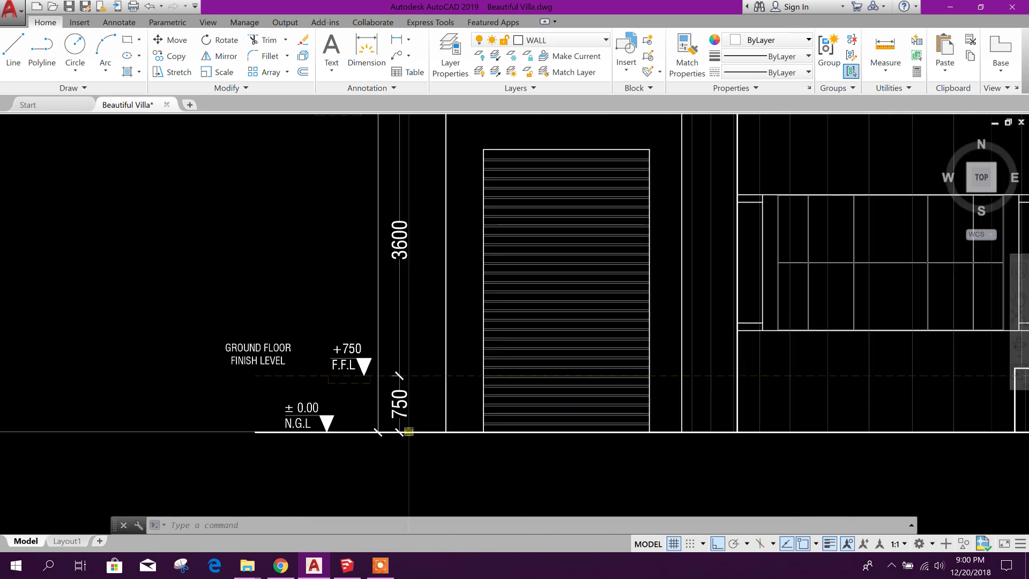
pyautogui.scroll(3, 406, 434)
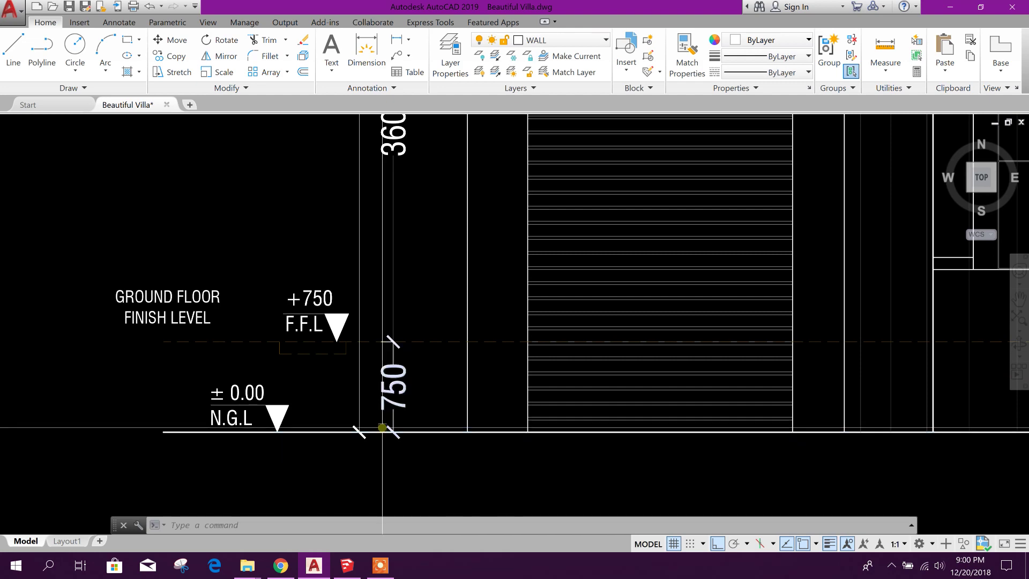
pyautogui.scroll(-3, 356, 373)
pyautogui.scroll(2, 357, 373)
pyautogui.scroll(-3, 375, 300)
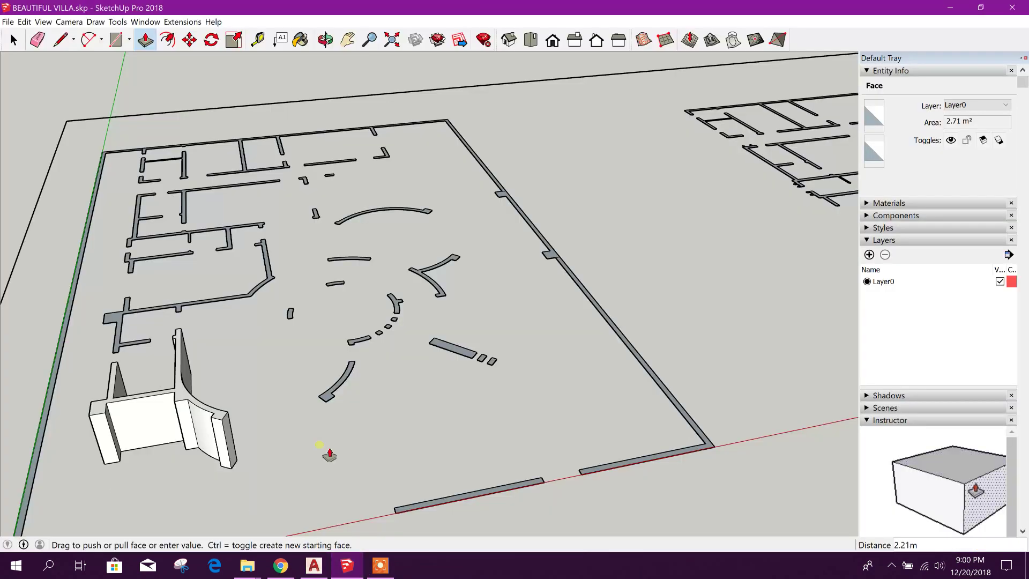
# - Return to SketchUp and extrude the first plan's wall face with the curved end to a height of 4.35 m
pyautogui.moveTo(330, 454); pyautogui.dragTo(175, 289)
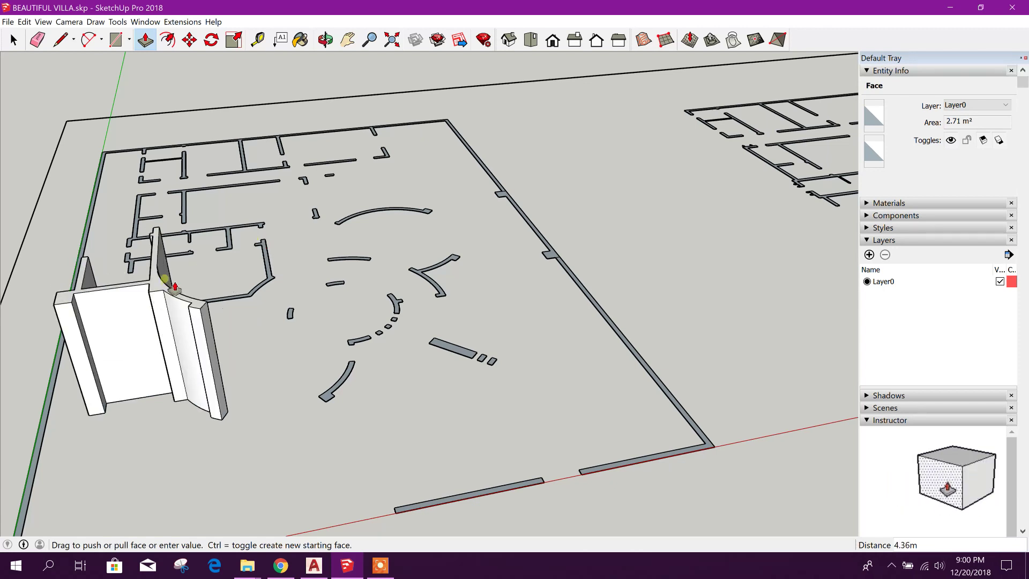
pyautogui.write('4.35m')
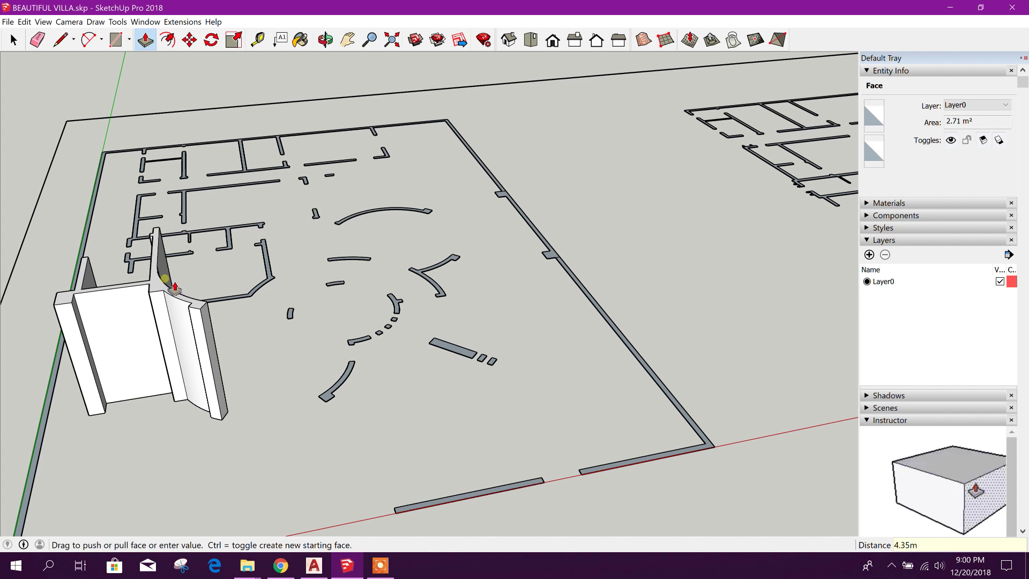
pyautogui.press('Return')
# - Repeat the 4.35 m extrusion on the separate curved wall, the slanted straight wall and the two small pieces beside it
pyautogui.scroll(2, 324, 370)
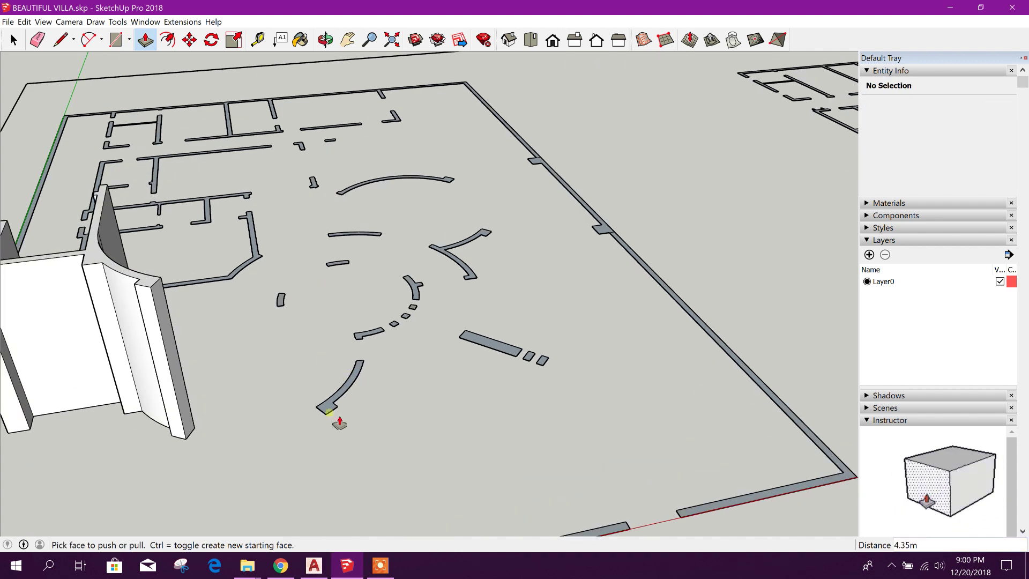
pyautogui.scroll(-3, 339, 424)
pyautogui.scroll(3, 381, 402)
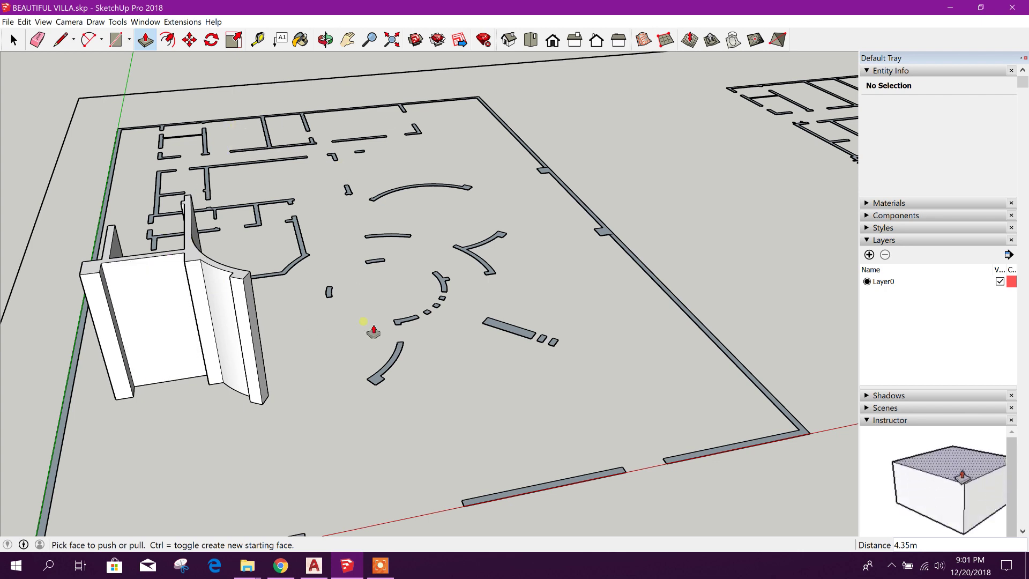
pyautogui.scroll(2, 379, 399)
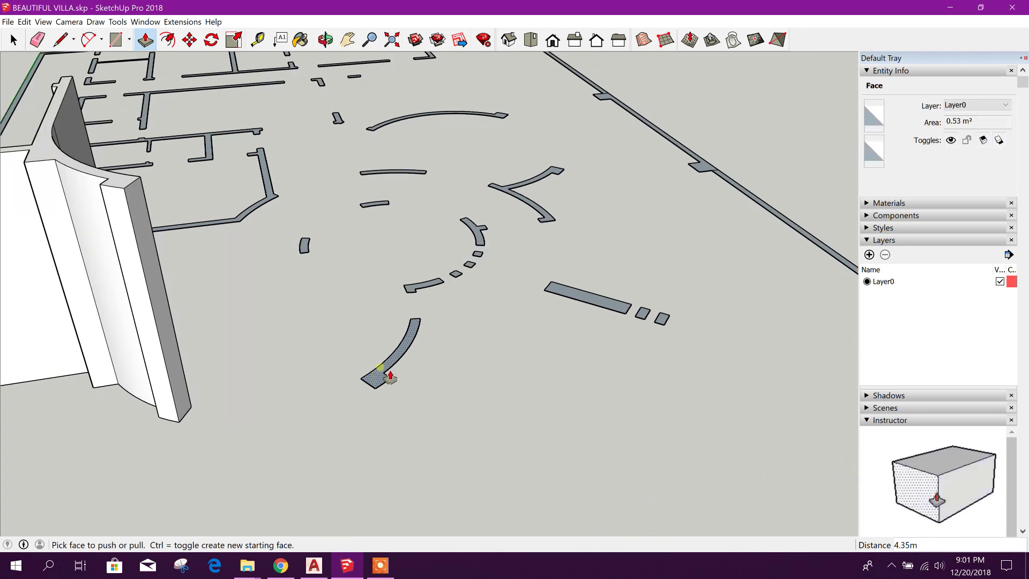
pyautogui.doubleClick(398, 370)
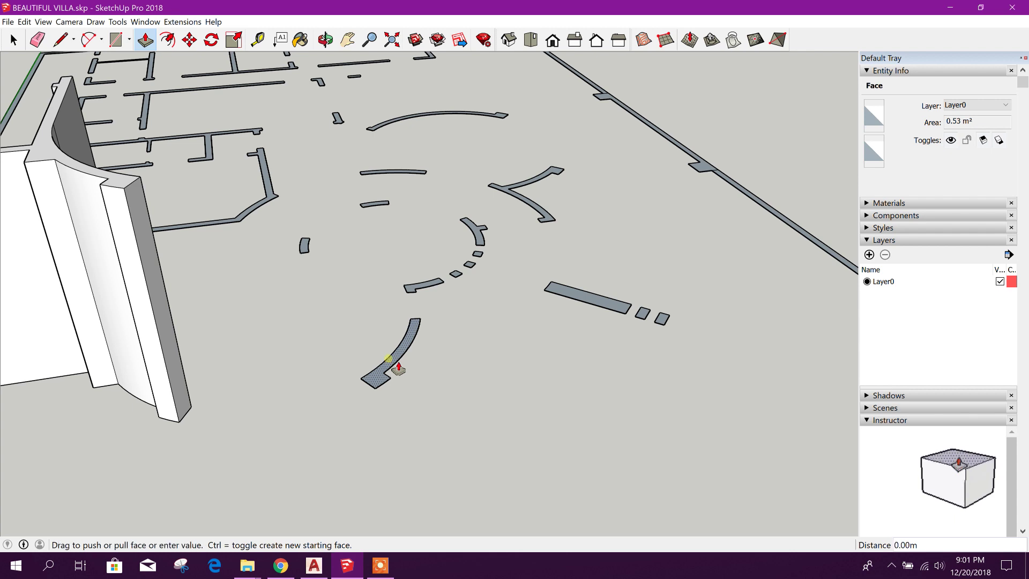
pyautogui.doubleClick(611, 305)
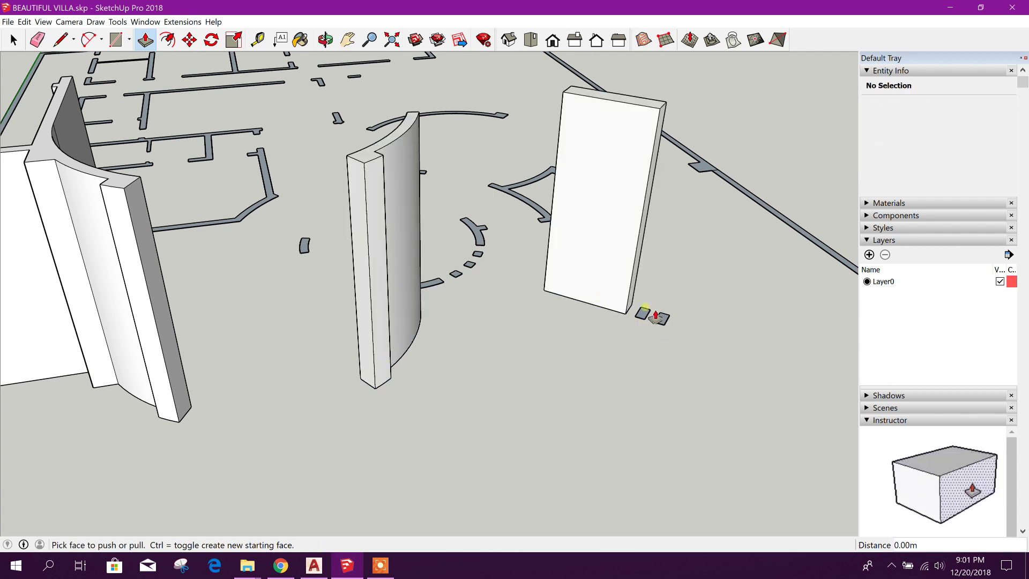
pyautogui.scroll(3, 654, 314)
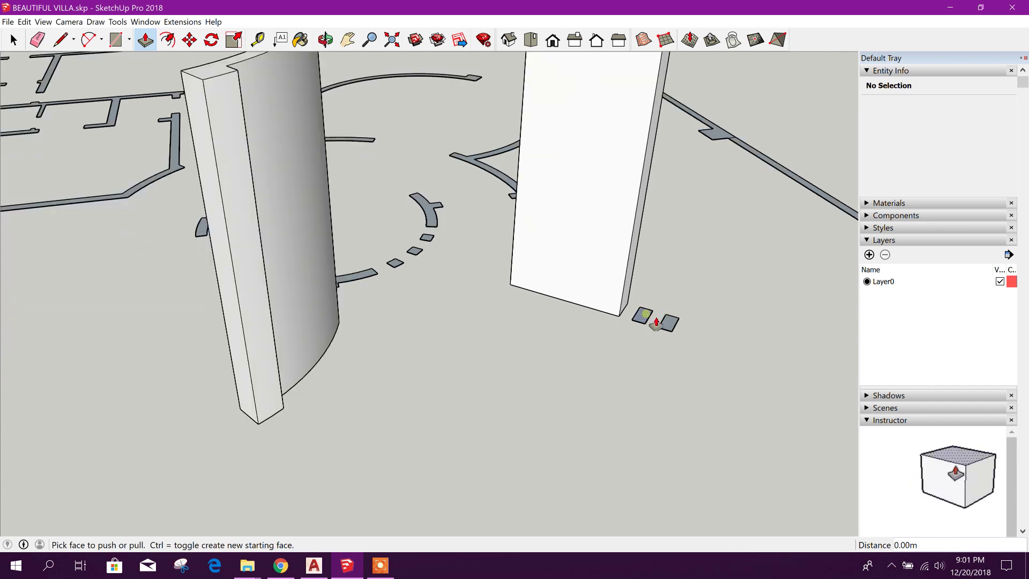
pyautogui.doubleClick(643, 316)
pyautogui.doubleClick(670, 323)
# - Extrude the wall with the angled corner, just behind the first extruded wall, by the same 4.35 m
pyautogui.scroll(-5, 633, 370)
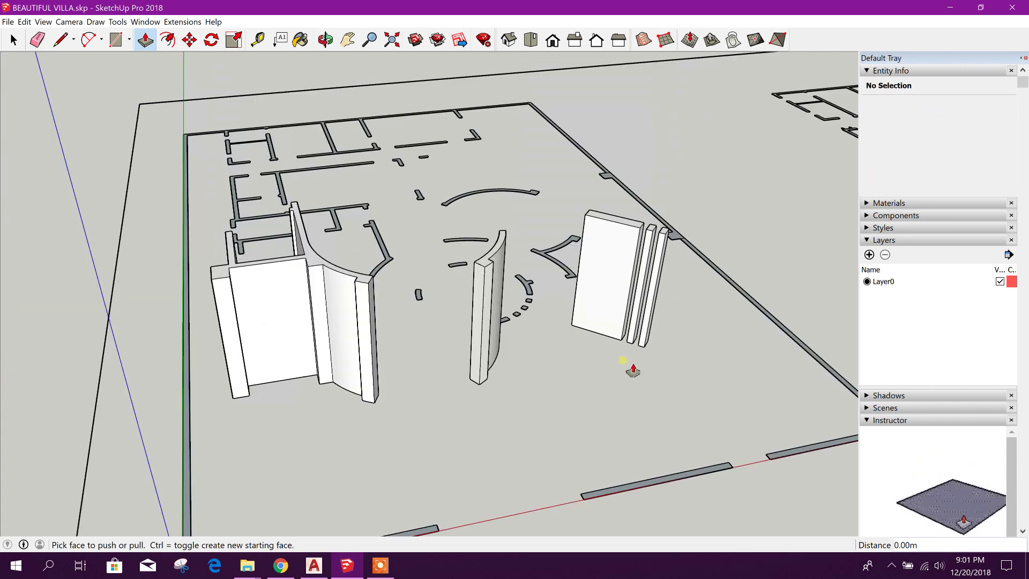
pyautogui.scroll(-2, 632, 370)
pyautogui.scroll(5, 337, 319)
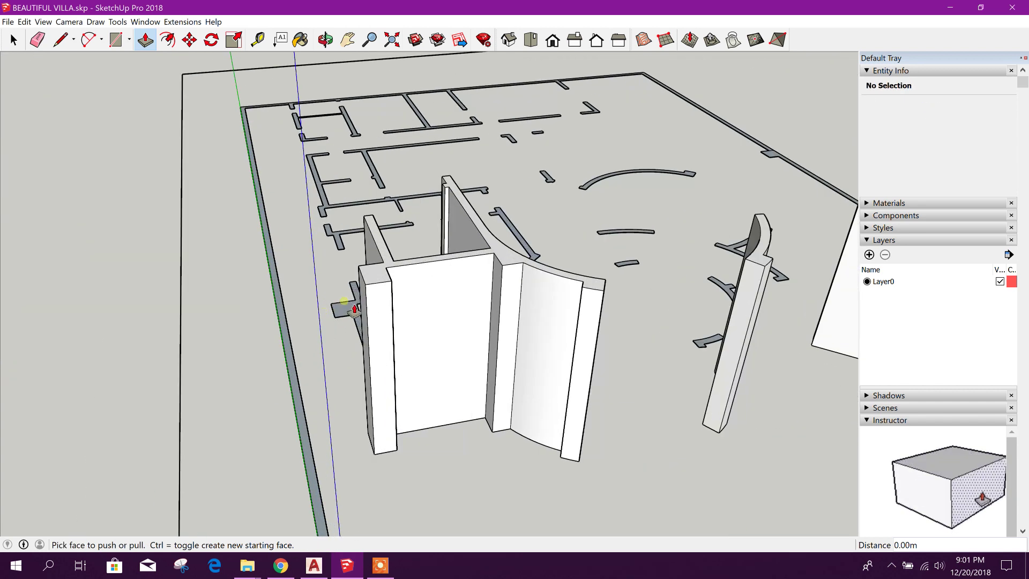
pyautogui.doubleClick(351, 310)
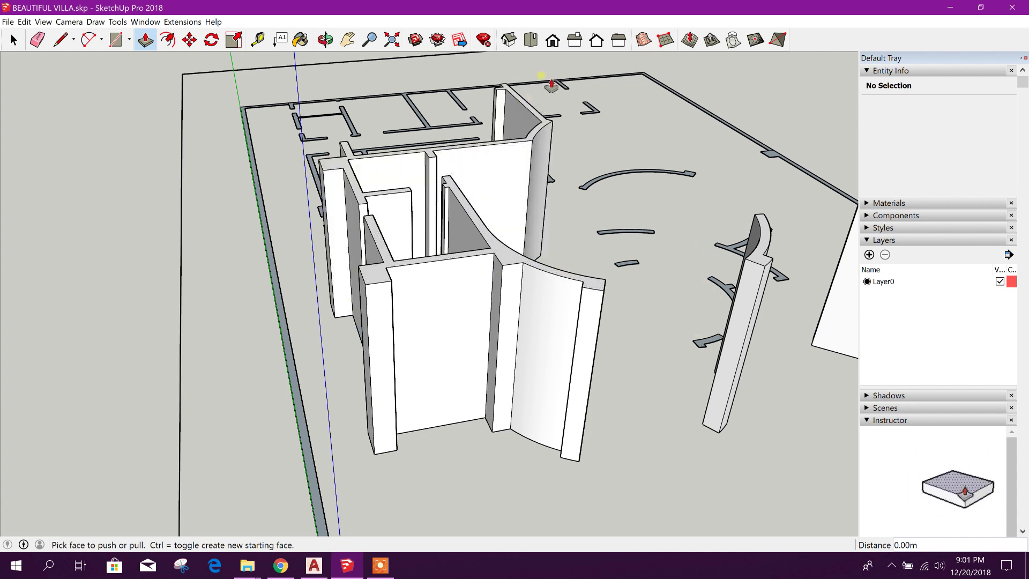
# - Show the plan from above and extrude the small-room walls beyond the angled-corner wall by the same 4.35 m
pyautogui.click(530, 39)
pyautogui.scroll(3, 272, 407)
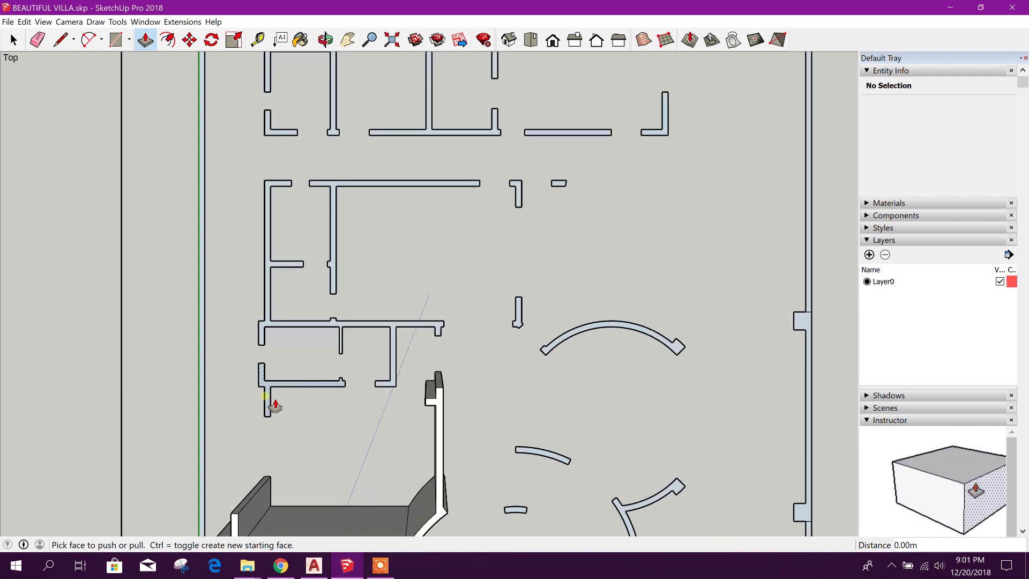
pyautogui.doubleClick(273, 406)
pyautogui.doubleClick(267, 298)
pyautogui.doubleClick(370, 199)
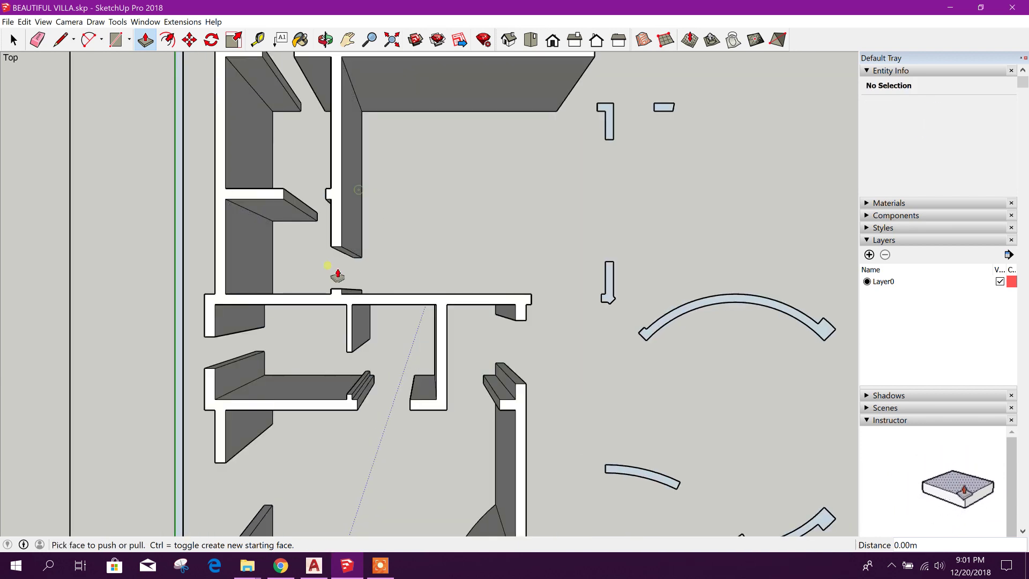
# - Extrude the walls of the corner room at the plan's far end, including its L-shaped corner piece, by 4.35 m
pyautogui.scroll(-5, 360, 195)
pyautogui.doubleClick(306, 109)
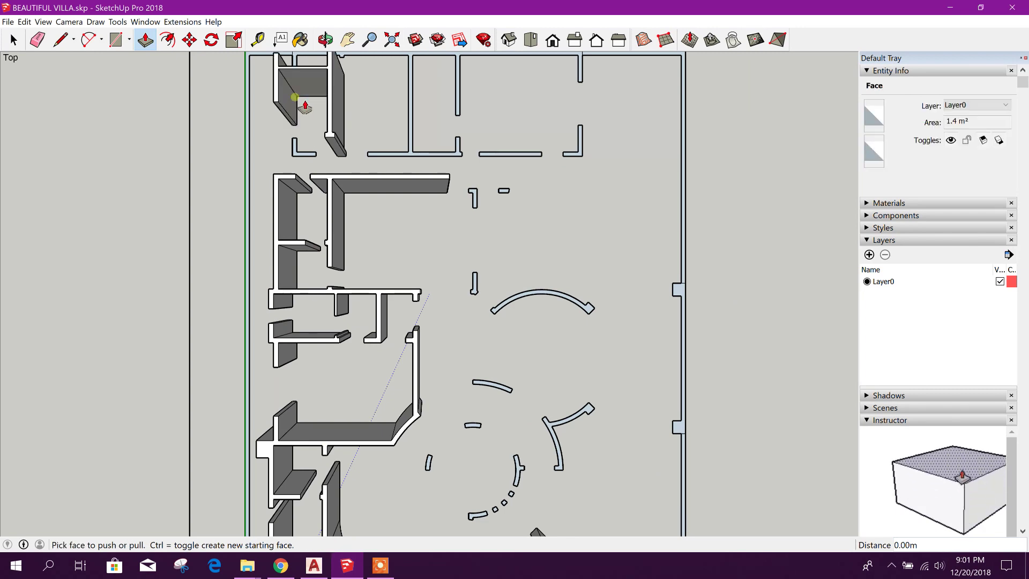
pyautogui.doubleClick(341, 149)
pyautogui.scroll(3, 309, 157)
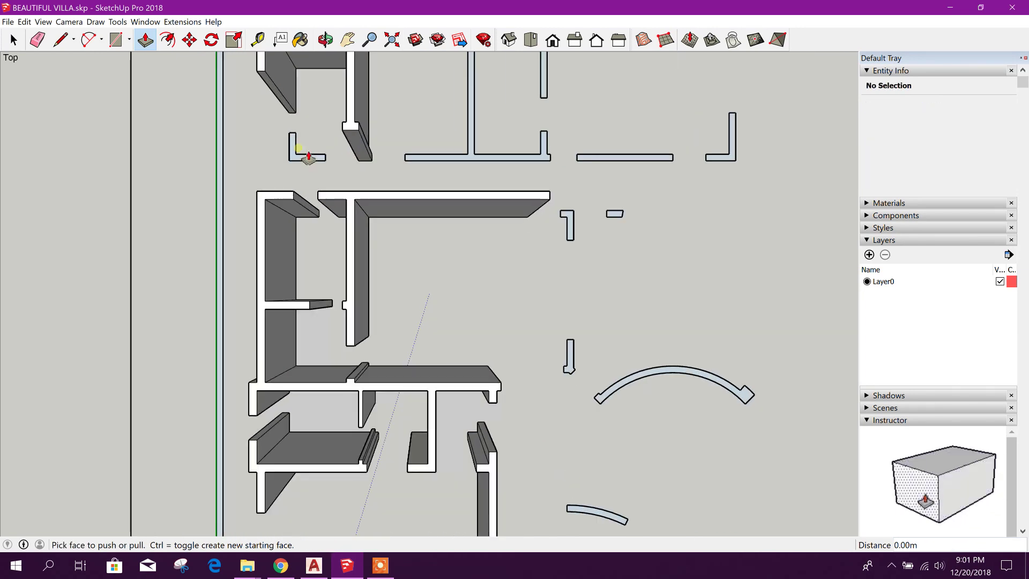
pyautogui.doubleClick(304, 158)
pyautogui.scroll(-2, 328, 195)
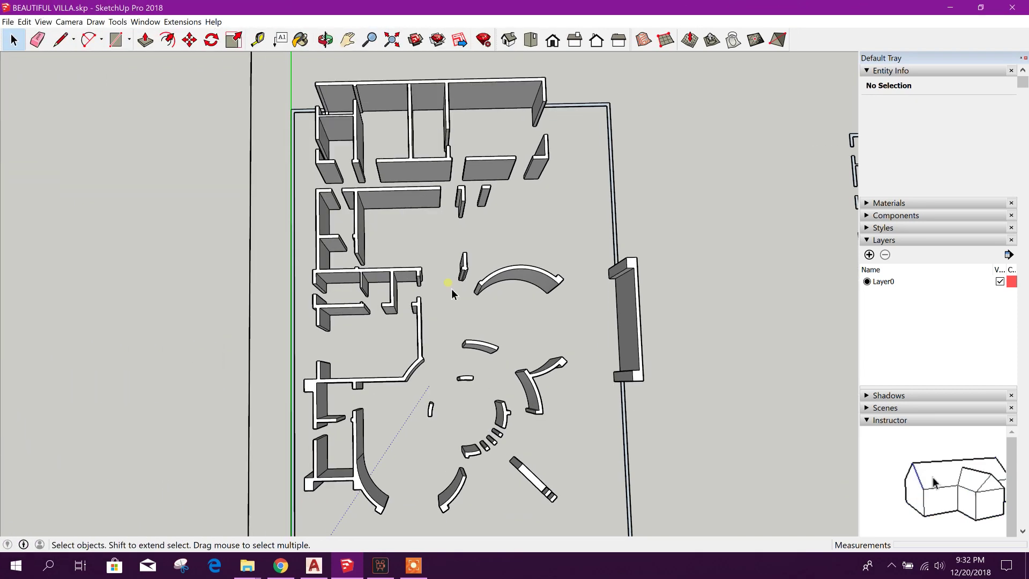
# - Check the first plan's extruded walls from above and in an isometric view
pyautogui.moveTo(452, 294); pyautogui.dragTo(456, 210, button='middle')
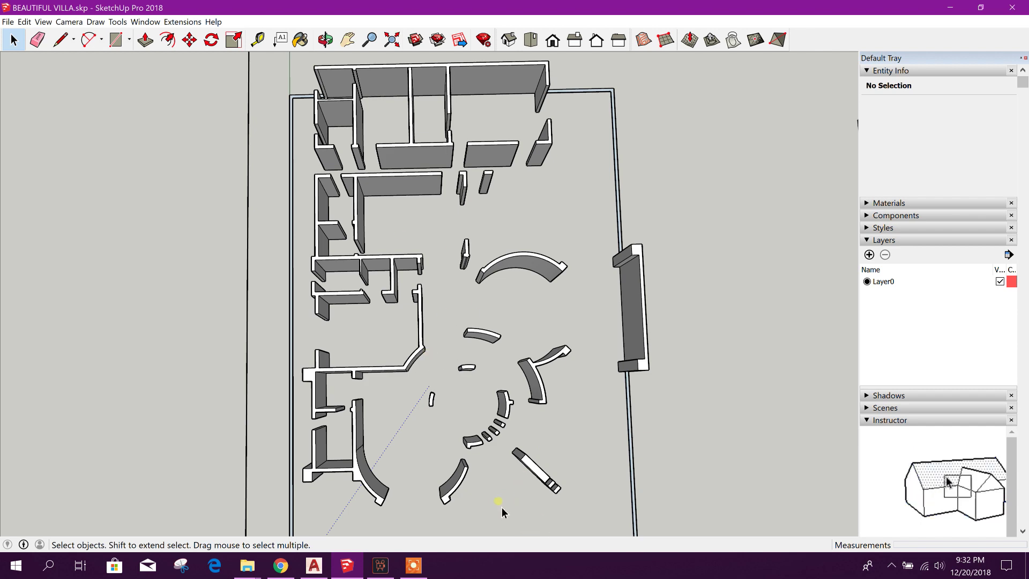
pyautogui.click(509, 39)
pyautogui.moveTo(619, 438); pyautogui.dragTo(418, 392, button='middle')
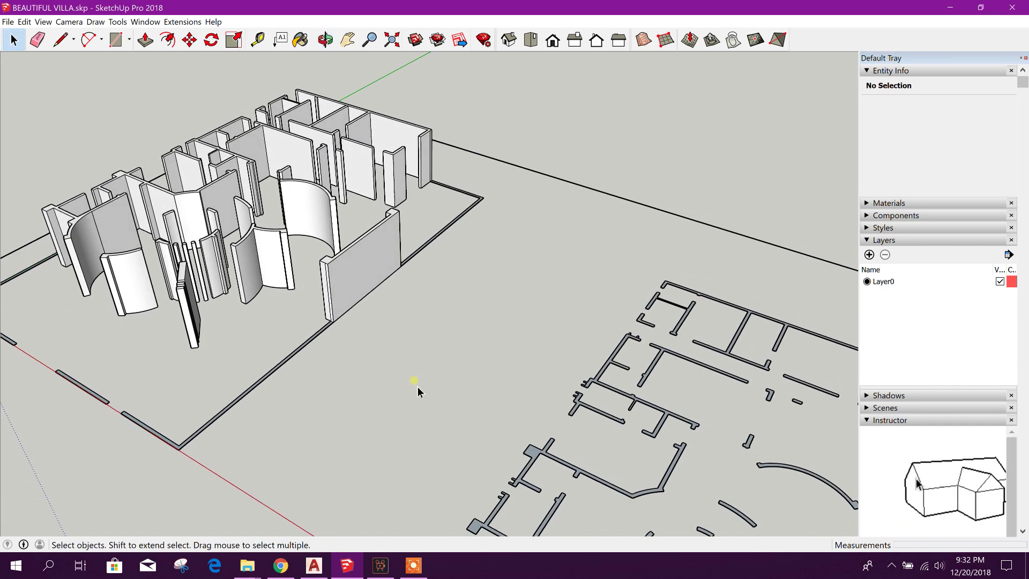
pyautogui.click(509, 39)
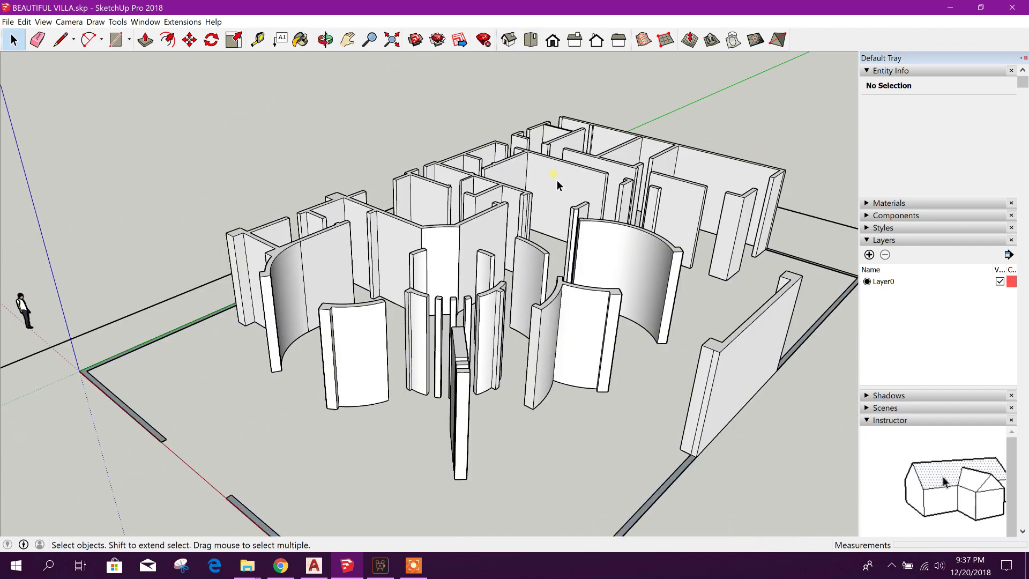